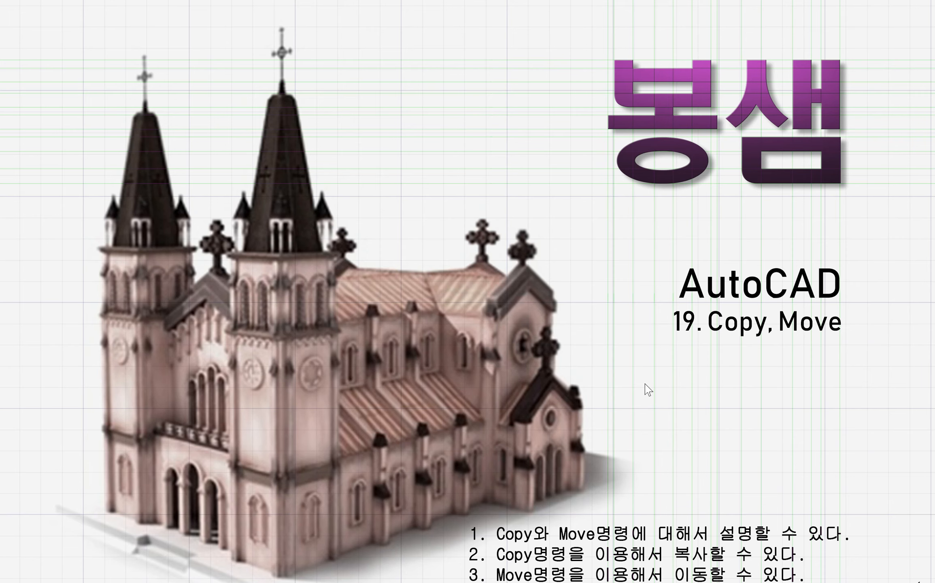
# Step: Switch to the AutoCAD window with the 018 AutoCAD Extend drawing
pyautogui.hotkey('alt', 'Tab')
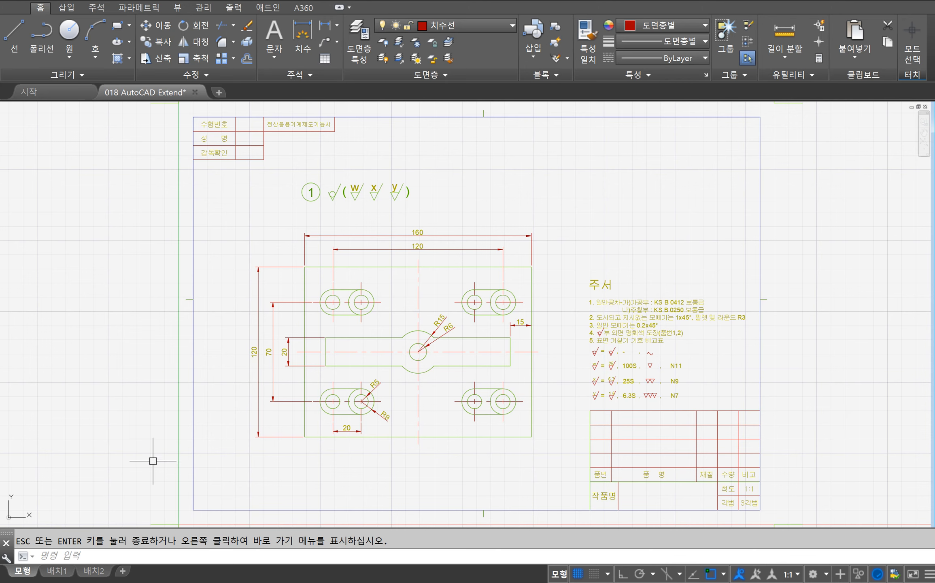
pyautogui.write('copy')
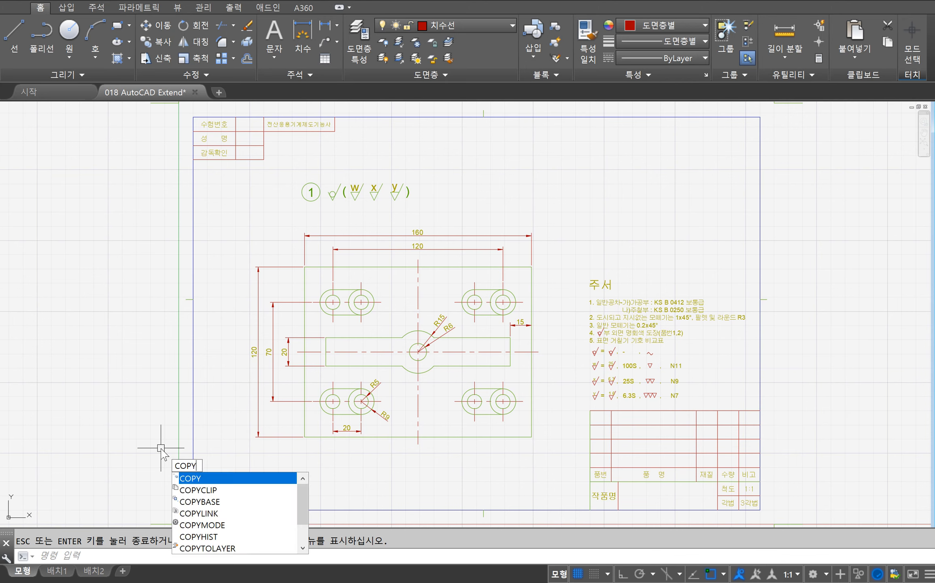
pyautogui.press('Return')
pyautogui.press('Escape')
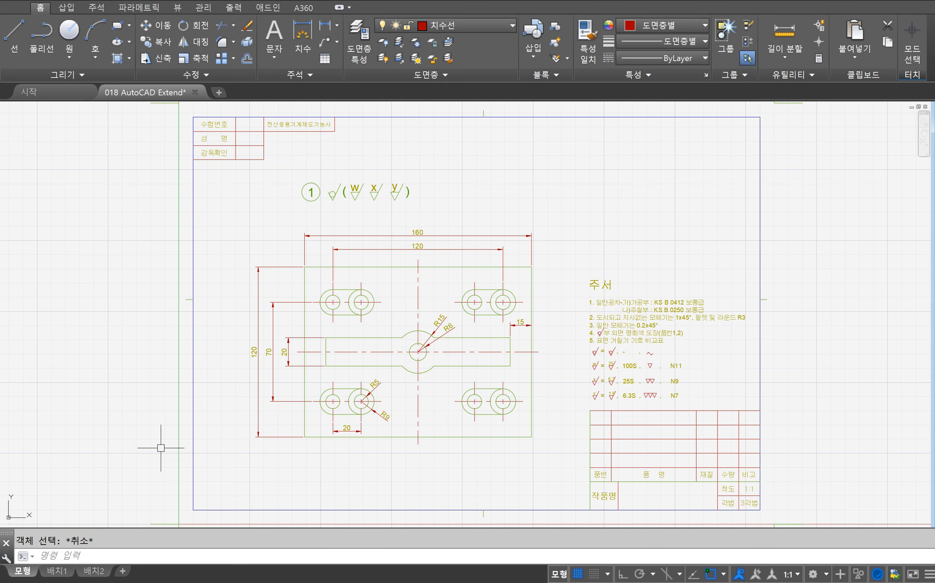
pyautogui.press('Return')
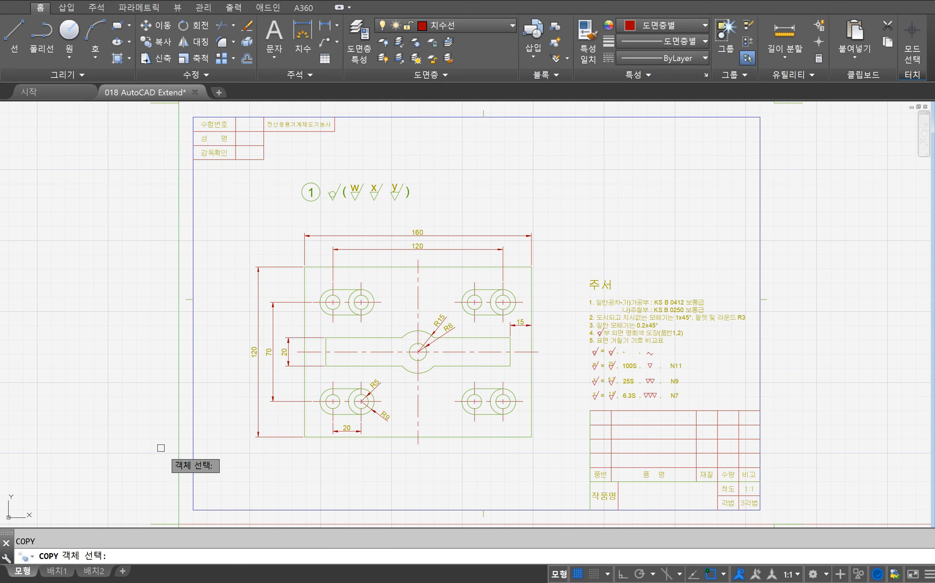
pyautogui.press('Escape')
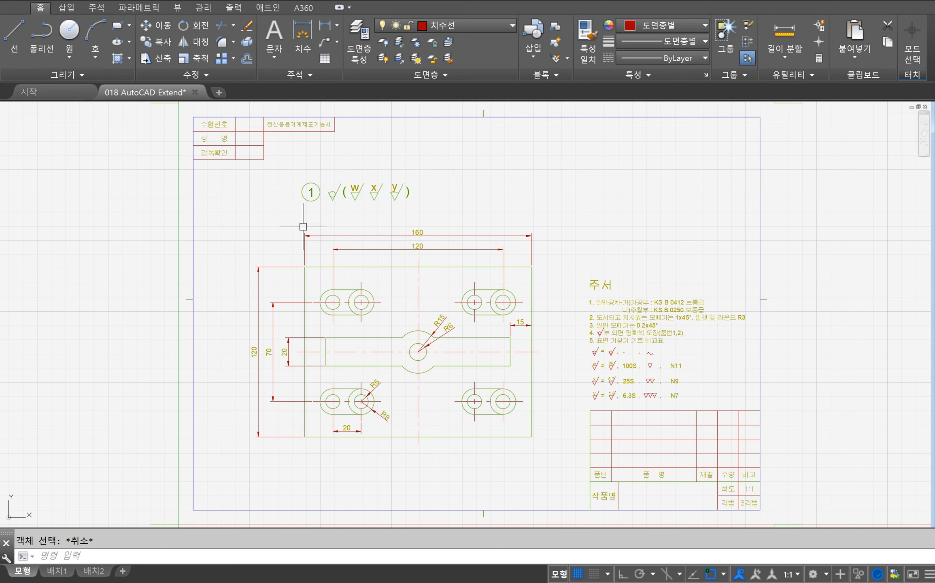
pyautogui.click(158, 41)
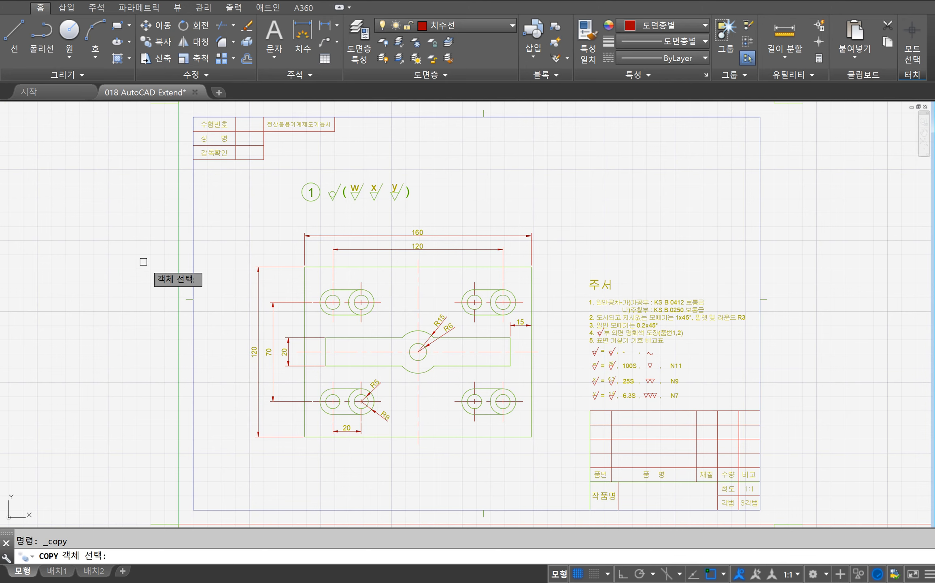
pyautogui.press('Escape')
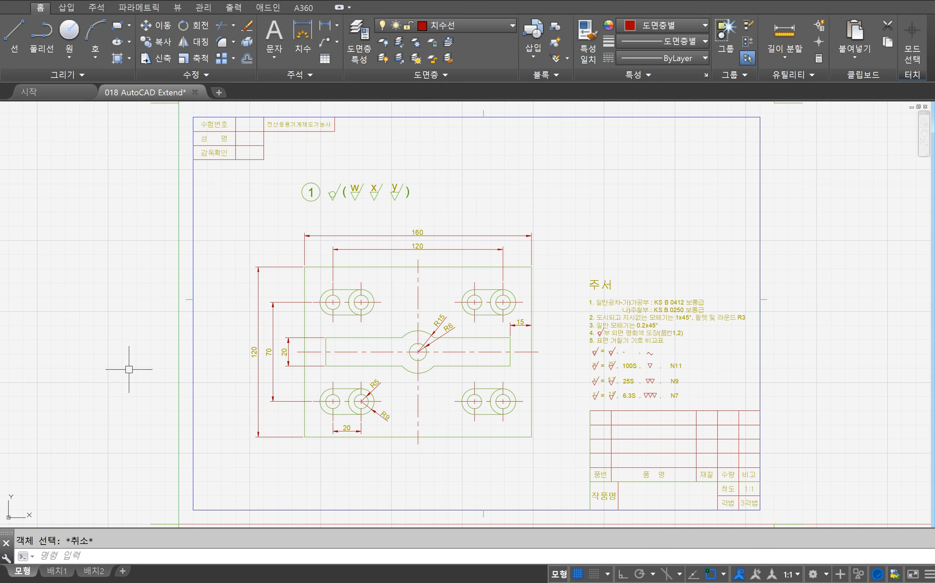
pyautogui.click(157, 42)
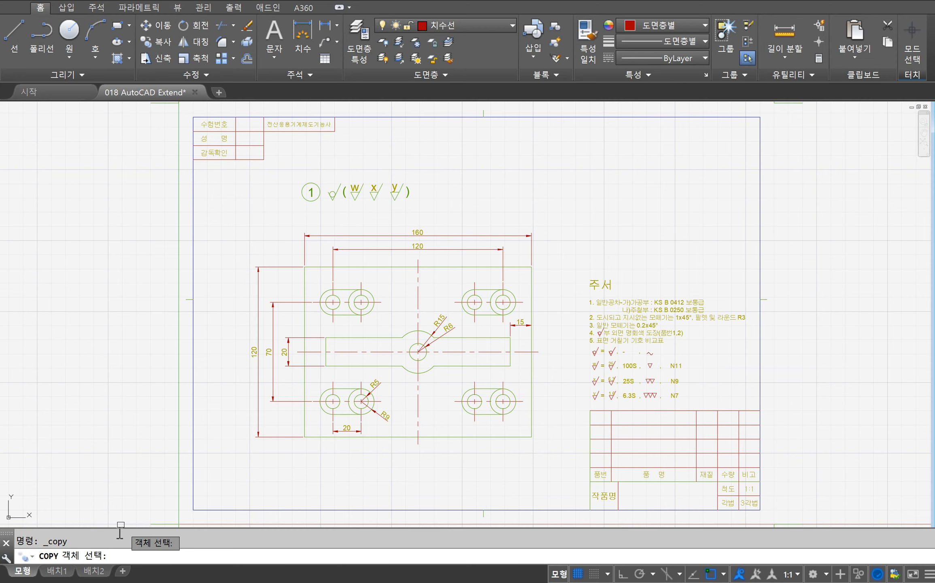
pyautogui.press('Escape')
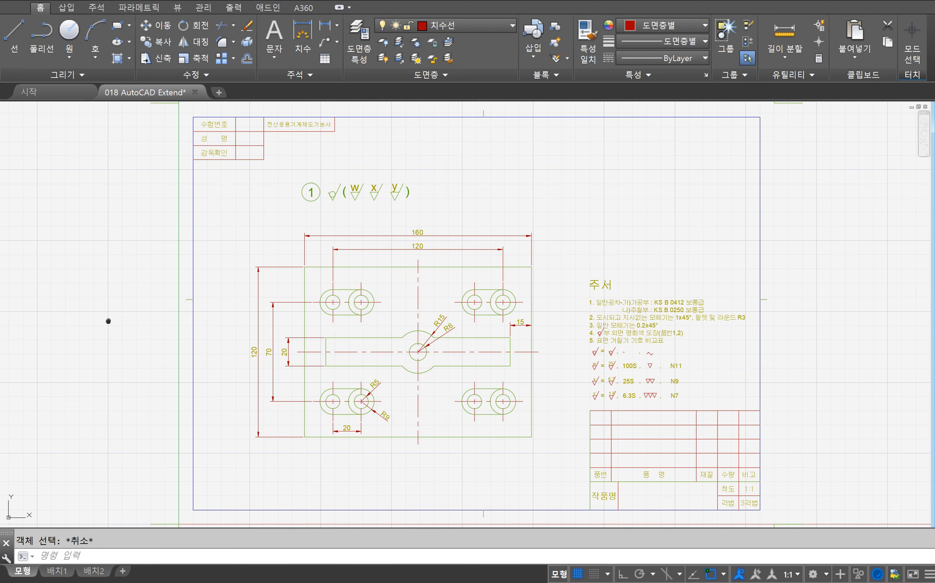
# Step: Draw a small circle in the empty area to the left of the drawing frame
pyautogui.moveTo(109, 320); pyautogui.dragTo(373, 324, button='middle')
pyautogui.write('c')
pyautogui.press('Return')
pyautogui.click(201, 284)
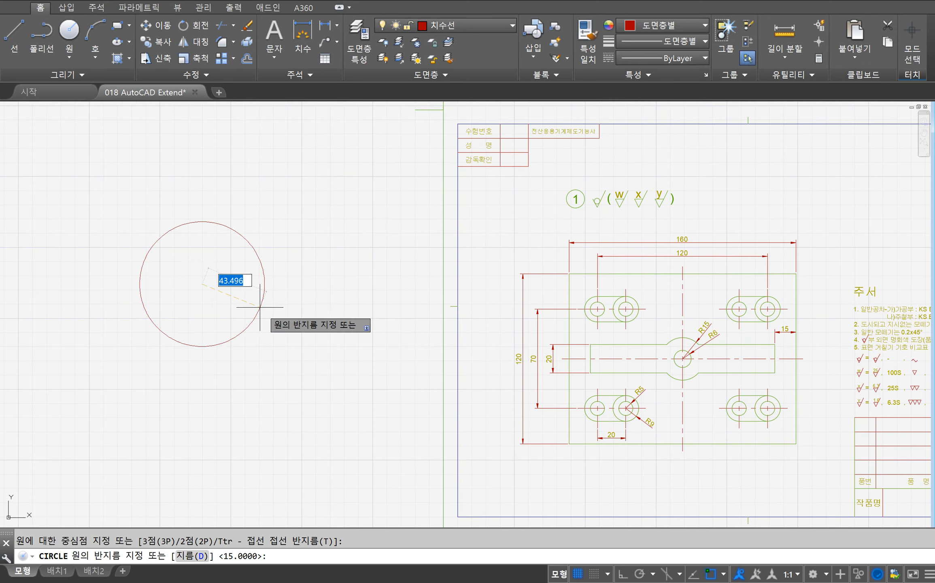
pyautogui.click(216, 287)
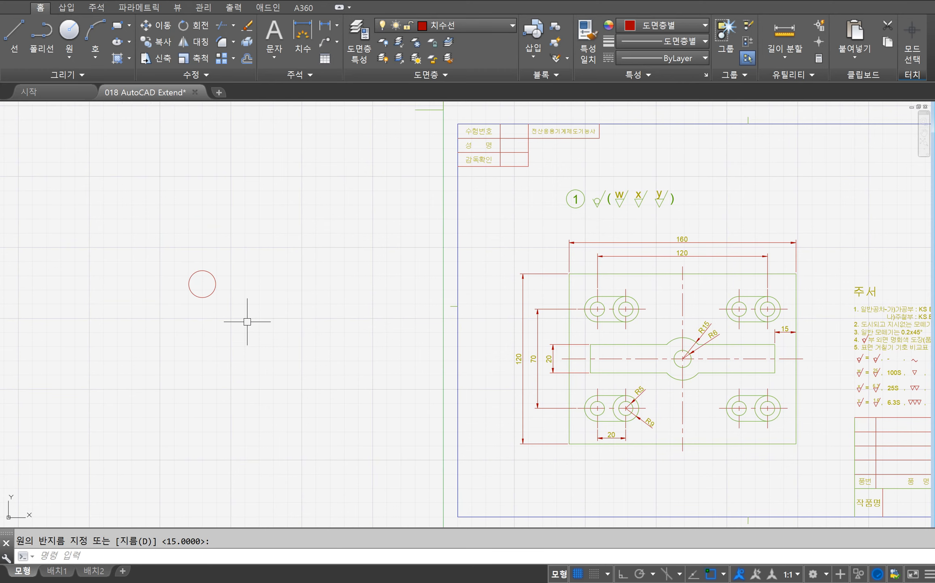
# Step: Make layer 0 the current layer, keeping it thawed
pyautogui.click(443, 23)
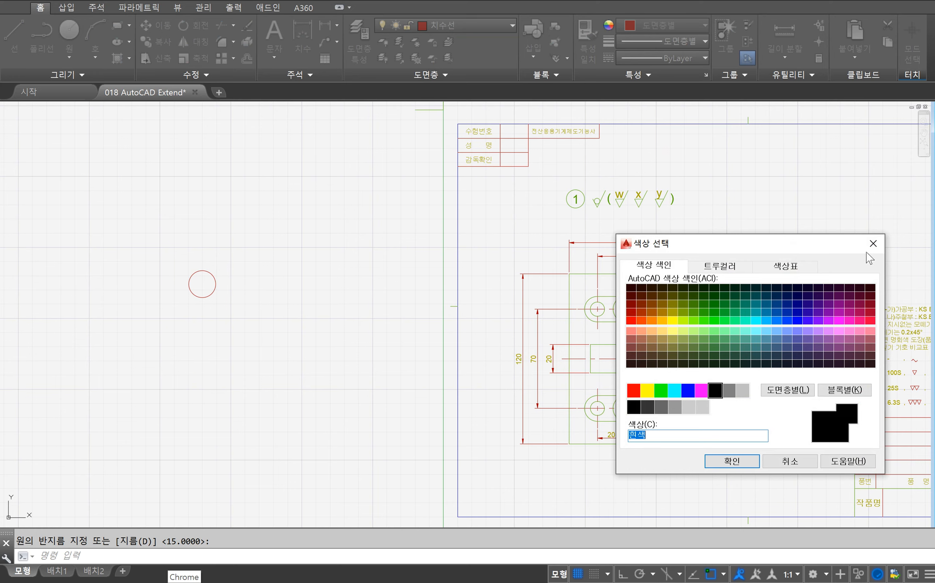
pyautogui.click(873, 243)
pyautogui.click(473, 28)
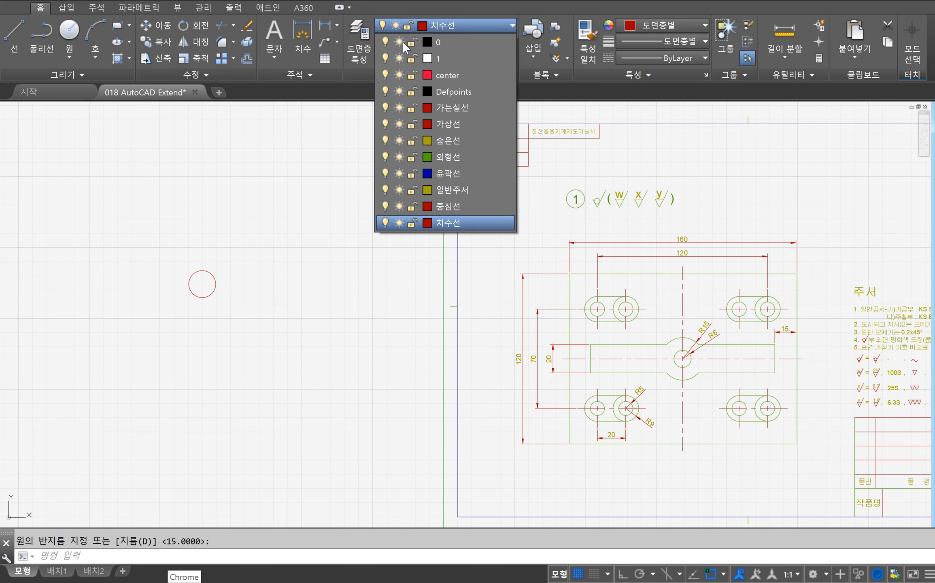
pyautogui.click(484, 41)
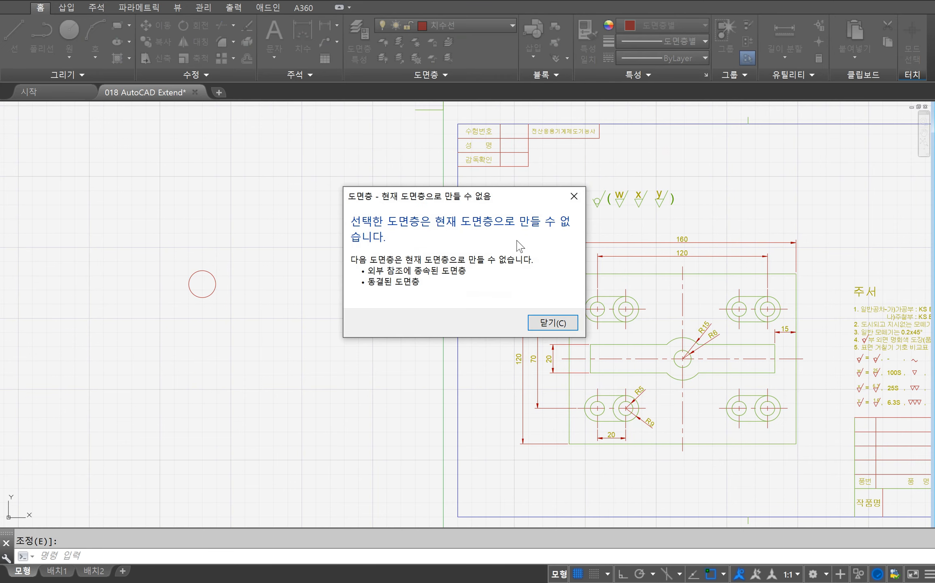
pyautogui.press('Escape')
pyautogui.click(484, 20)
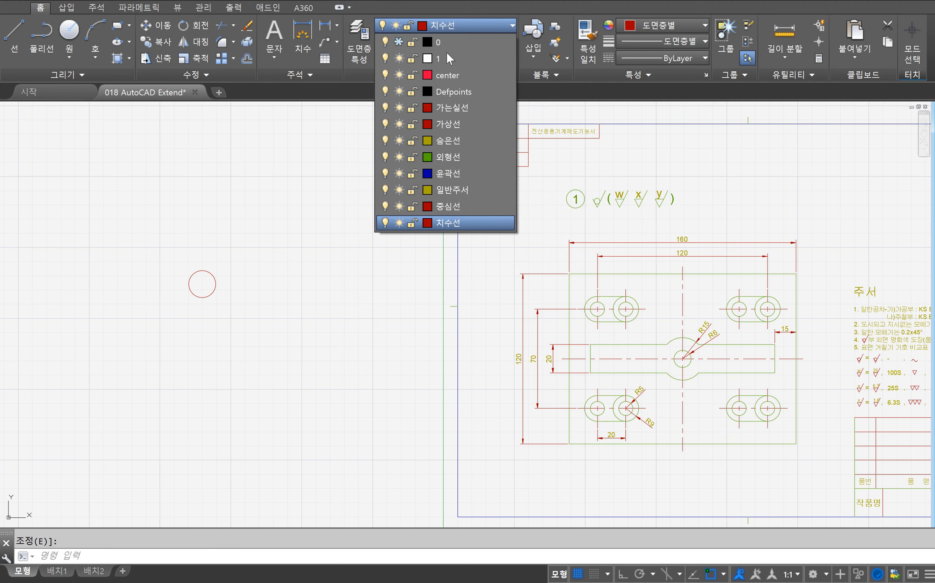
pyautogui.click(480, 42)
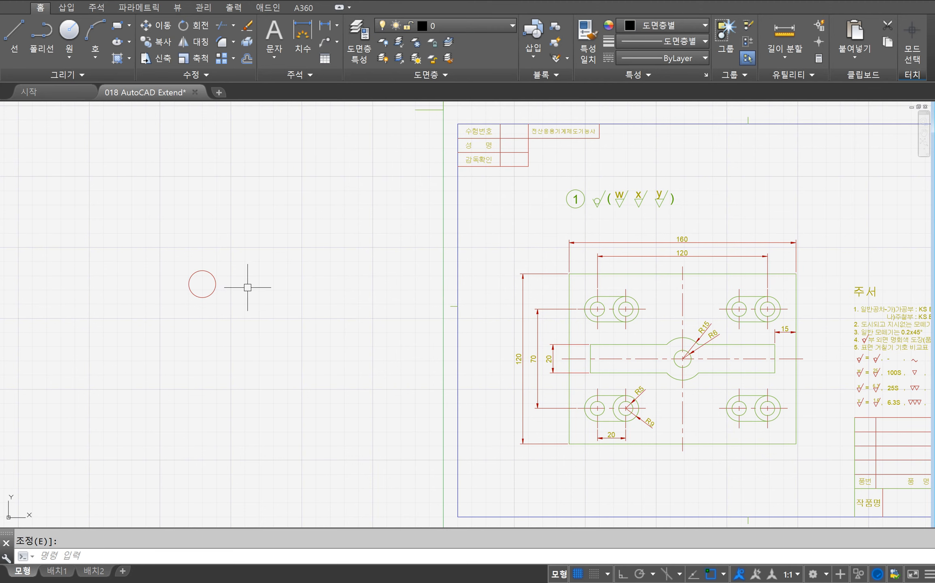
# Step: Copy the small circle from its centre to three free positions: above right, to the right, and below right of the original
pyautogui.write('co')
pyautogui.press('Return')
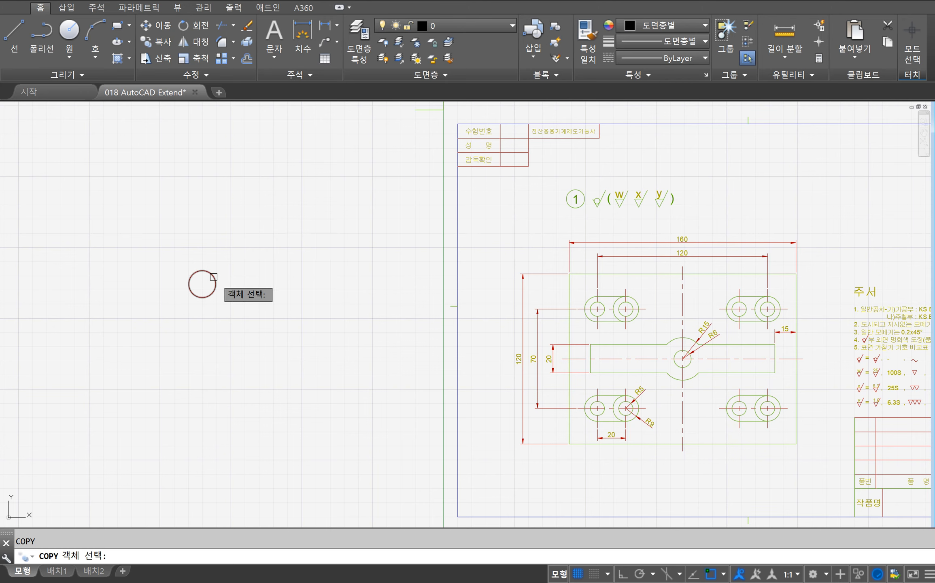
pyautogui.click(214, 277)
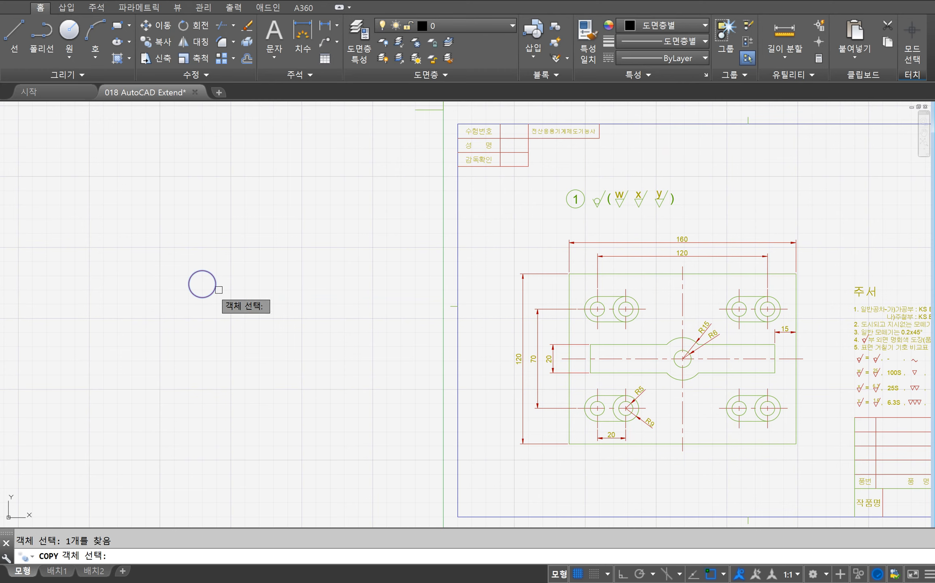
pyautogui.press('Return')
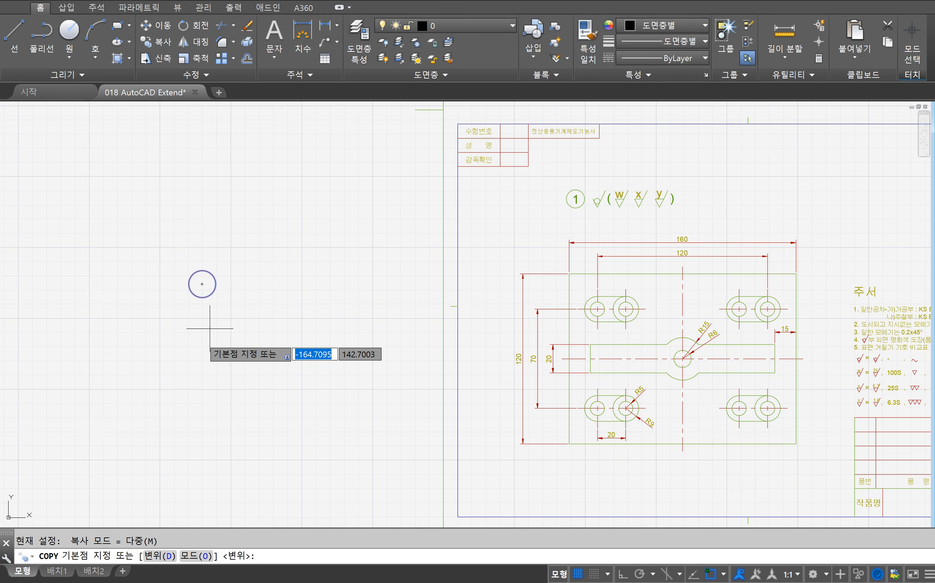
pyautogui.click(202, 284)
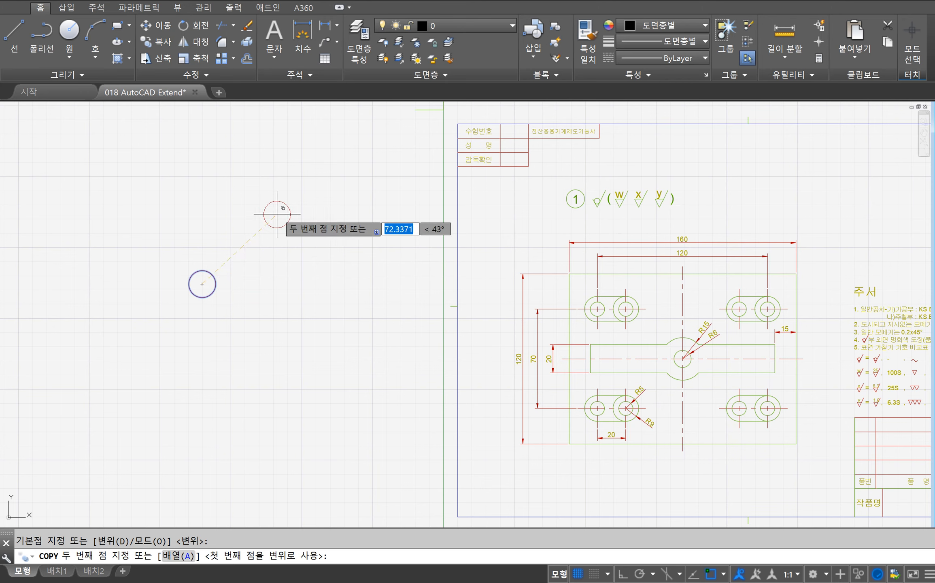
pyautogui.click(289, 182)
pyautogui.click(367, 270)
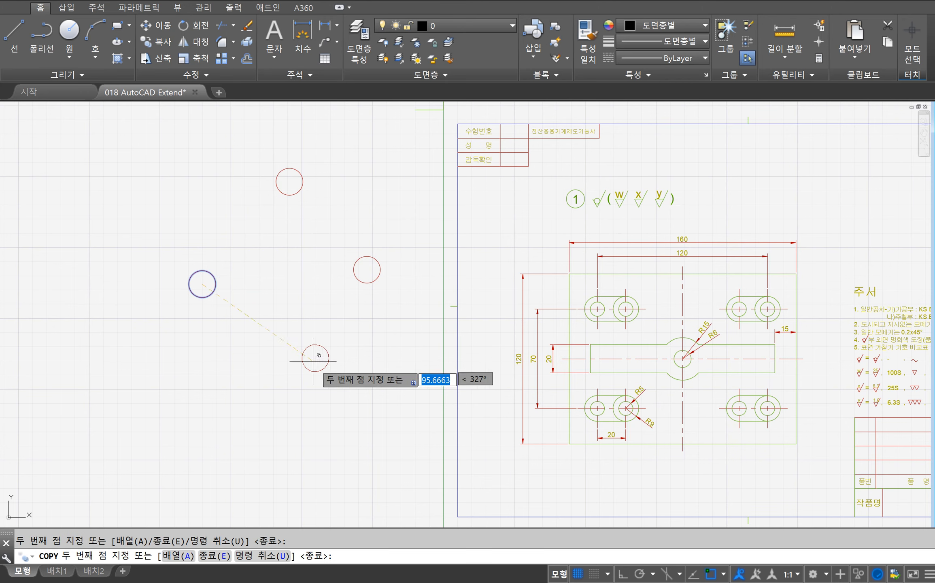
pyautogui.click(302, 379)
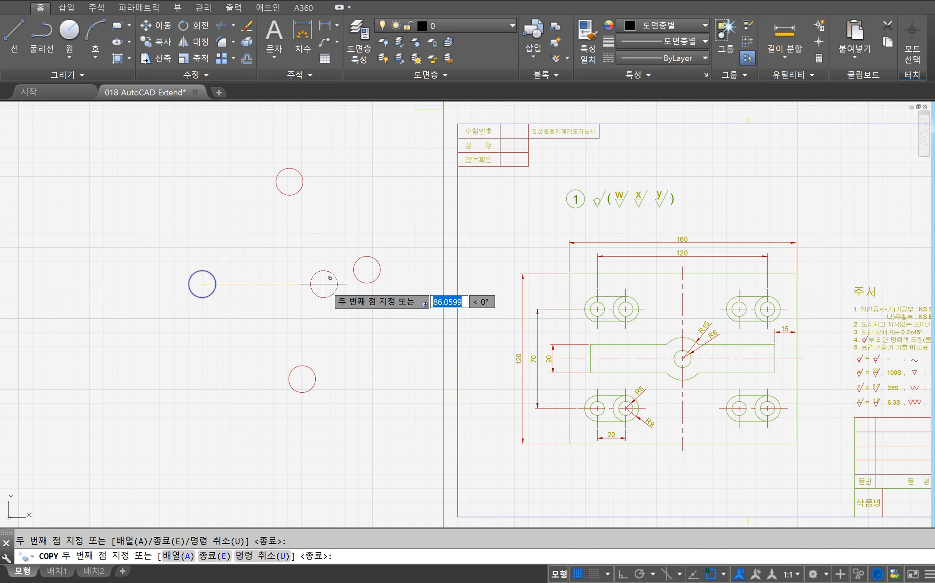
# Step: Undo the last two circle copies within the Copy command and finish it with only the upper-right copy kept
pyautogui.write('u')
pyautogui.press('Return')
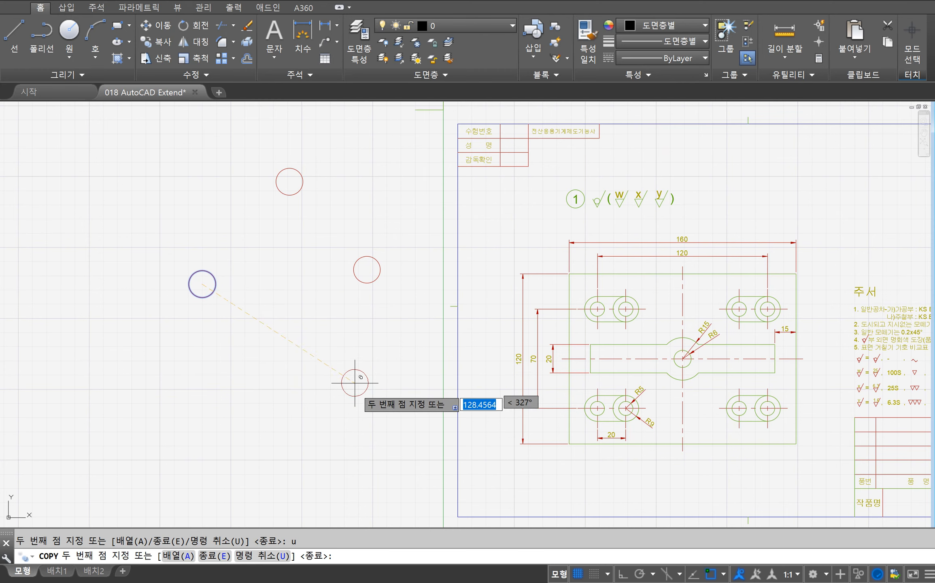
pyautogui.write('u')
pyautogui.press('BackSpace')
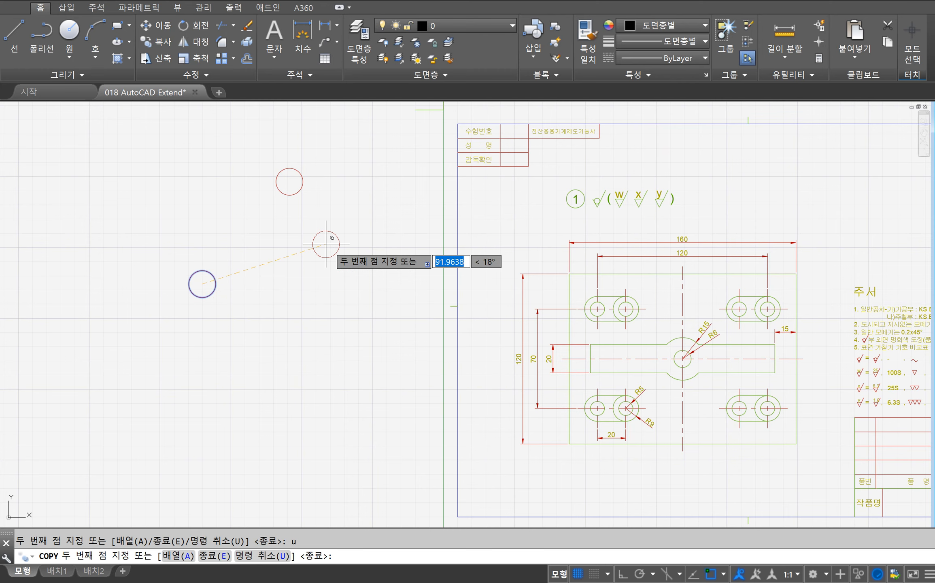
pyautogui.press('Return')
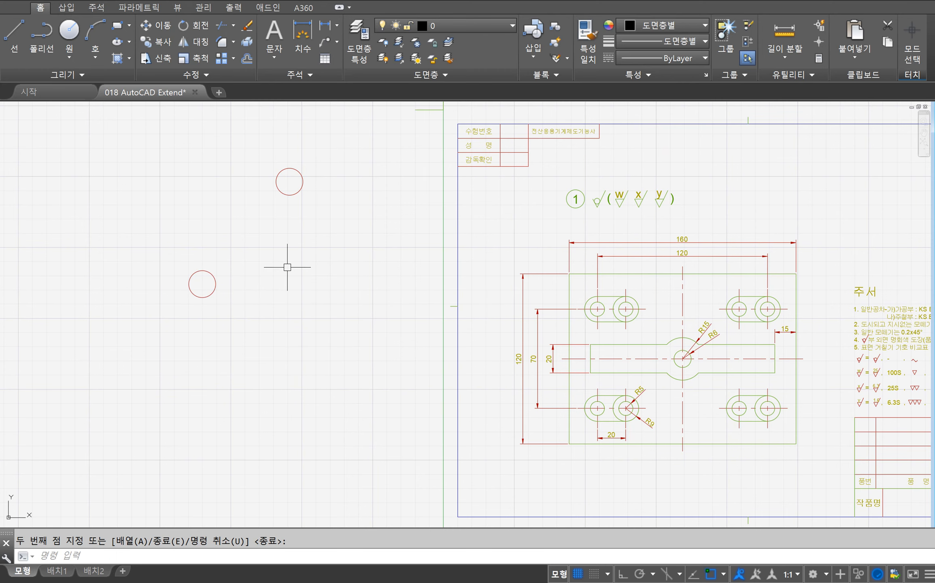
# Step: Copy the original circle from its centre by a distance of 10 at an angle of 45°
pyautogui.press('Return')
pyautogui.click(215, 284)
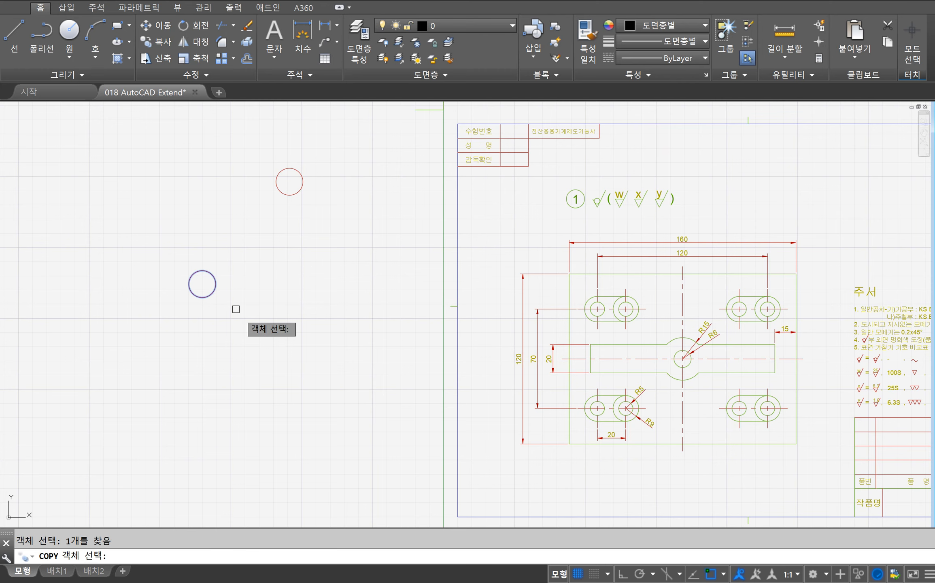
pyautogui.press('Return')
pyautogui.click(202, 283)
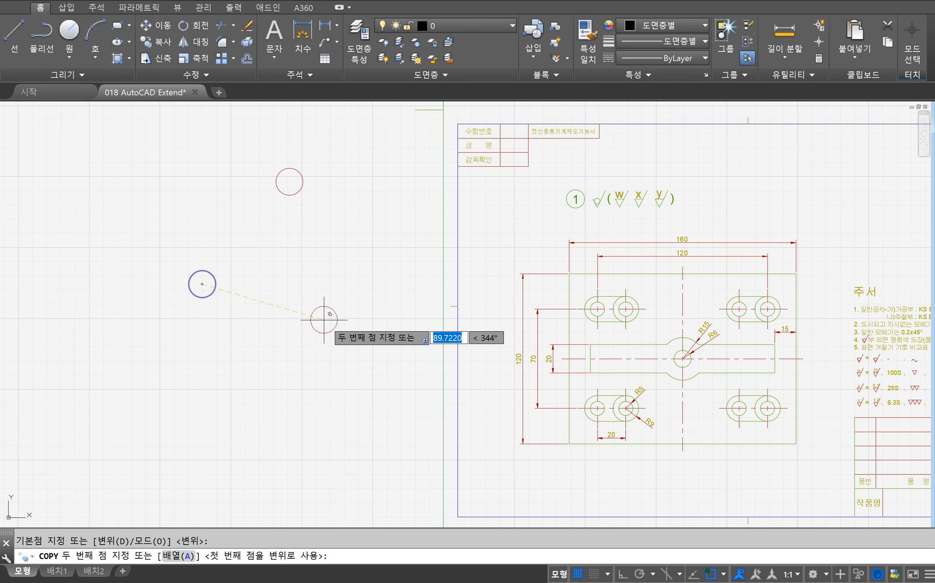
pyautogui.press('F8')
pyautogui.press('F8')
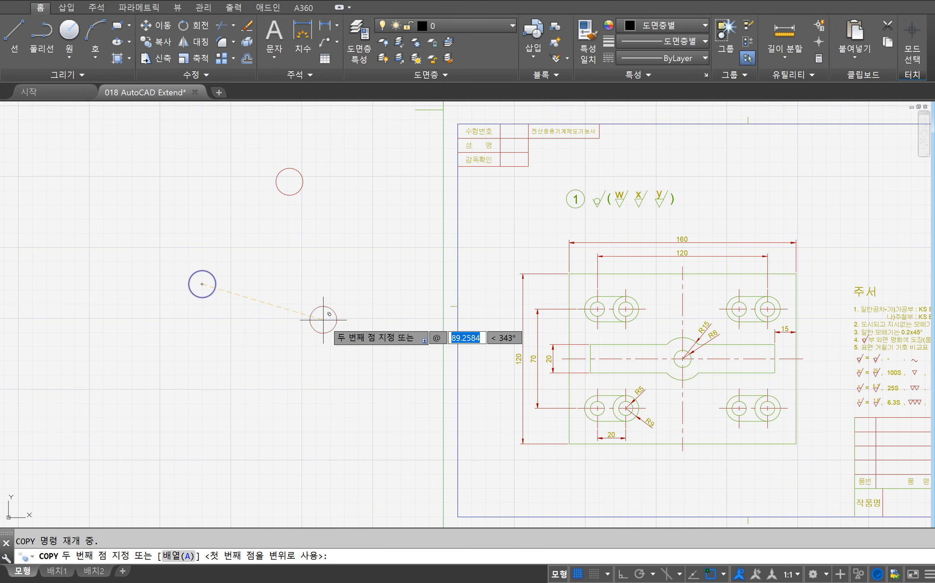
pyautogui.write('10')
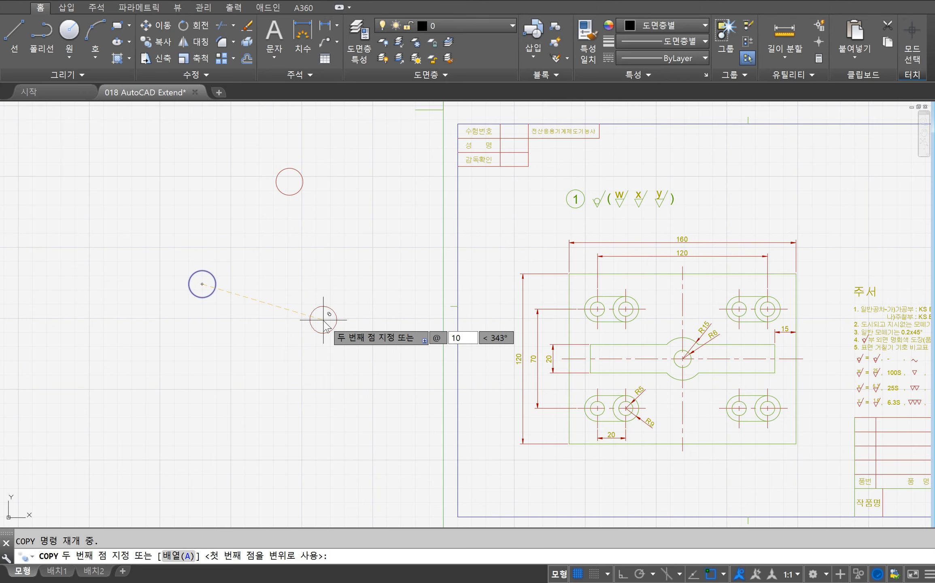
pyautogui.press('Tab')
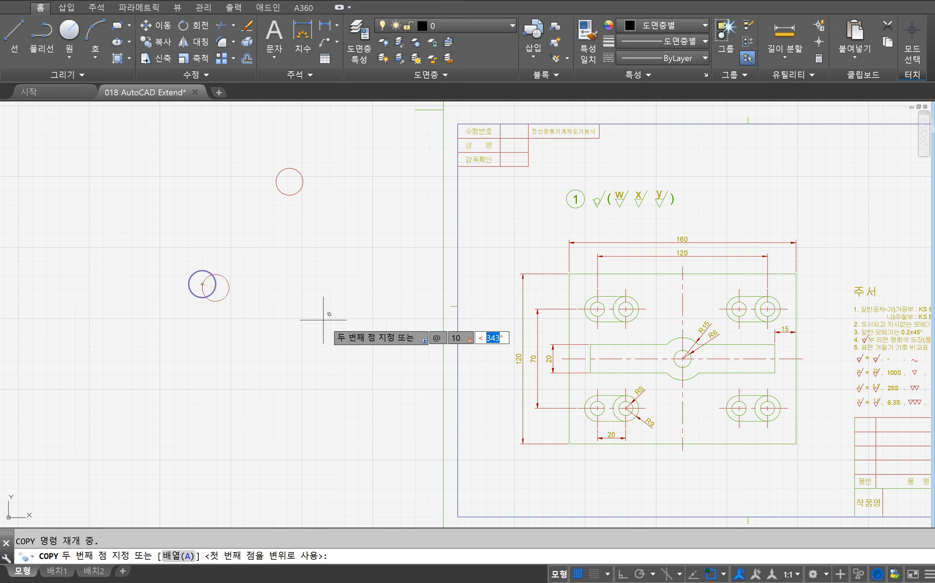
pyautogui.write('45')
pyautogui.press('Return')
pyautogui.press('Return')
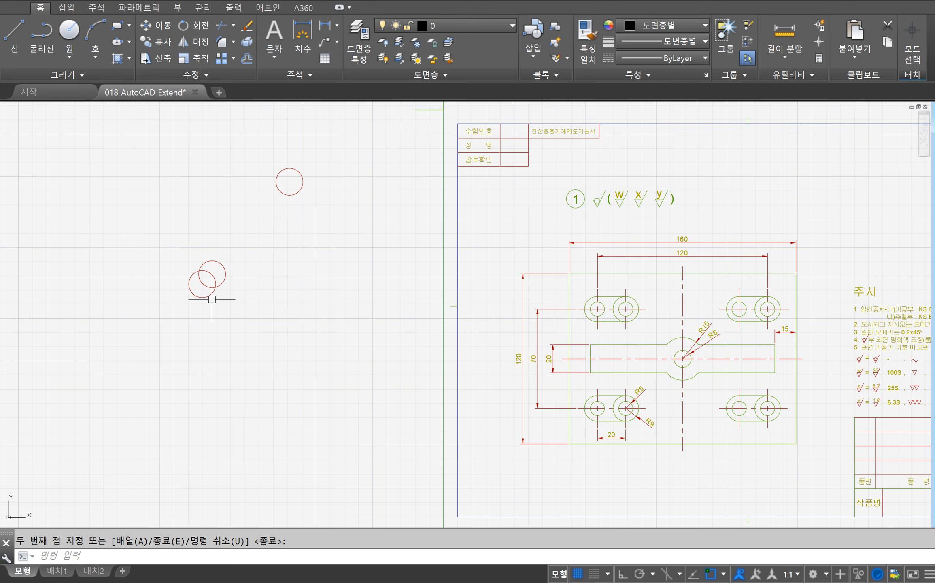
pyautogui.press('Escape')
# Step: Select the original circle to check which layer it is on, and clear the selection
pyautogui.click(215, 296)
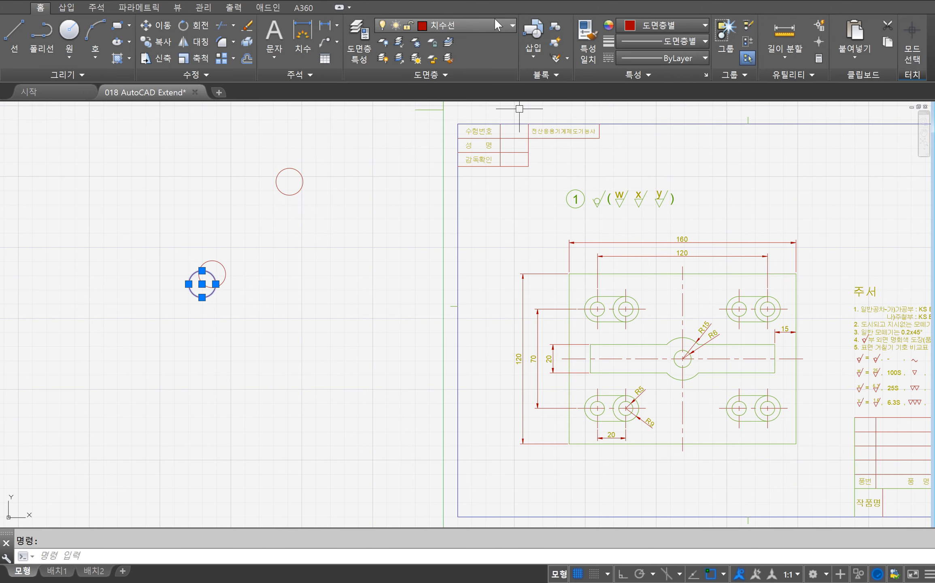
pyautogui.press('Escape')
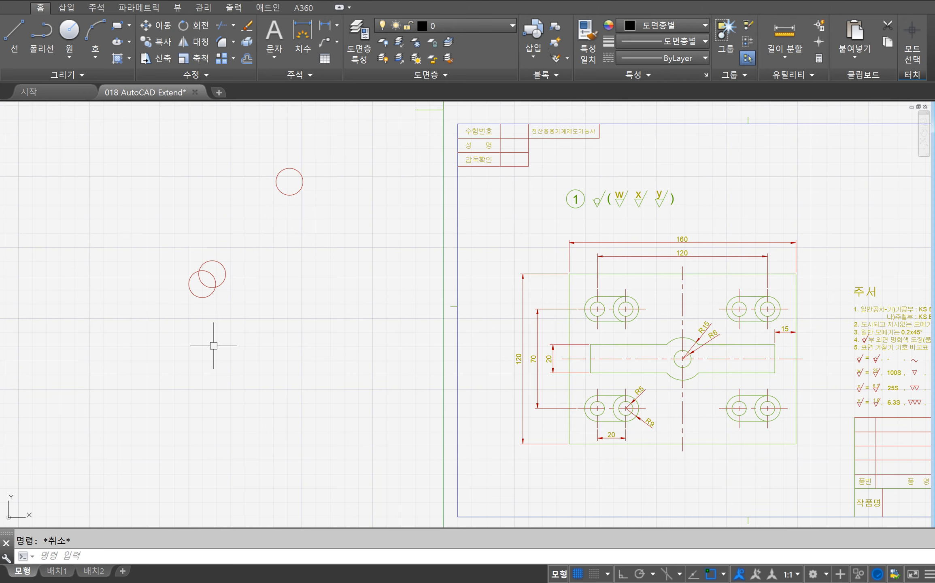
pyautogui.write('move')
pyautogui.press('Return')
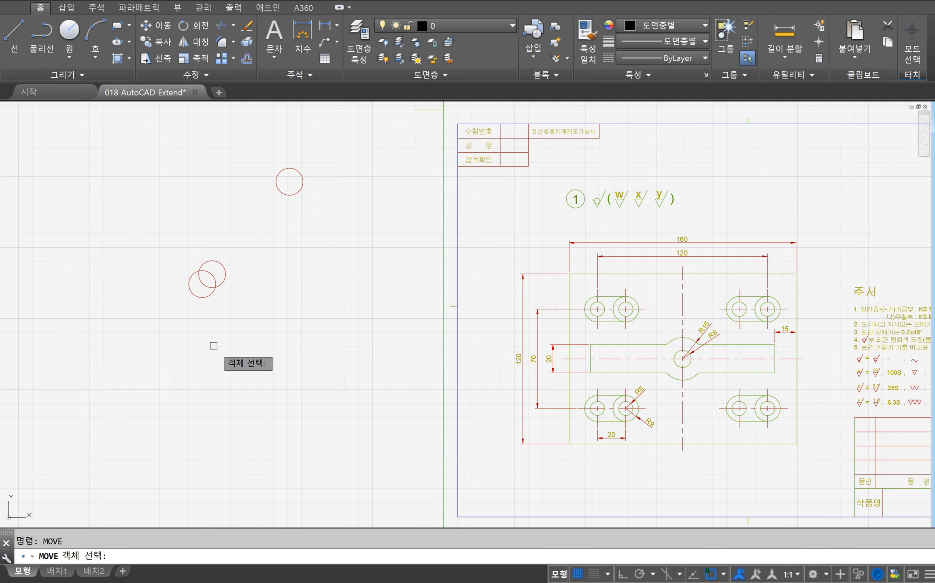
pyautogui.press('Escape')
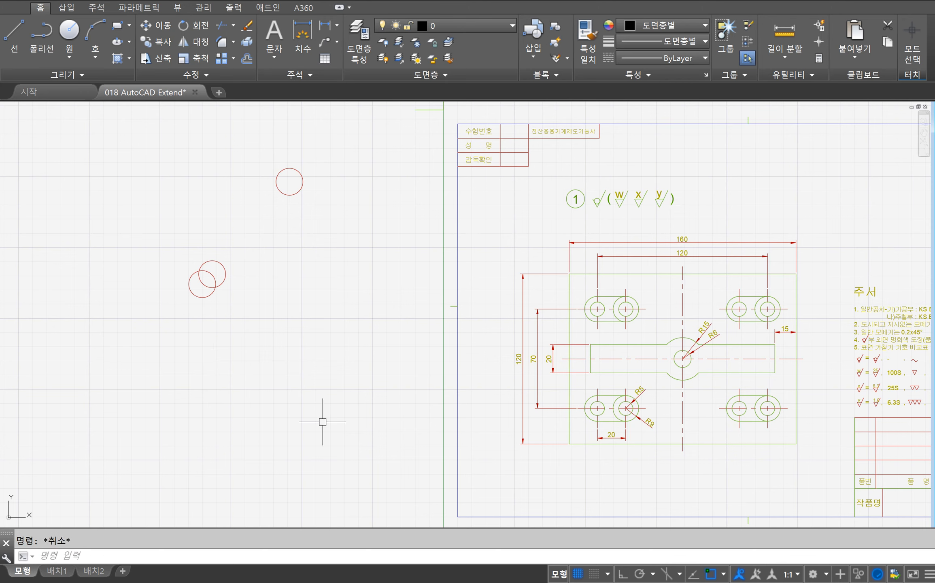
pyautogui.write('mv')
pyautogui.press('Return')
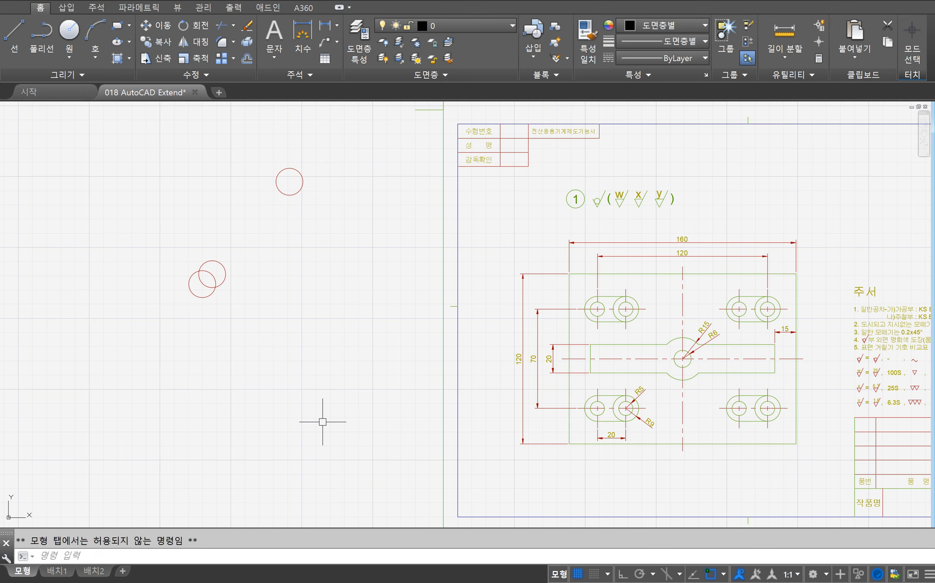
pyautogui.write('m')
pyautogui.press('Return')
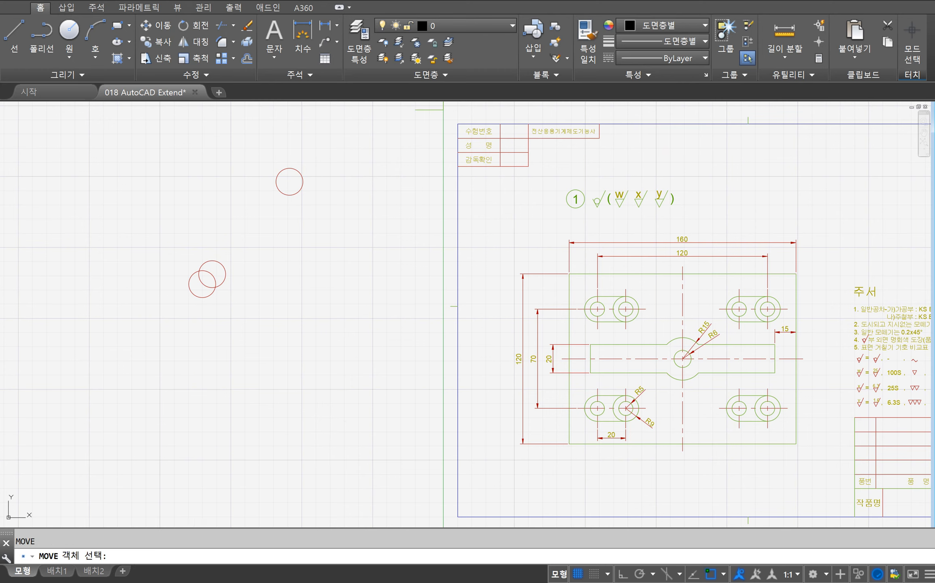
pyautogui.press('Escape')
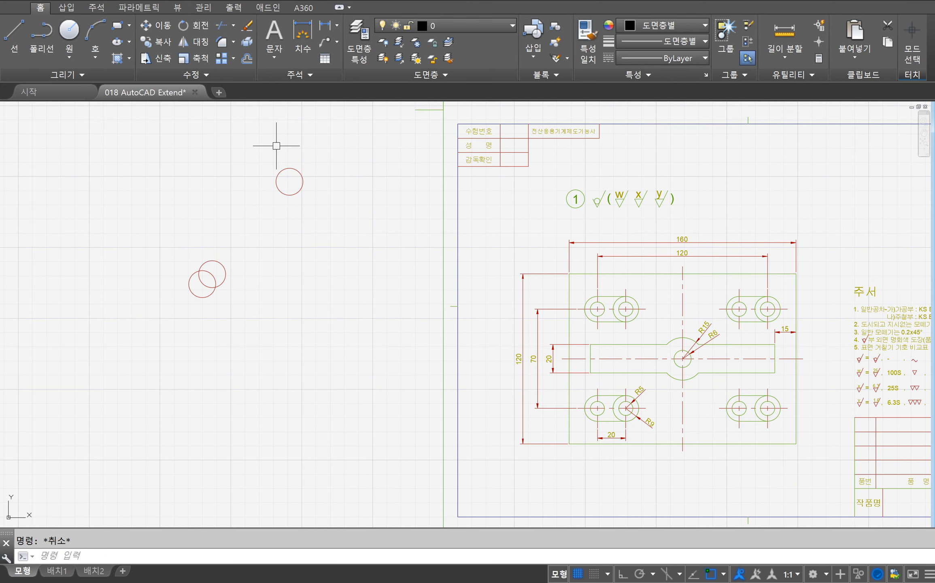
pyautogui.click(157, 28)
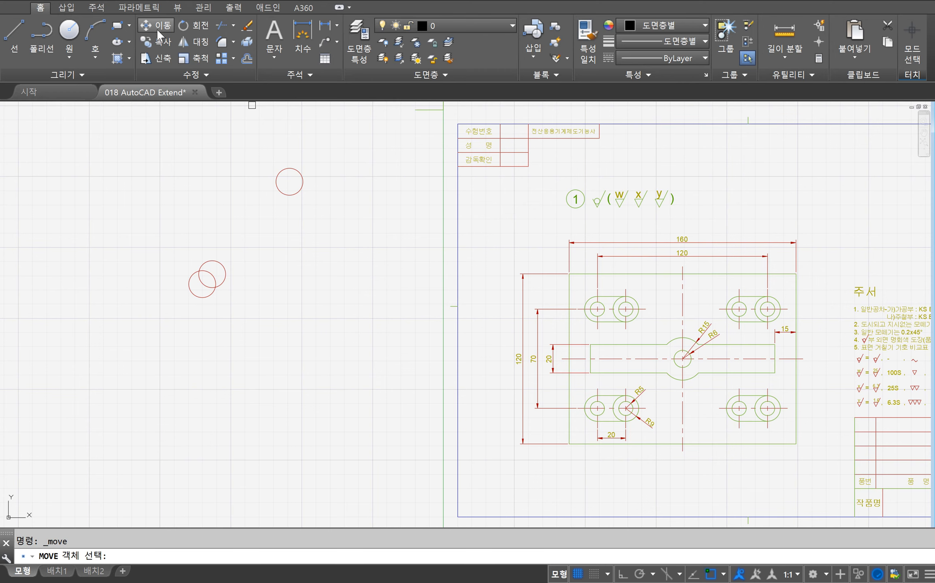
pyautogui.press('Escape')
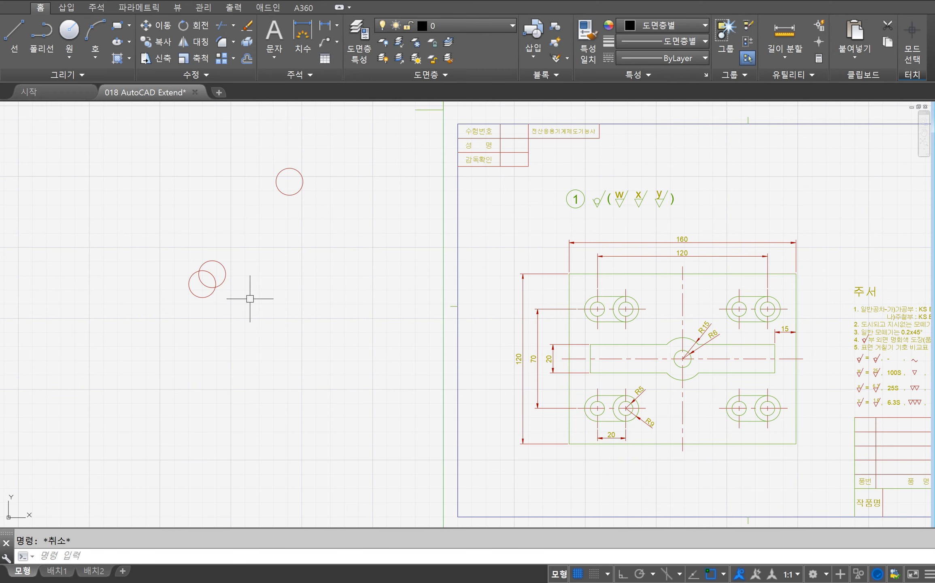
# Step: Move the copied circle overlapping the original by a distance of 10 at an angle of 180°
pyautogui.click(158, 27)
pyautogui.click(221, 259)
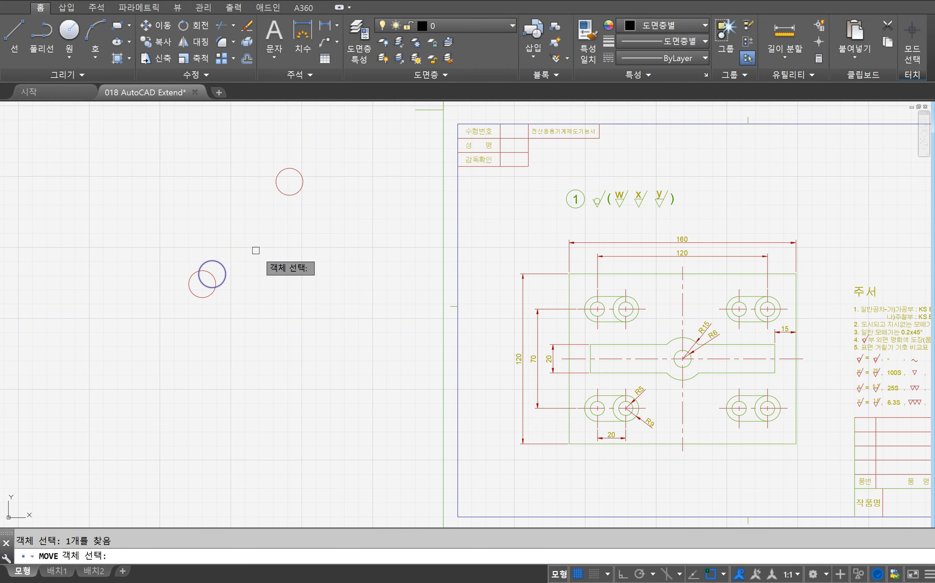
pyautogui.press('Return')
pyautogui.click(259, 246)
pyautogui.write('@10')
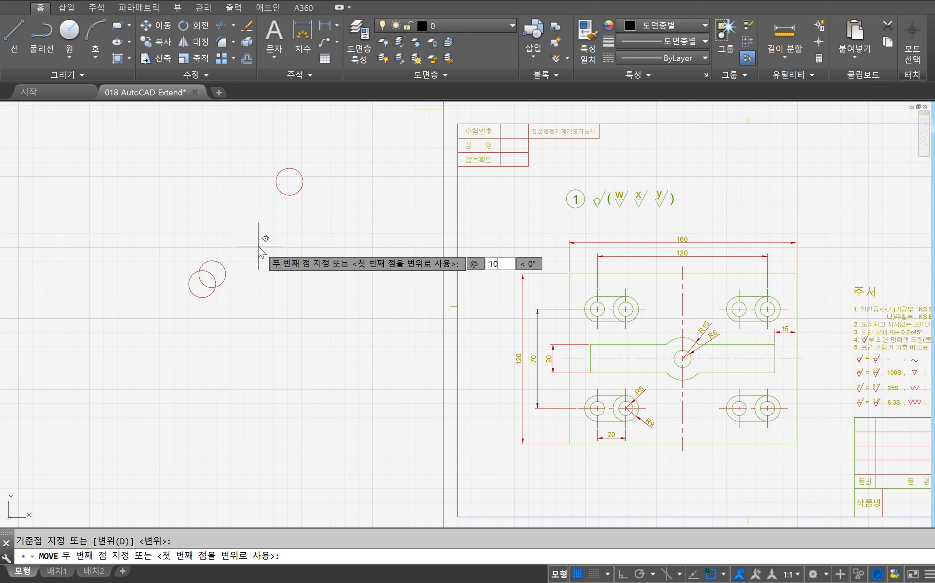
pyautogui.press('Tab')
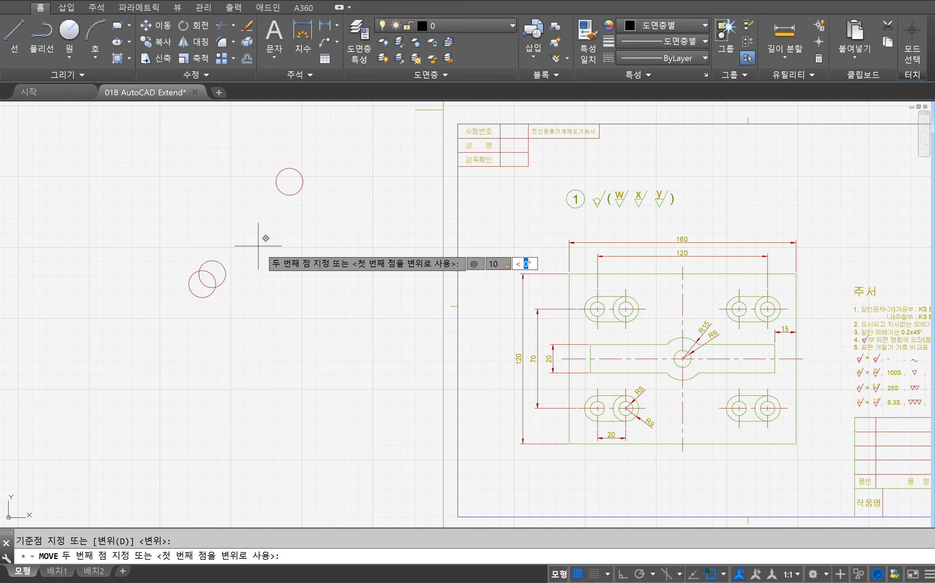
pyautogui.write('180')
pyautogui.press('Return')
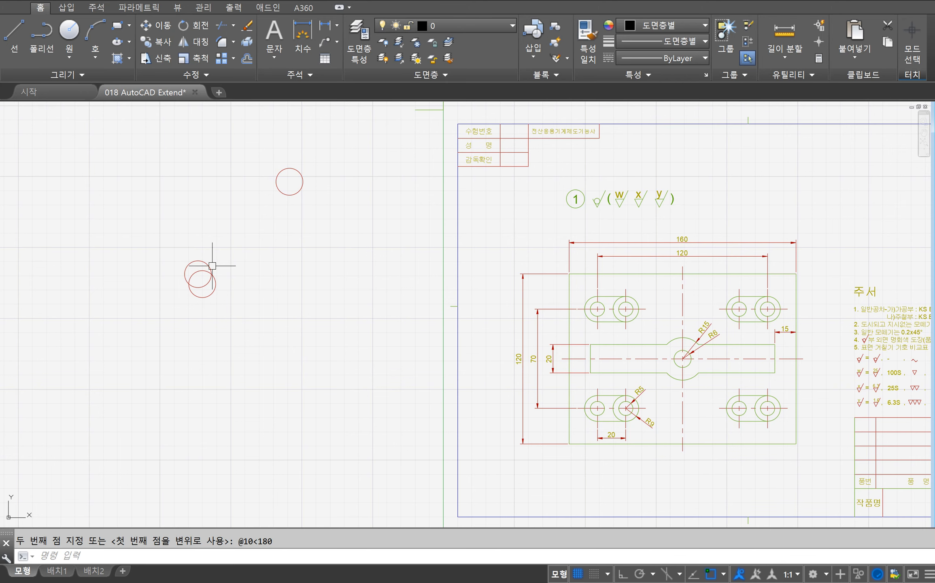
# Step: Move the same overlapping circle to a free position below right of the original circle
pyautogui.write('move')
pyautogui.press('Return')
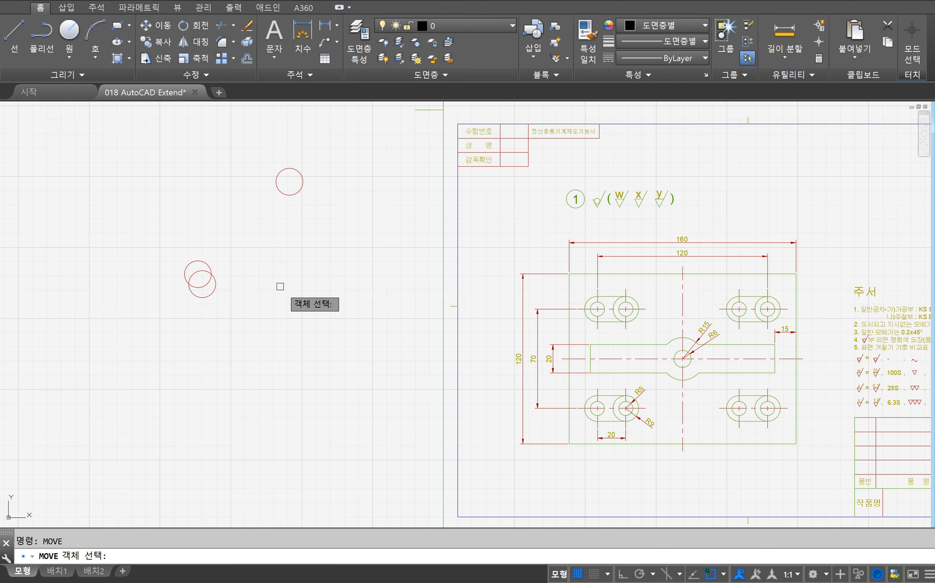
pyautogui.click(204, 262)
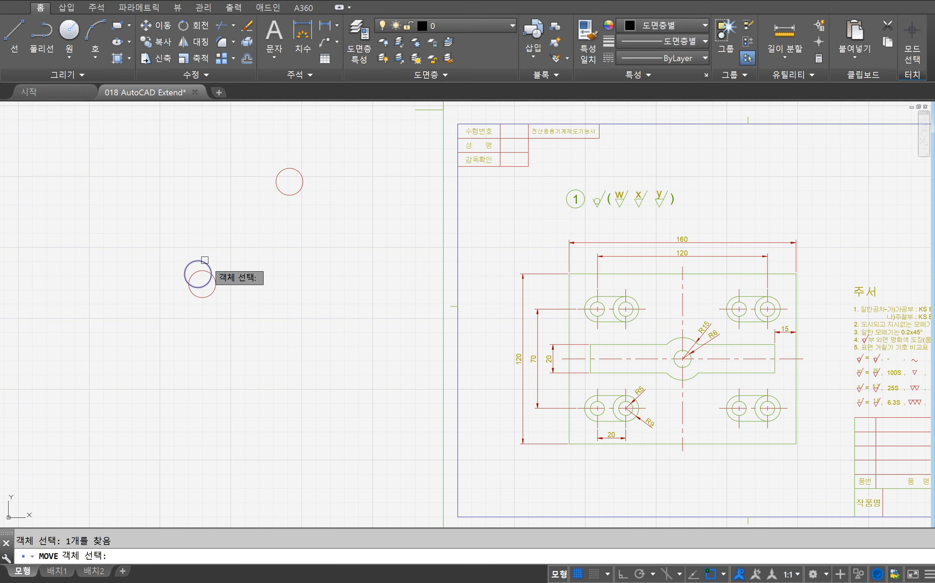
pyautogui.press('Return')
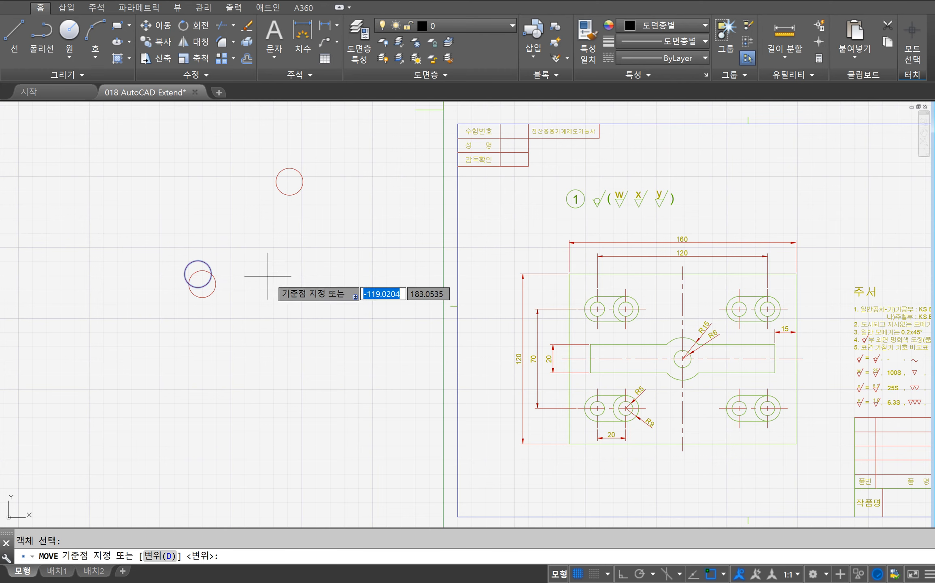
pyautogui.click(266, 279)
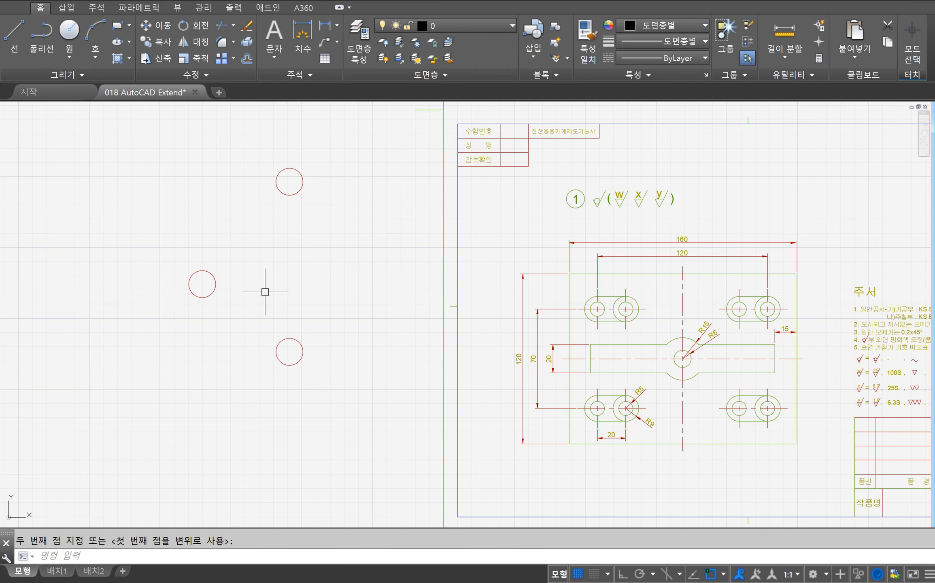
# Step: Copy the original circle in Single copy mode from its centre to a free position just above right of it
pyautogui.write('co')
pyautogui.press('Return')
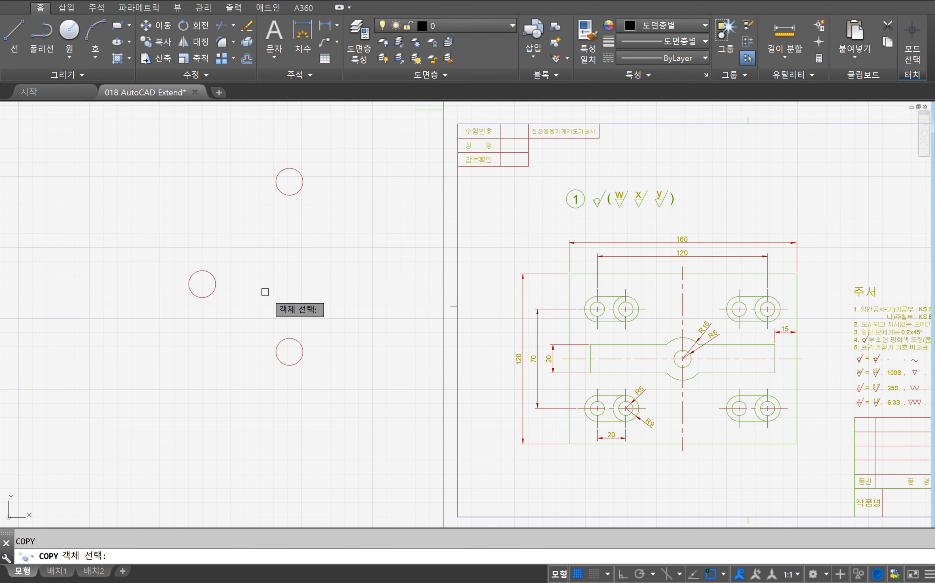
pyautogui.click(252, 254)
pyautogui.click(149, 333)
pyautogui.press('Return')
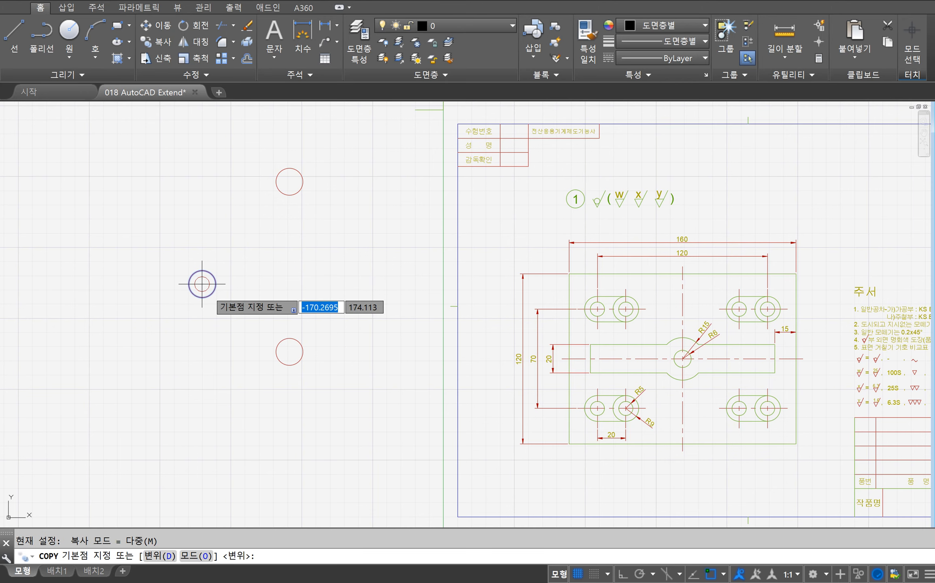
pyautogui.write('o')
pyautogui.press('Return')
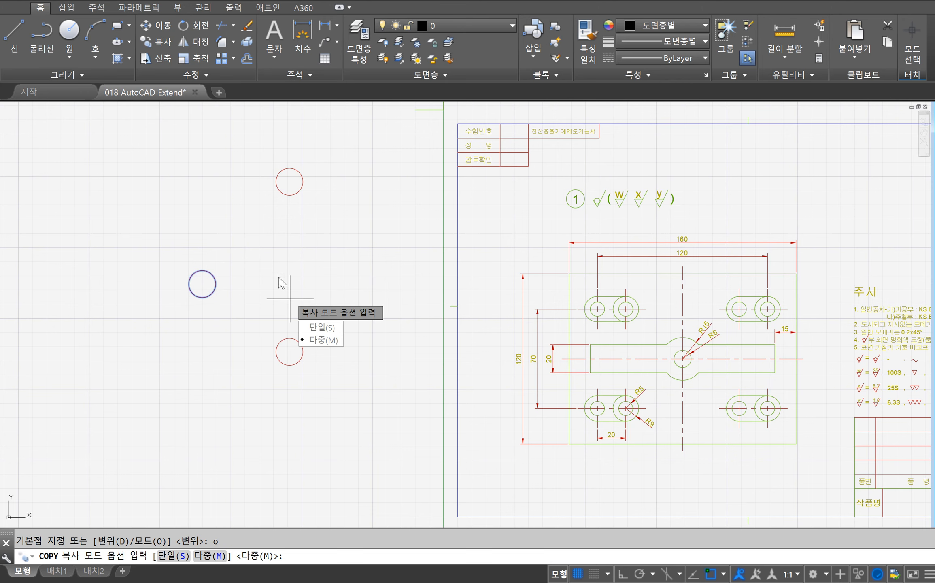
pyautogui.click(322, 328)
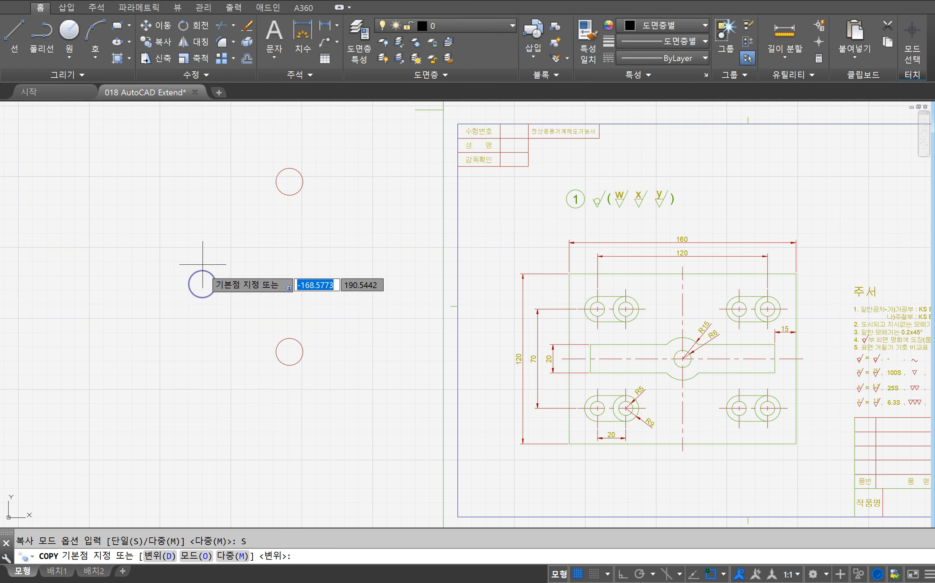
pyautogui.click(202, 284)
pyautogui.click(261, 252)
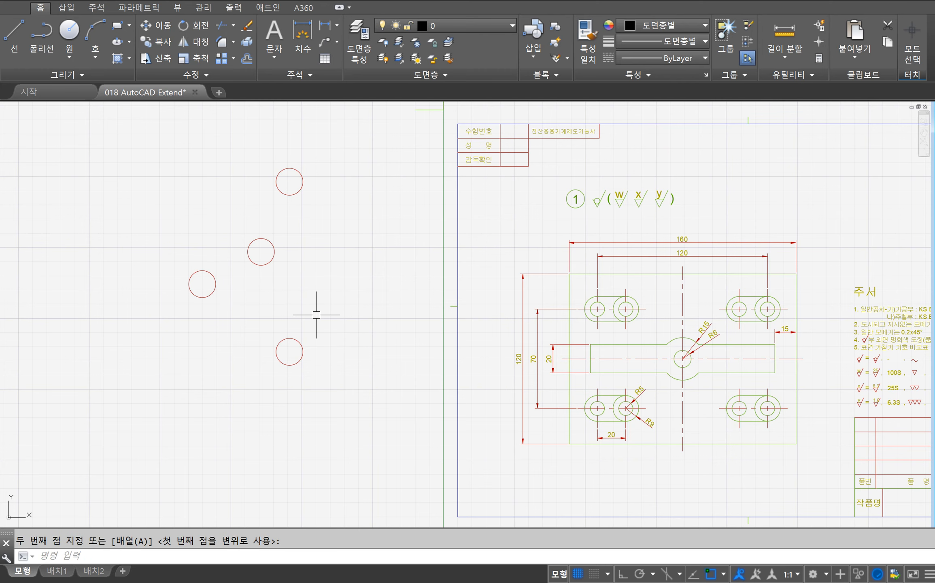
# Step: Start another copy of the original circle and set the copy mode back to Multiple
pyautogui.press('Return')
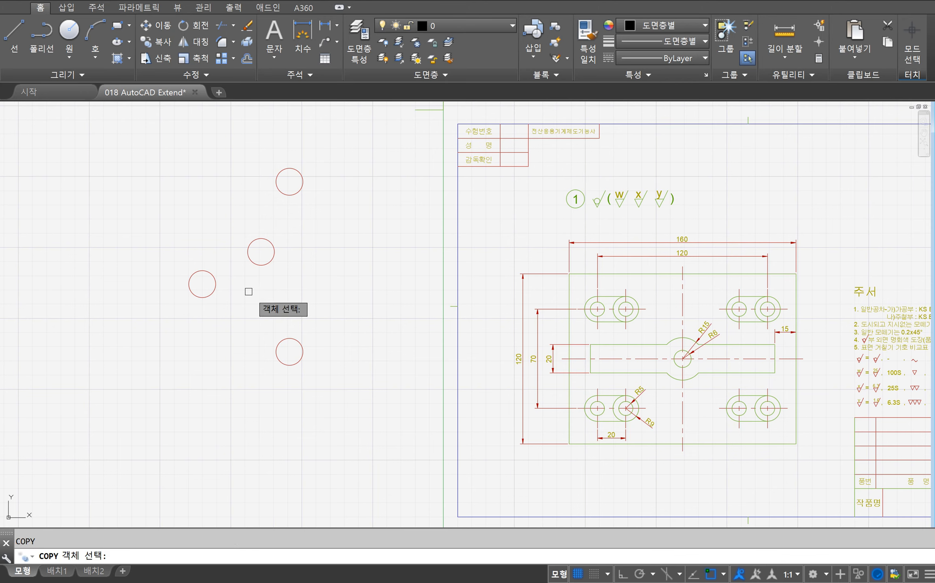
pyautogui.click(217, 285)
pyautogui.press('Return')
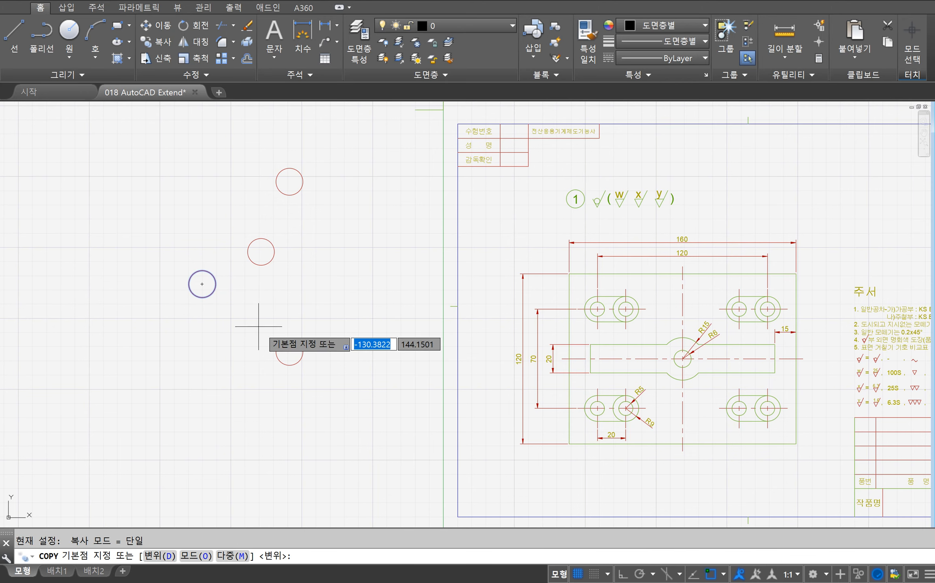
pyautogui.write('o')
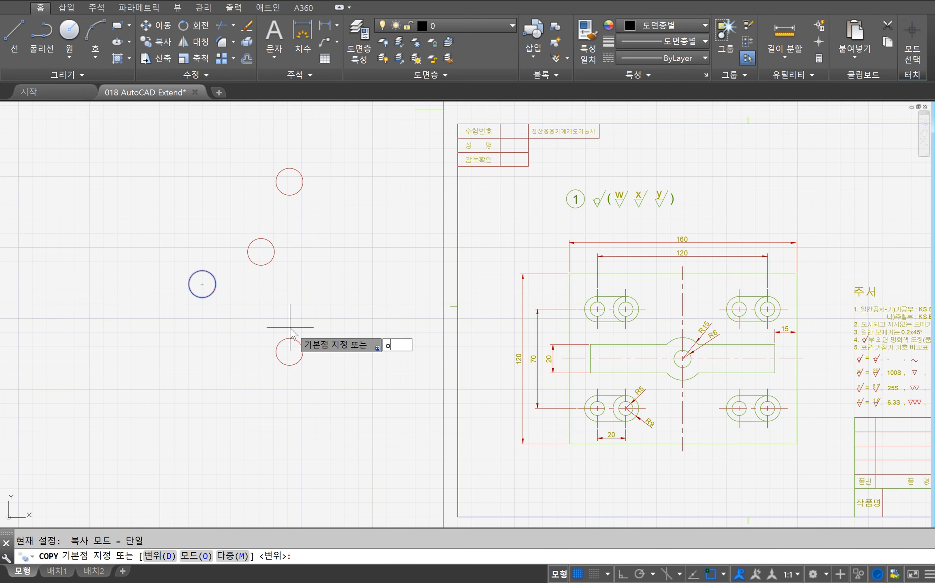
pyautogui.press('Return')
pyautogui.write('m')
pyautogui.press('Return')
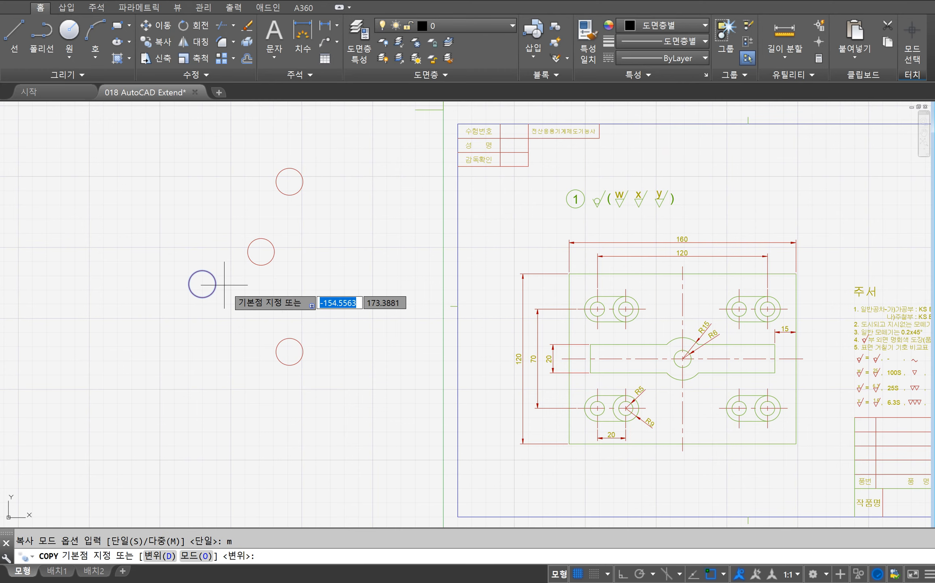
# Step: Place about twenty copies of the original circle from its centre at free positions scattered all around it, and finish the Copy command
pyautogui.click(201, 284)
pyautogui.click(323, 260)
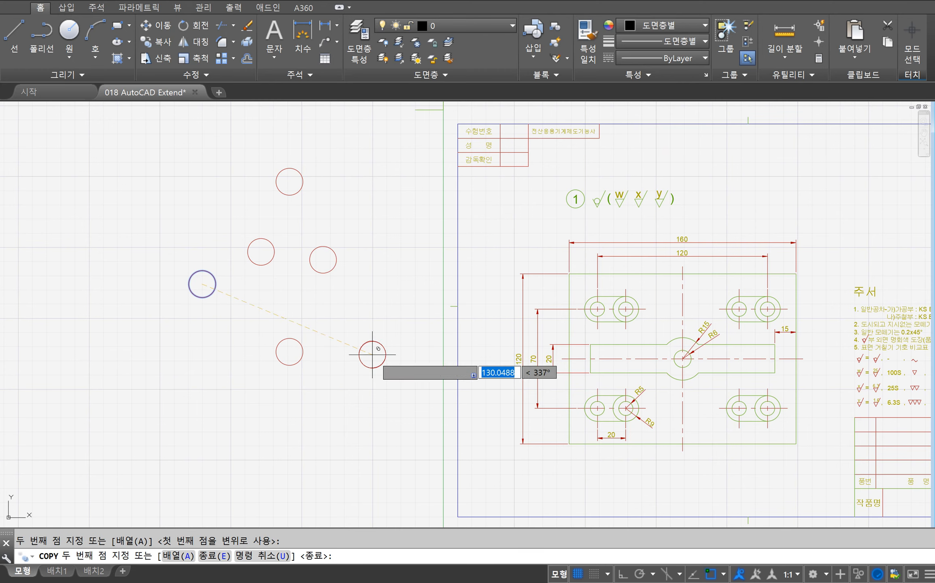
pyautogui.click(372, 355)
pyautogui.click(356, 418)
pyautogui.click(240, 427)
pyautogui.click(162, 405)
pyautogui.click(124, 372)
pyautogui.click(86, 307)
pyautogui.click(89, 253)
pyautogui.click(101, 221)
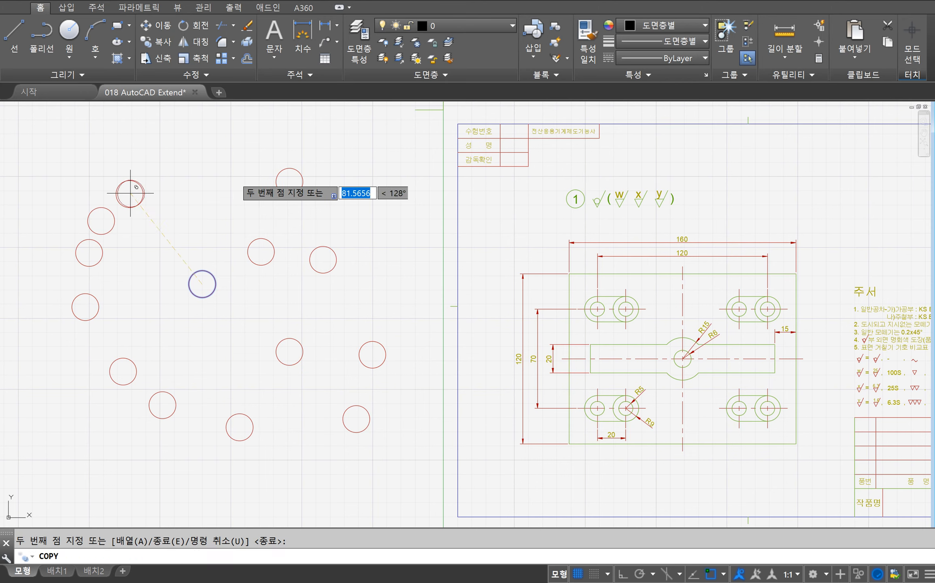
pyautogui.click(129, 194)
pyautogui.click(233, 175)
pyautogui.click(254, 226)
pyautogui.click(361, 224)
pyautogui.click(356, 275)
pyautogui.click(338, 320)
pyautogui.click(326, 320)
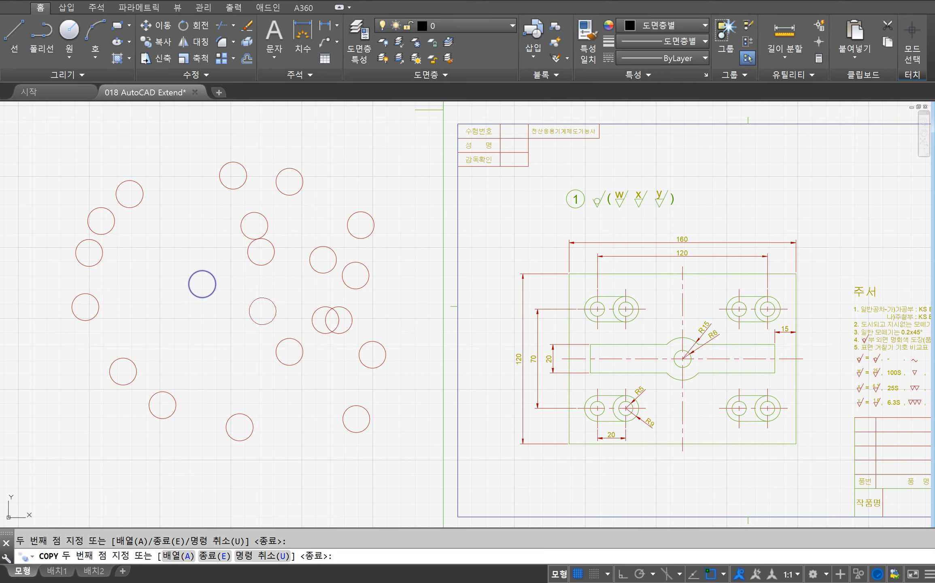
pyautogui.click(263, 304)
pyautogui.click(245, 279)
pyautogui.click(213, 328)
pyautogui.click(200, 366)
pyautogui.click(152, 290)
pyautogui.click(154, 260)
pyautogui.press('Return')
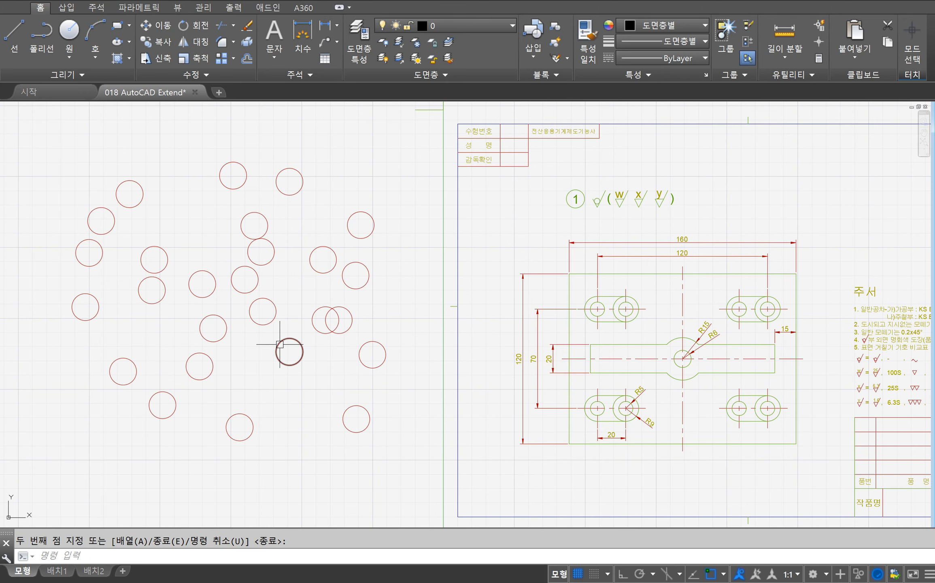
# Step: Erase all the circles beside the plate drawing except the leftmost one
pyautogui.write('e')
pyautogui.press('Return')
pyautogui.click(380, 139)
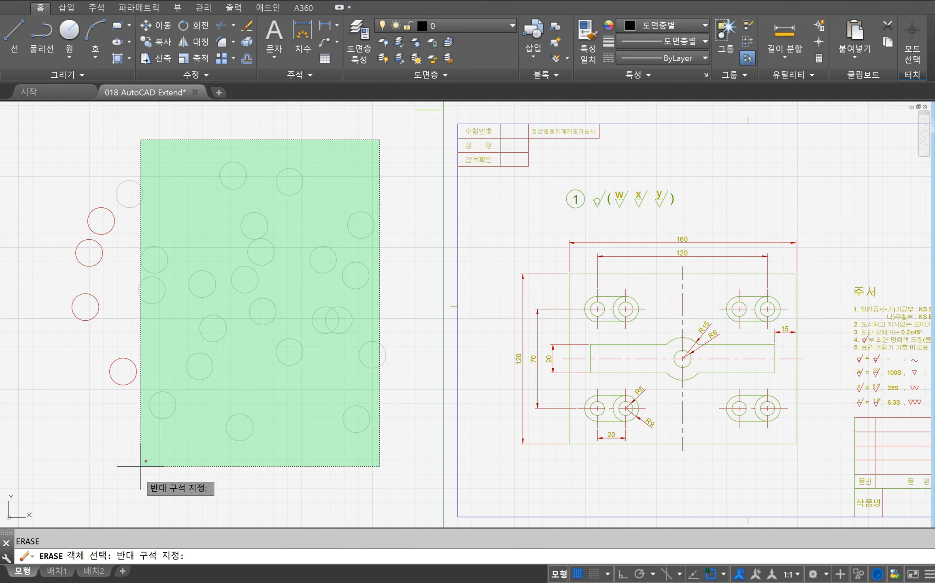
pyautogui.click(105, 500)
pyautogui.press('Return')
pyautogui.press('Return')
pyautogui.click(239, 160)
pyautogui.click(25, 292)
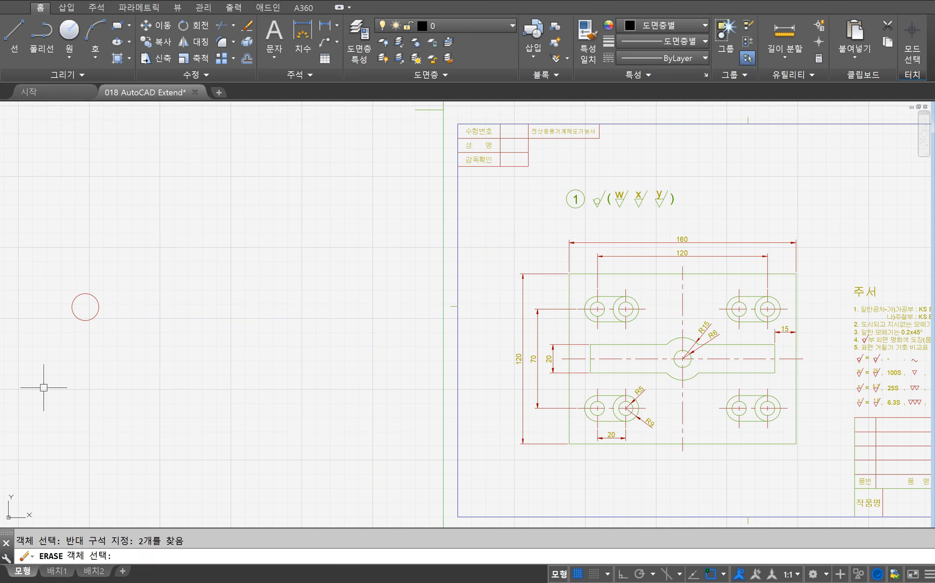
pyautogui.press('Return')
# Step: Draw a short vertical line above right of the remaining circle with Ortho mode on
pyautogui.write('l')
pyautogui.press('Return')
pyautogui.click(186, 205)
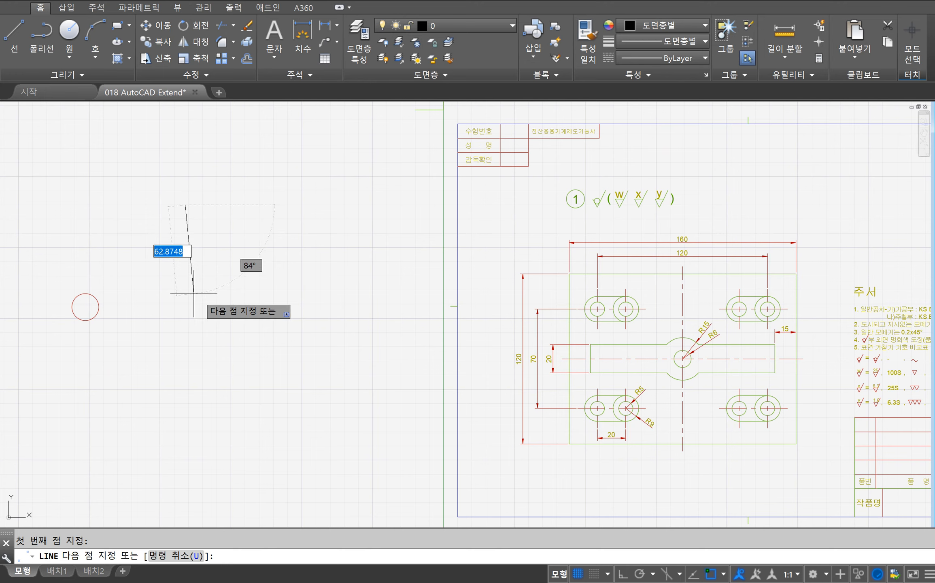
pyautogui.press('F8')
pyautogui.press('F8')
pyautogui.press('F8')
pyautogui.press('F8')
pyautogui.press('F8')
pyautogui.press('F8')
pyautogui.press('F8')
pyautogui.press('F8')
pyautogui.press('F8')
pyautogui.click(207, 249)
pyautogui.press('space')
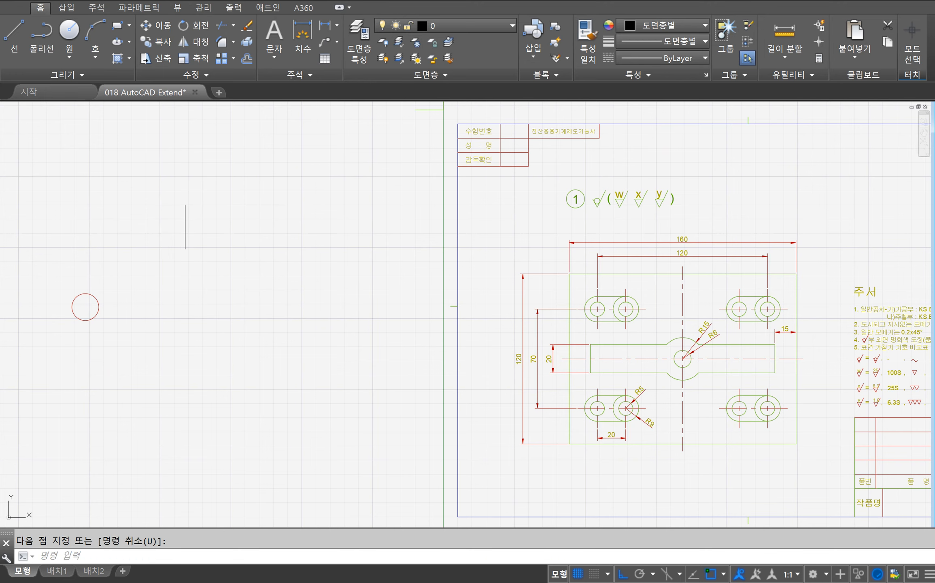
# Step: Draw a horizontal line across the short vertical line to form a cross
pyautogui.press('space')
pyautogui.click(159, 223)
pyautogui.click(221, 236)
pyautogui.press('space')
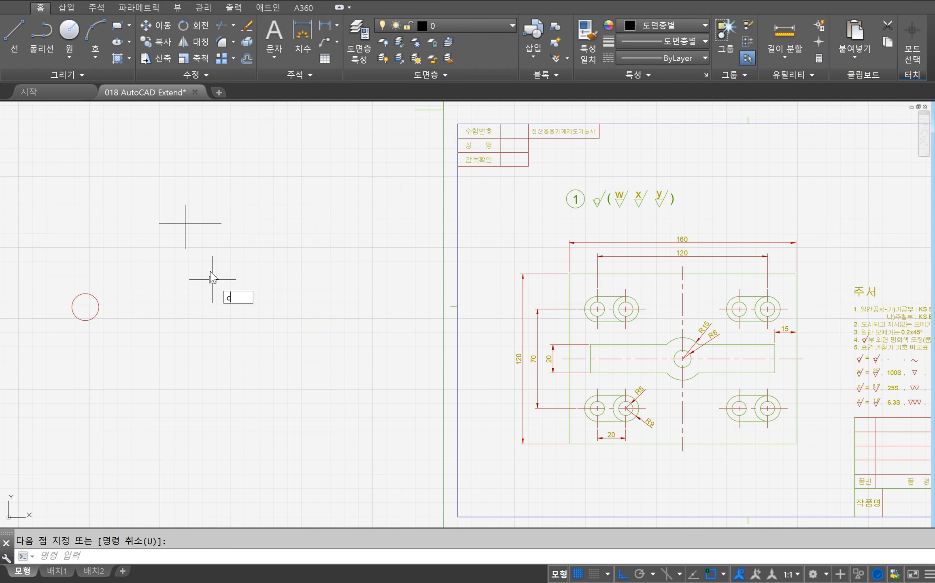
pyautogui.press('space')
pyautogui.click(215, 197)
pyautogui.press('Escape')
pyautogui.press('Escape')
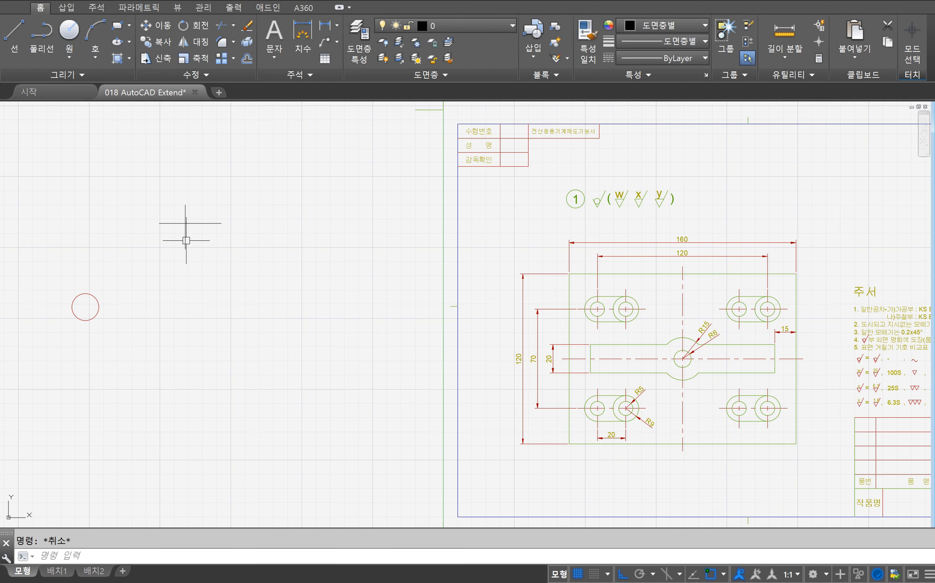
# Step: Copy the crossed lines from their intersection to four free positions below and beside the original with Ortho mode off
pyautogui.write('co')
pyautogui.press('space')
pyautogui.click(219, 199)
pyautogui.click(178, 251)
pyautogui.press('space')
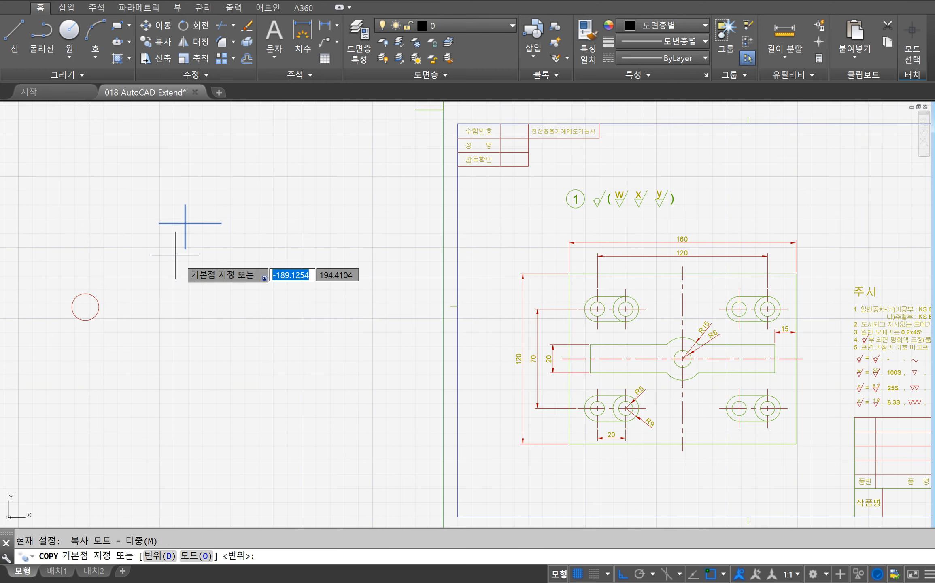
pyautogui.click(185, 223)
pyautogui.press('F8')
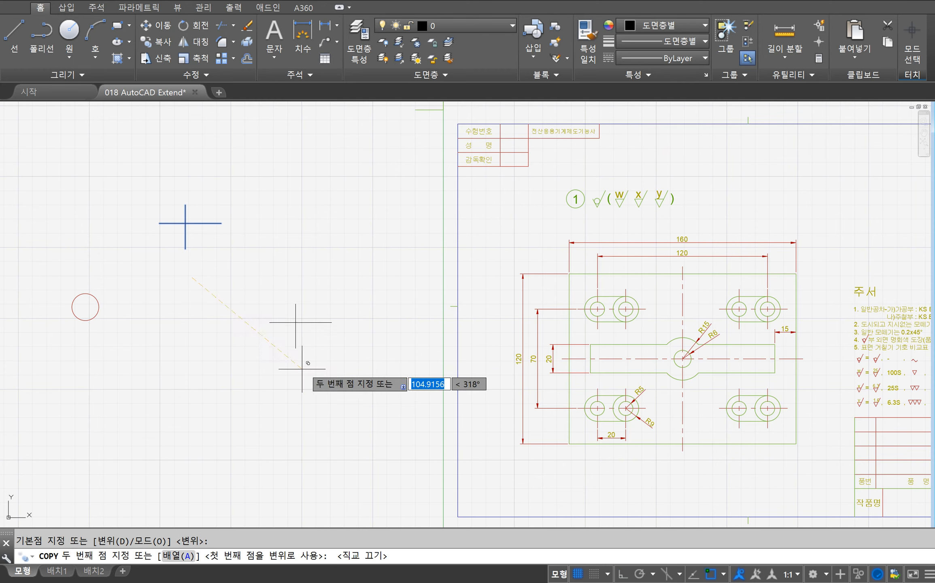
pyautogui.click(313, 312)
pyautogui.click(245, 420)
pyautogui.click(149, 443)
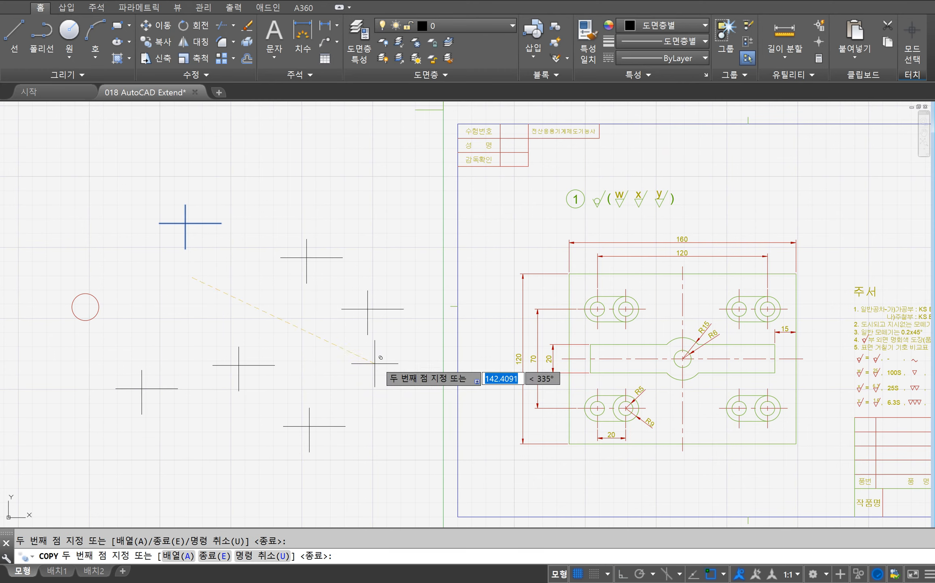
pyautogui.press('space')
# Step: Copy the circle from its centre onto the intersections of all five crosses and finish the Copy command
pyautogui.write('co')
pyautogui.press('space')
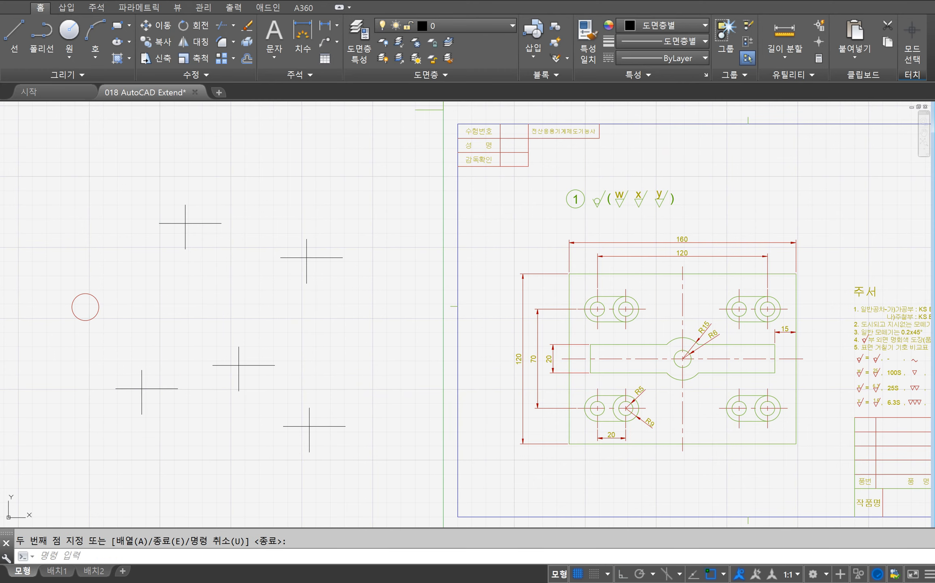
pyautogui.click(129, 293)
pyautogui.click(58, 343)
pyautogui.press('space')
pyautogui.click(85, 307)
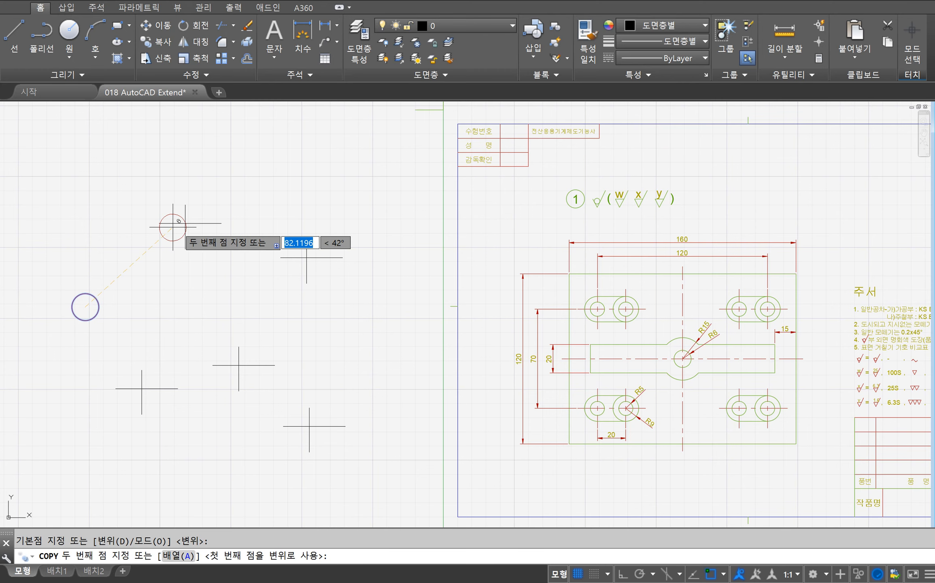
pyautogui.click(185, 223)
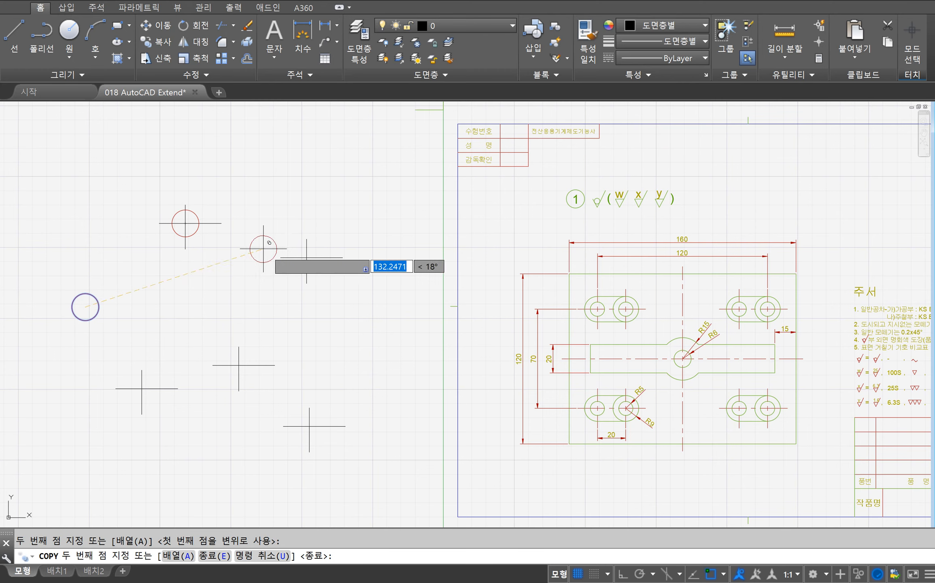
pyautogui.click(306, 257)
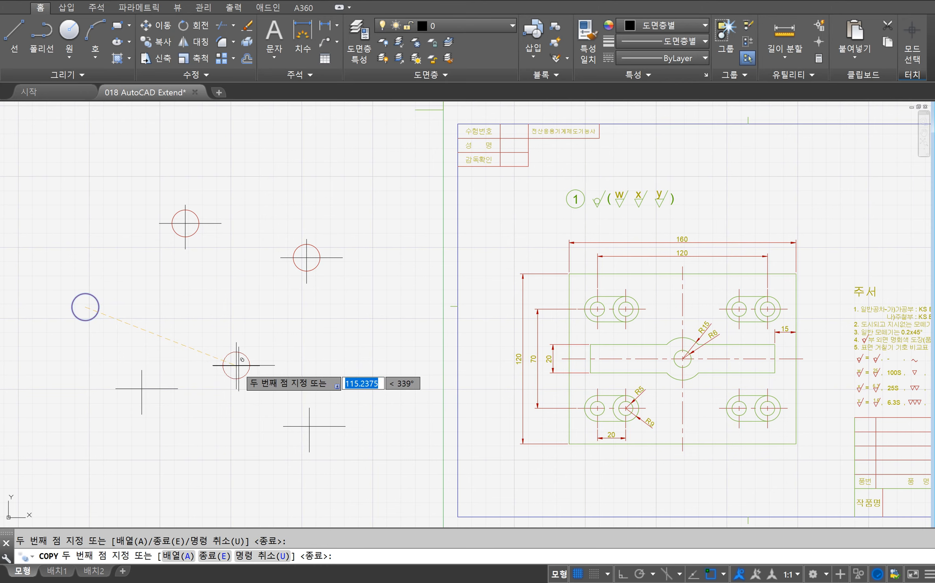
pyautogui.click(239, 366)
pyautogui.click(141, 389)
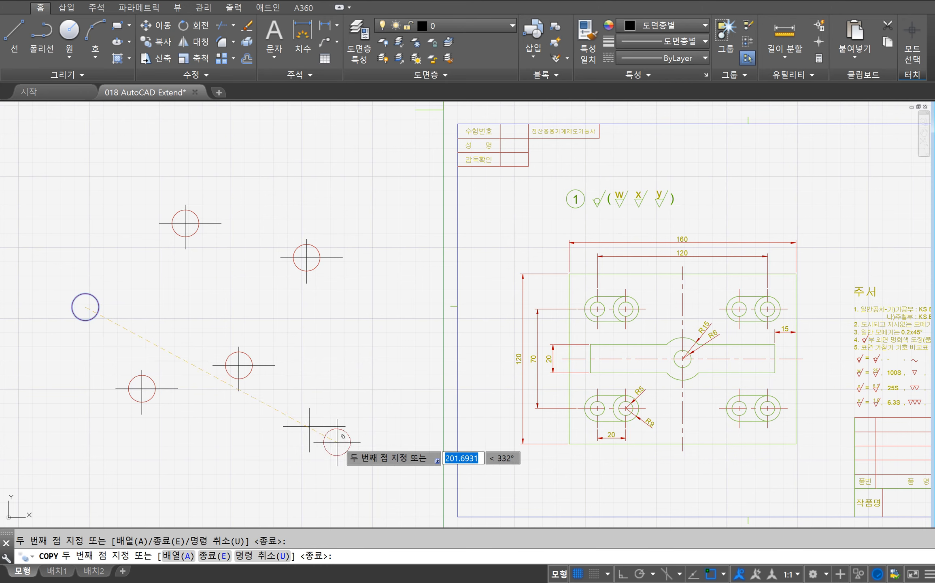
pyautogui.click(309, 426)
pyautogui.press('Return')
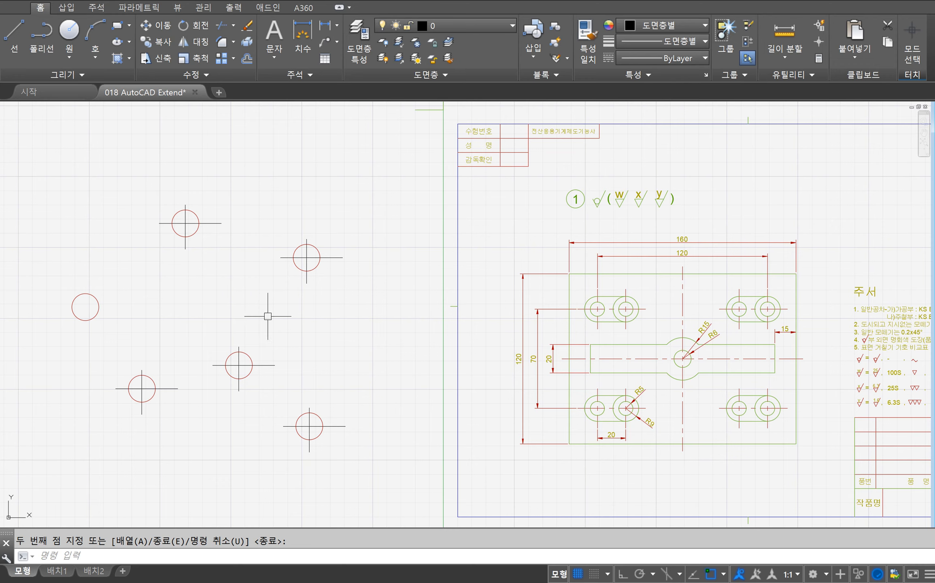
# Step: Erase all the circles and crossed lines beside the plate drawing
pyautogui.moveTo(302, 350); pyautogui.dragTo(294, 328, button='middle')
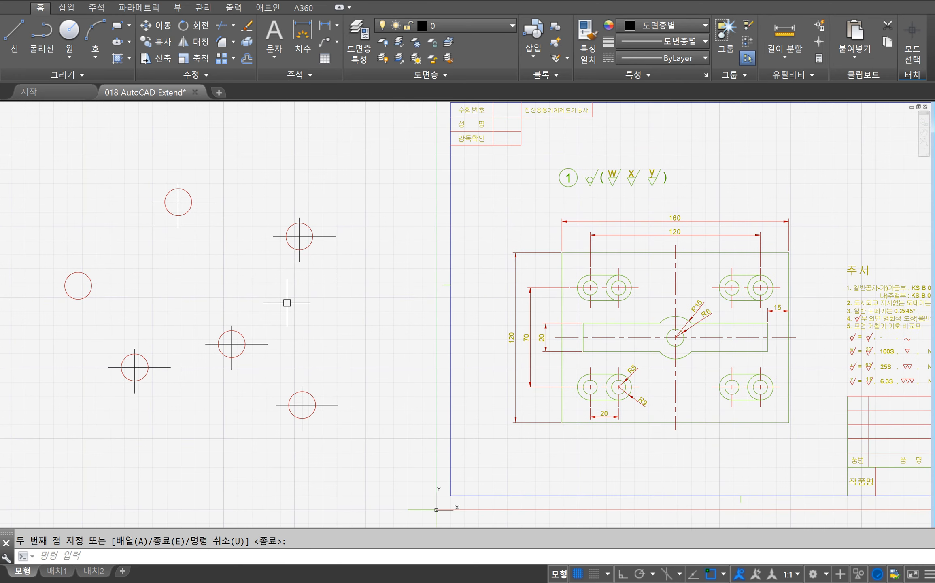
pyautogui.write('e')
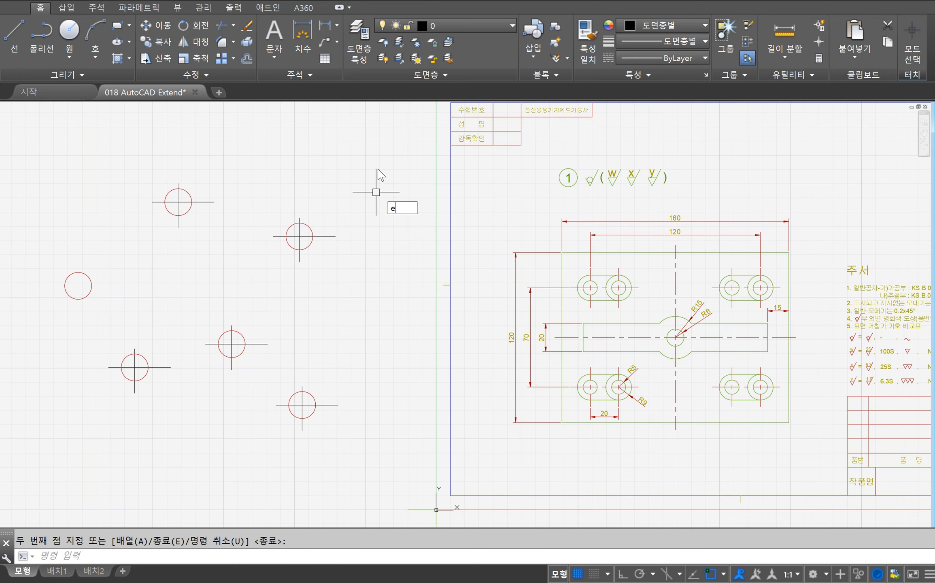
pyautogui.press('space')
pyautogui.click(389, 130)
pyautogui.click(36, 458)
pyautogui.press('space')
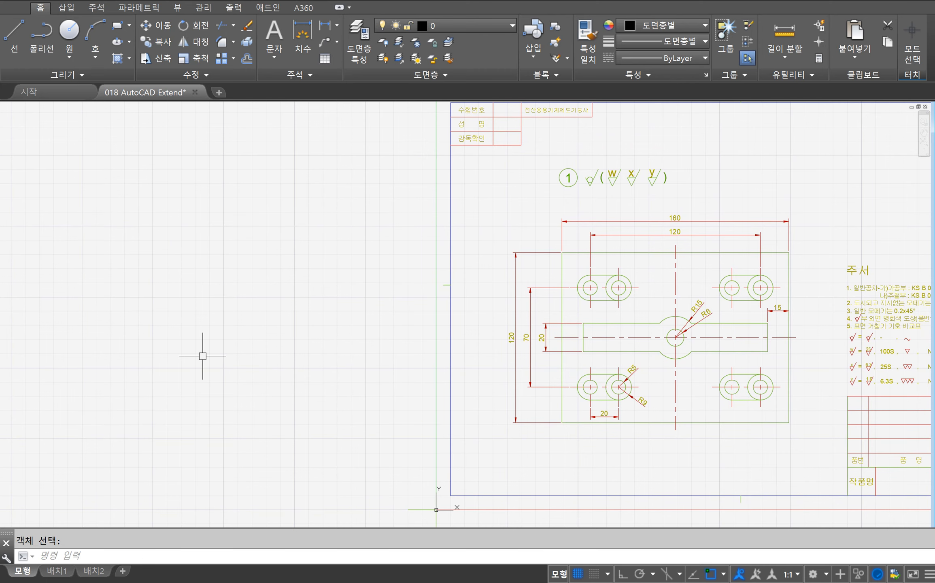
# Step: Preview the plot of the plate drawing with the A3용지 page setup, and close it without plotting
pyautogui.moveTo(294, 384); pyautogui.dragTo(48, 393, button='middle')
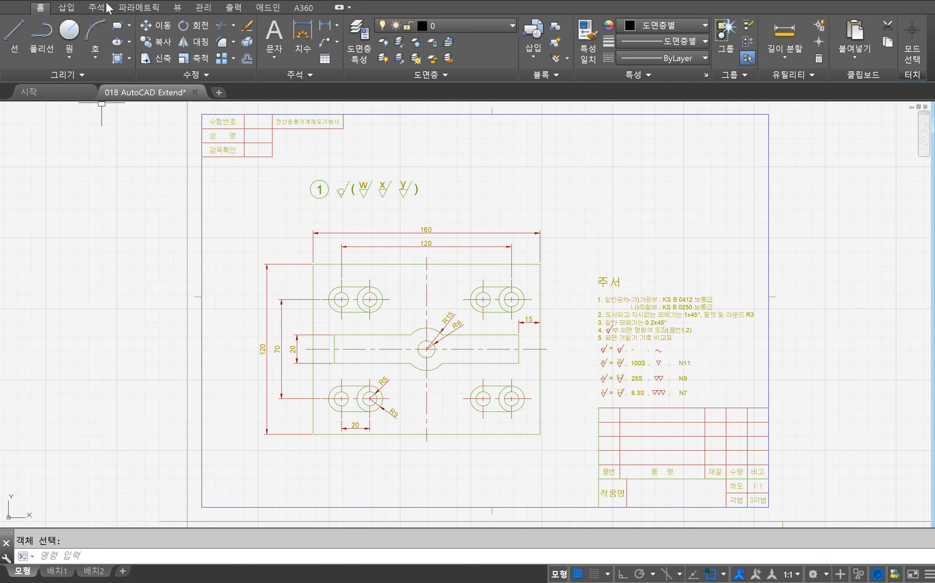
pyautogui.click(12, 3)
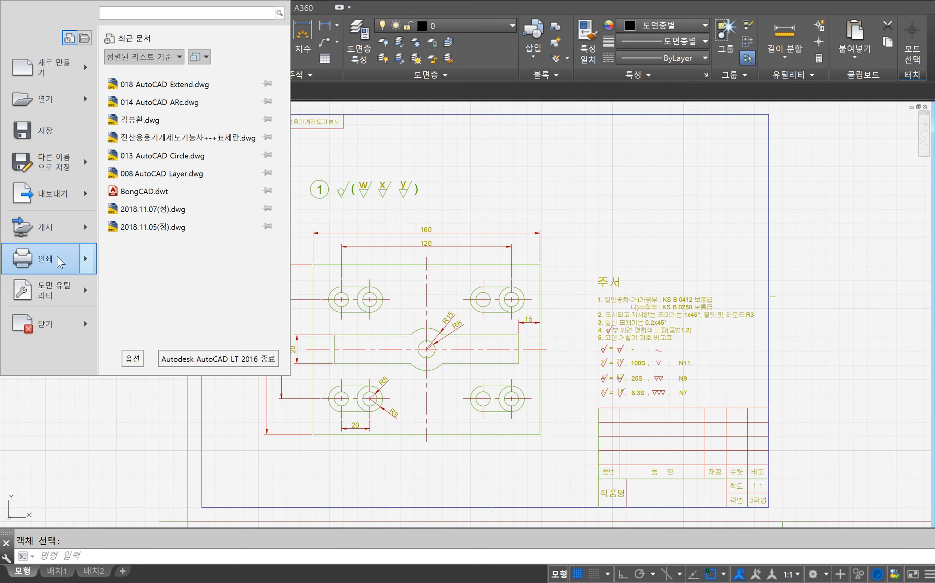
pyautogui.click(61, 259)
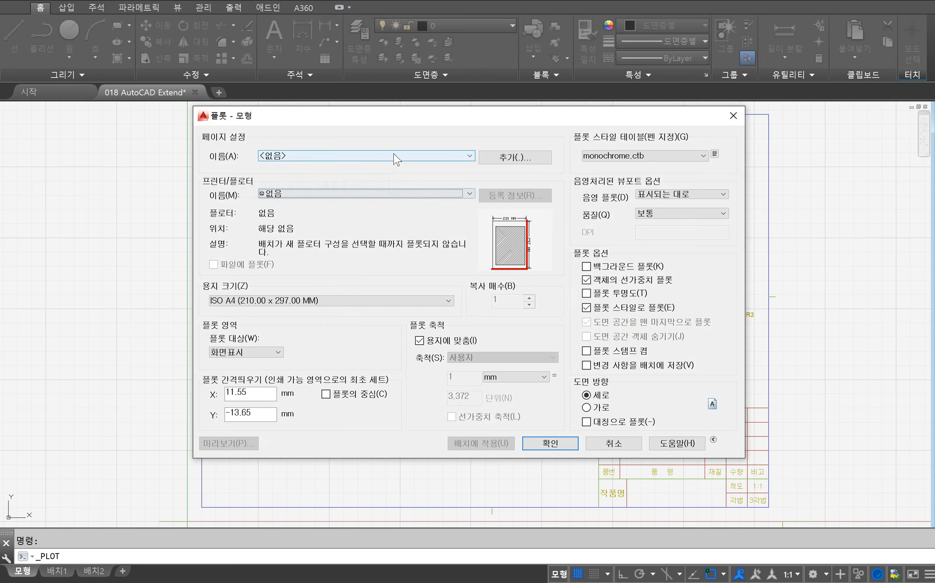
pyautogui.click(389, 162)
pyautogui.click(336, 182)
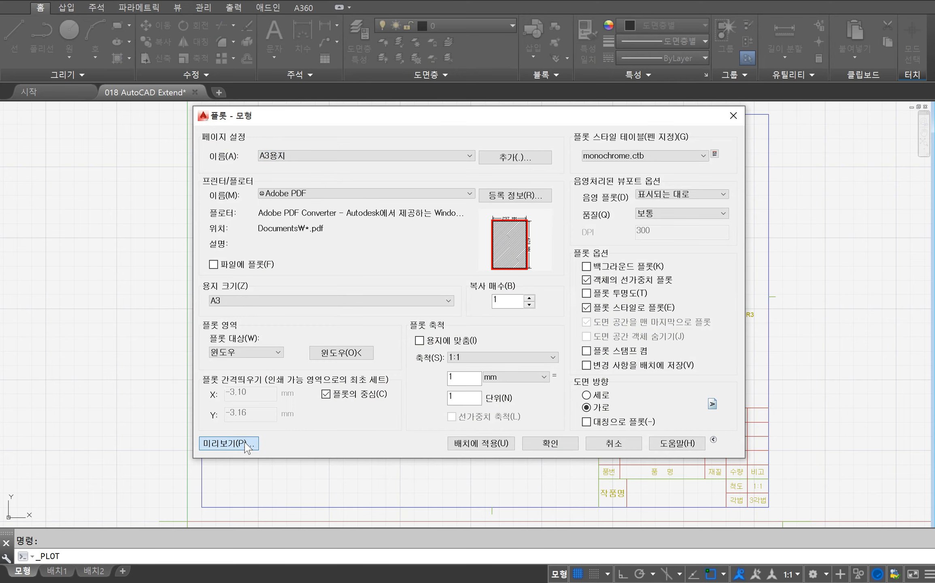
pyautogui.click(248, 443)
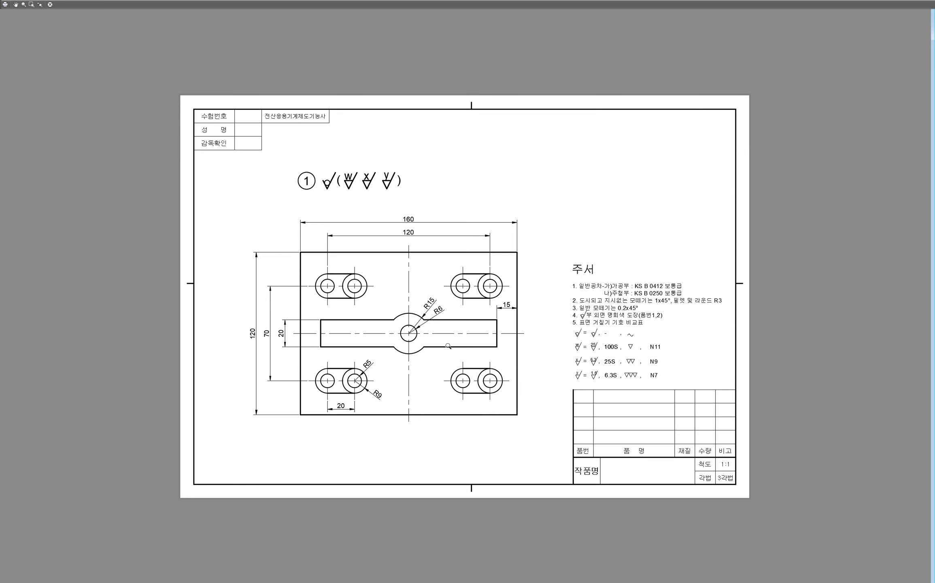
pyautogui.scroll(3, 446, 346)
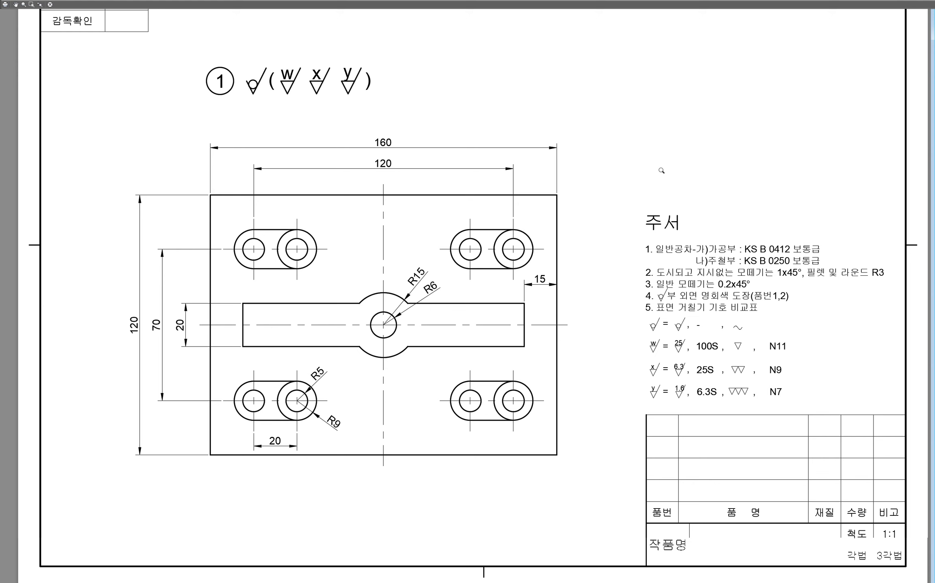
pyautogui.rightClick(618, 143)
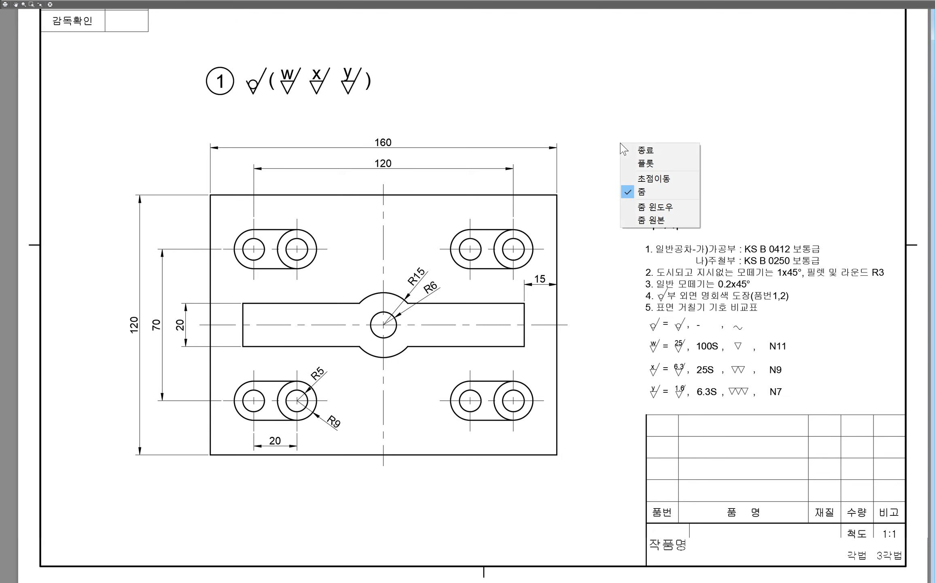
pyautogui.click(640, 150)
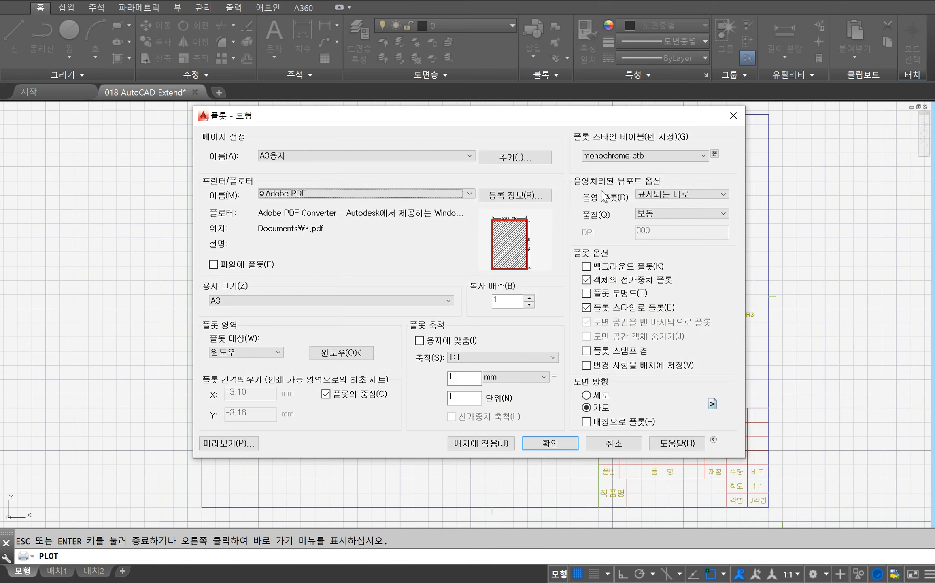
pyautogui.press('Escape')
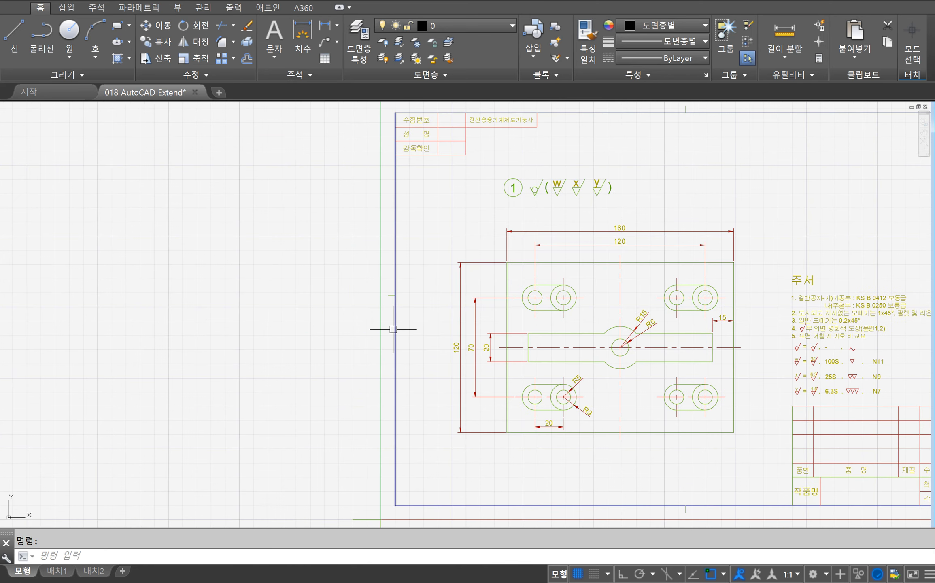
# Step: Draw a long, nearly horizontal line across the empty area beside the plate drawing with Ortho mode off
pyautogui.moveTo(187, 335); pyautogui.dragTo(241, 336, button='middle')
pyautogui.write('l')
pyautogui.press('Return')
pyautogui.click(59, 329)
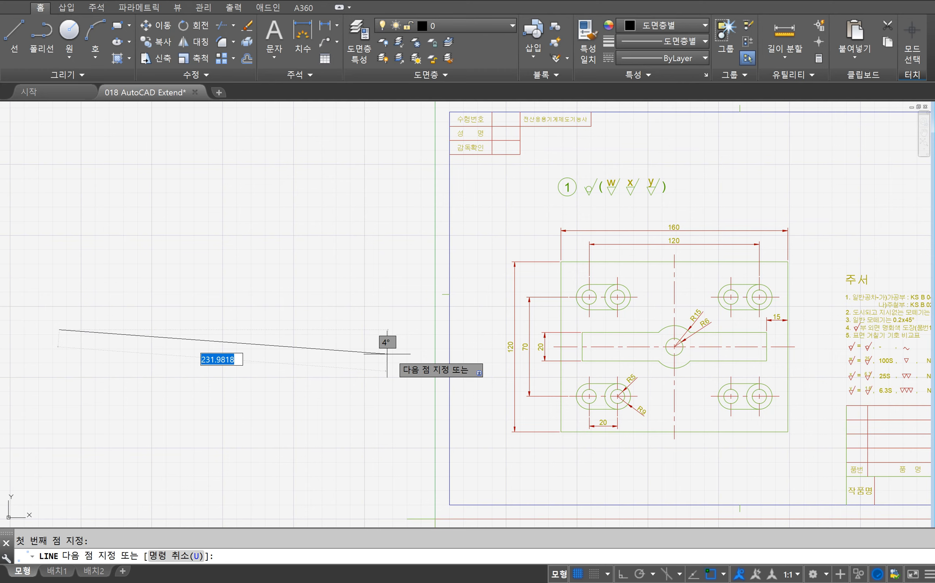
pyautogui.press('alt')
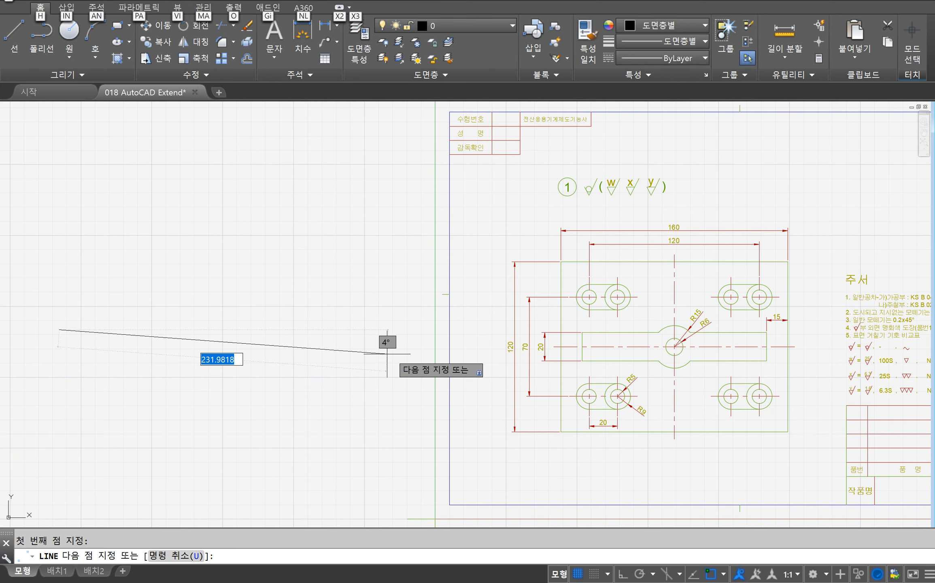
pyautogui.press('F8')
pyautogui.press('F8')
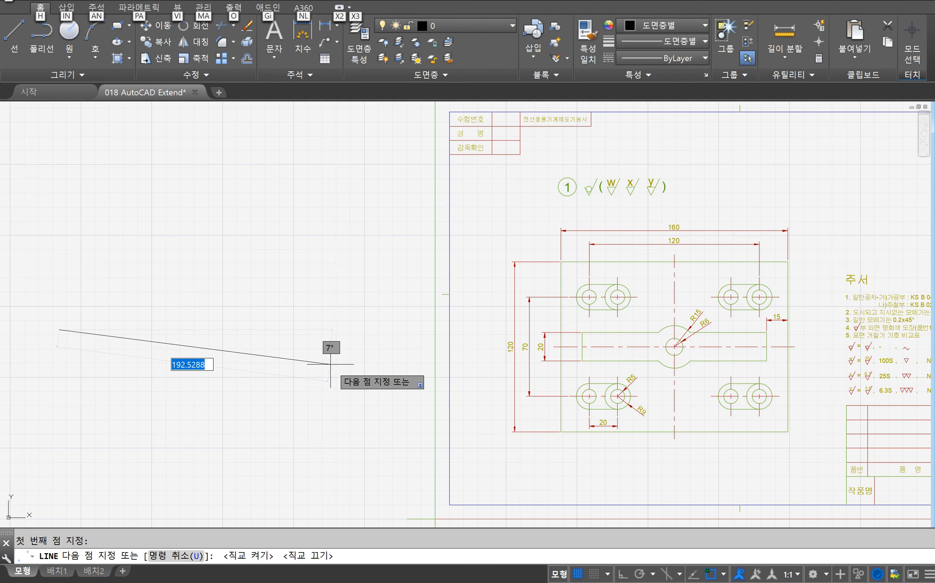
pyautogui.click(410, 327)
pyautogui.press('Return')
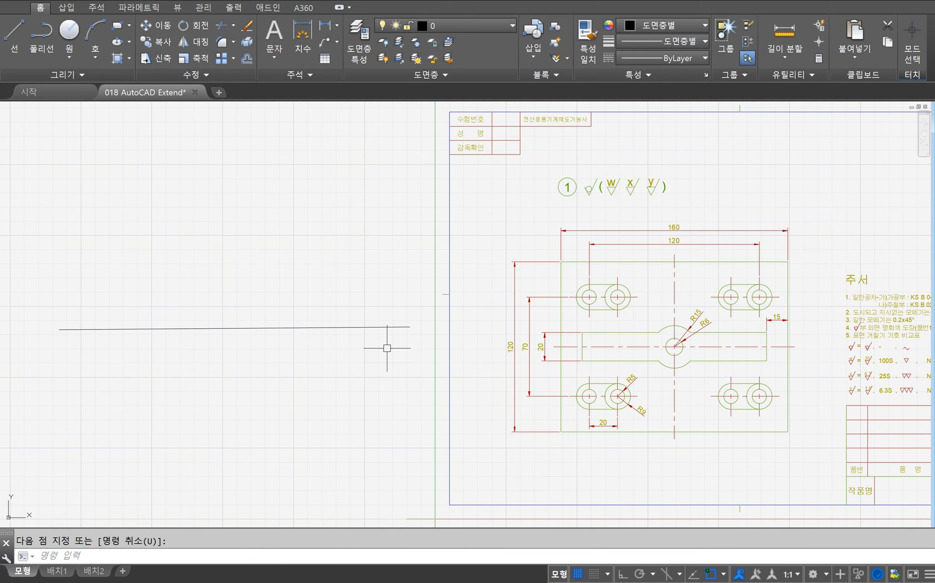
# Step: Draw a long vertical line through the middle of the nearly horizontal line with Ortho mode on
pyautogui.press('Return')
pyautogui.click(224, 173)
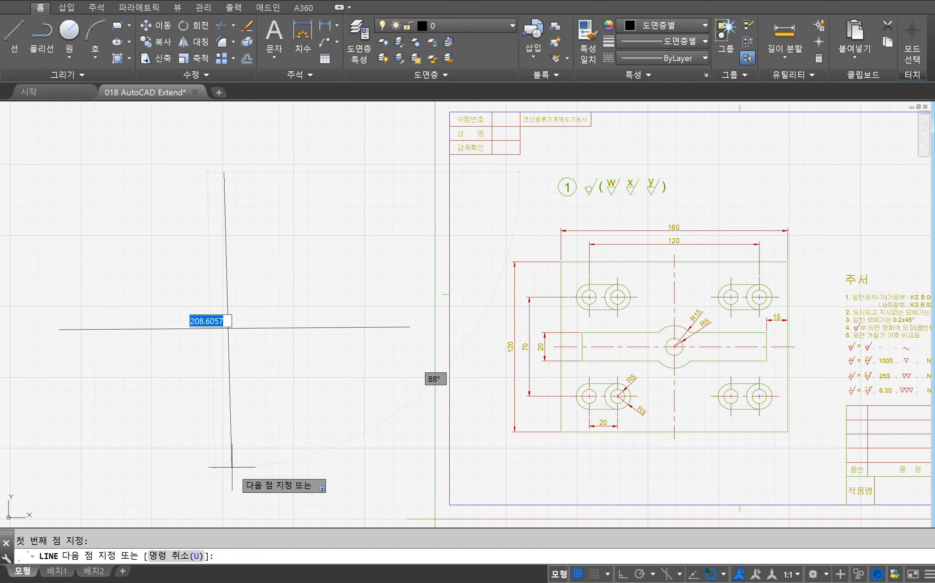
pyautogui.press('F8')
pyautogui.press('F8')
pyautogui.press('F8')
pyautogui.press('F8')
pyautogui.press('F8')
pyautogui.press('F8')
pyautogui.press('F8')
pyautogui.press('F8')
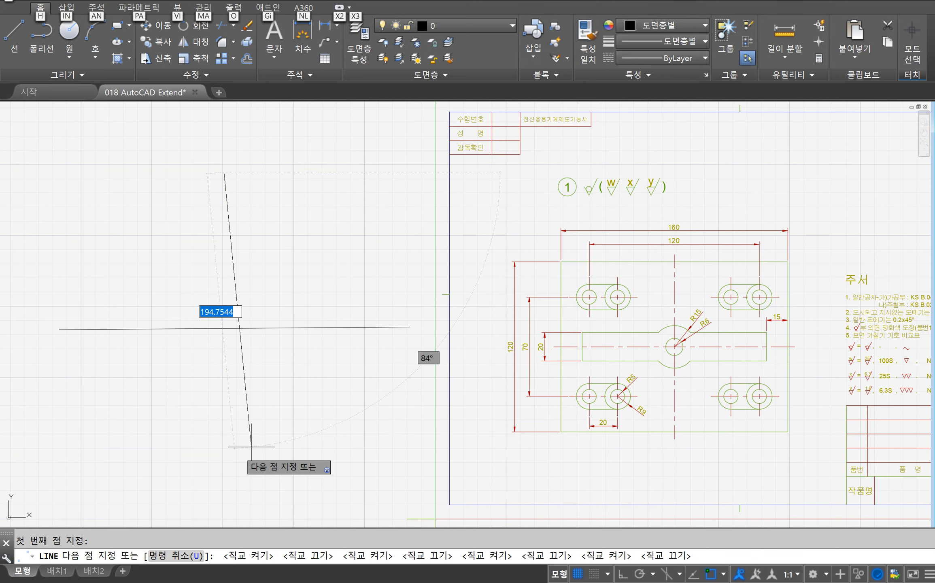
pyautogui.press('F8')
pyautogui.click(223, 457)
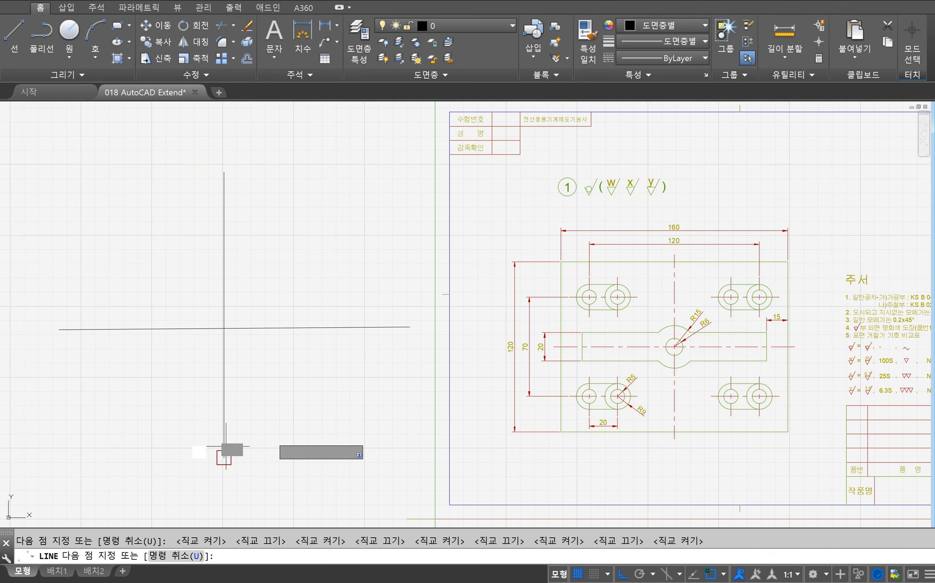
pyautogui.press('Return')
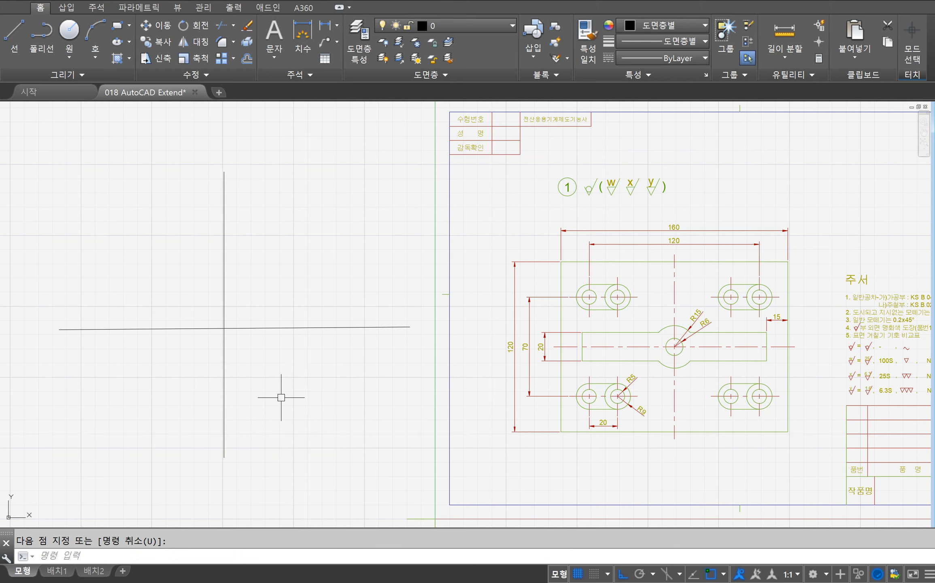
# Step: Offset the vertical line by 80 to both sides
pyautogui.write('offset')
pyautogui.press('Return')
pyautogui.write('80')
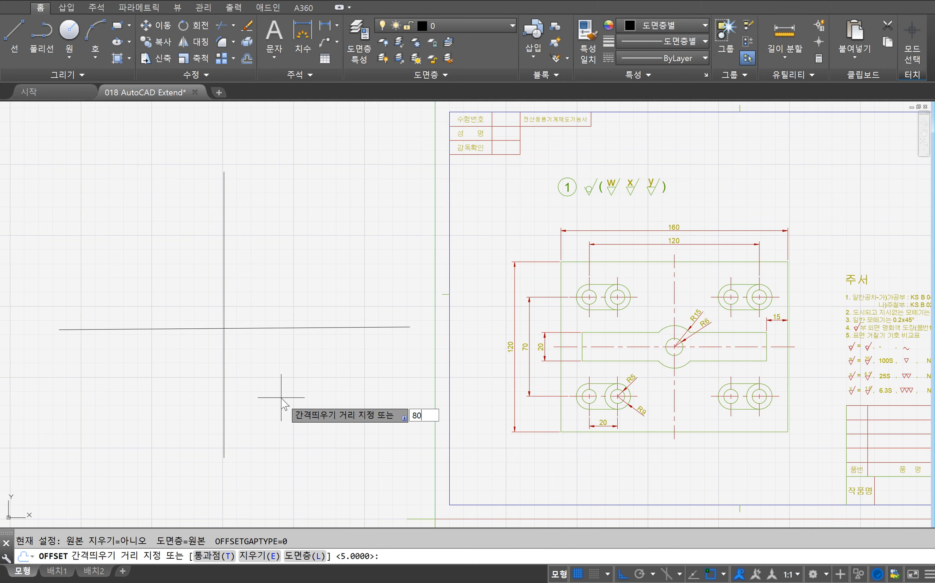
pyautogui.press('Return')
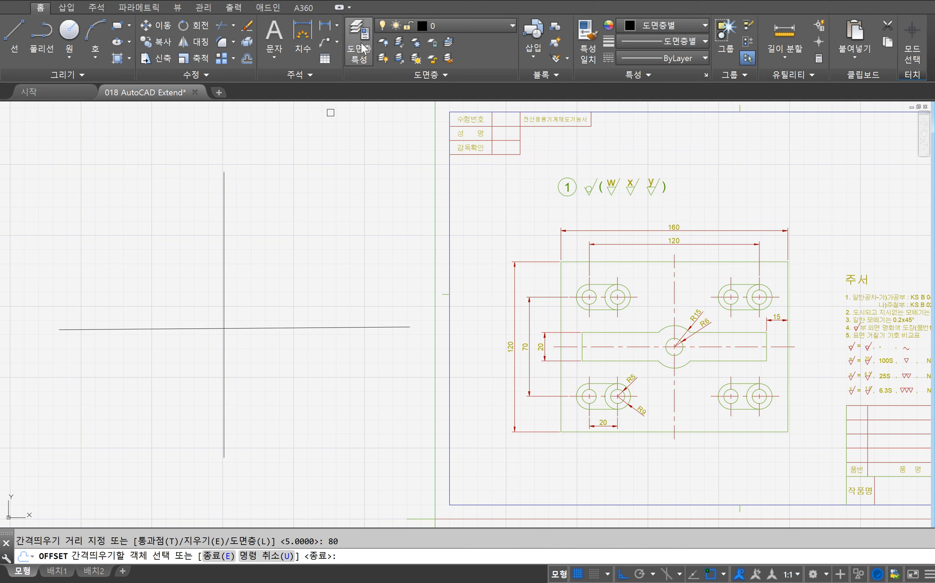
pyautogui.click(223, 209)
pyautogui.click(230, 211)
pyautogui.click(223, 210)
pyautogui.click(167, 205)
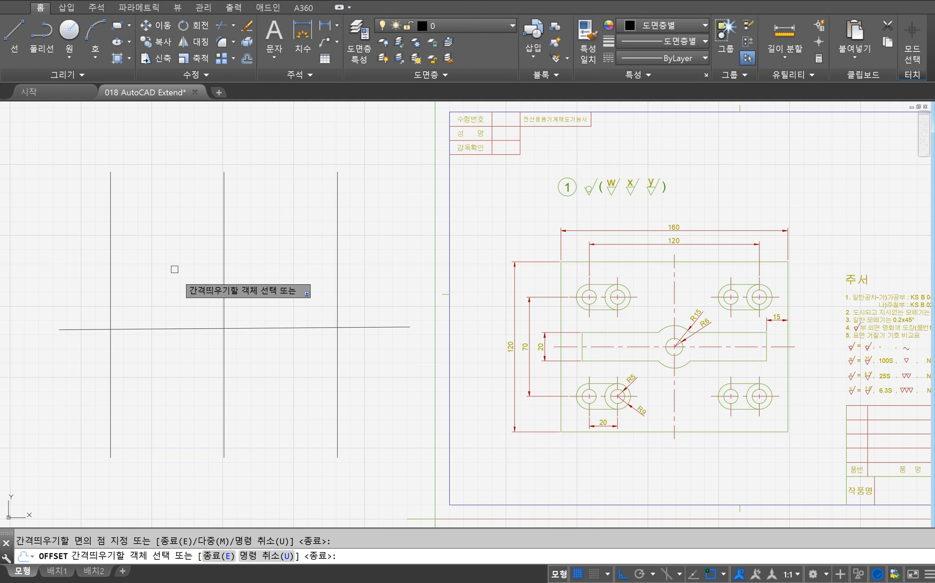
pyautogui.press('Return')
# Step: Offset the nearly horizontal line by 60 both above and below
pyautogui.press('Return')
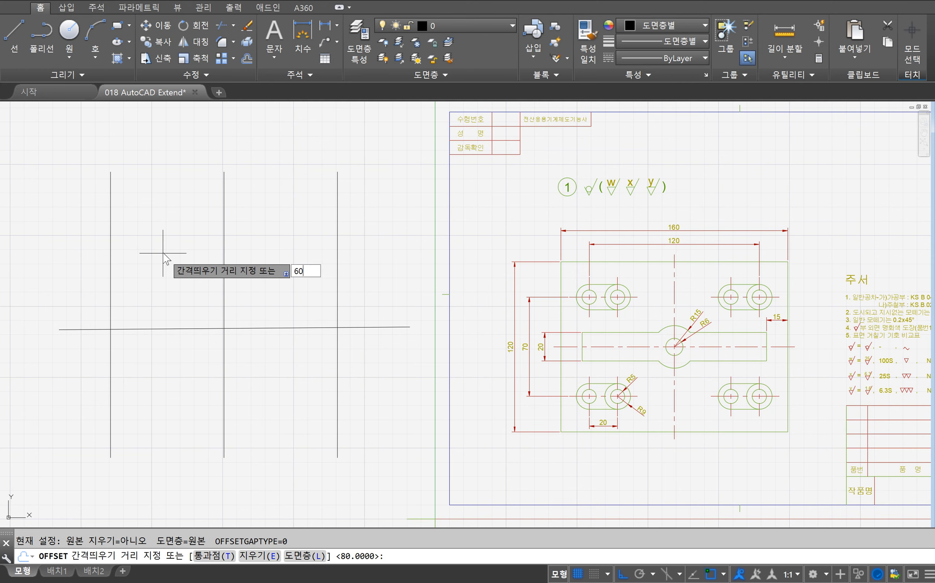
pyautogui.write('60')
pyautogui.press('Return')
pyautogui.click(161, 329)
pyautogui.click(157, 293)
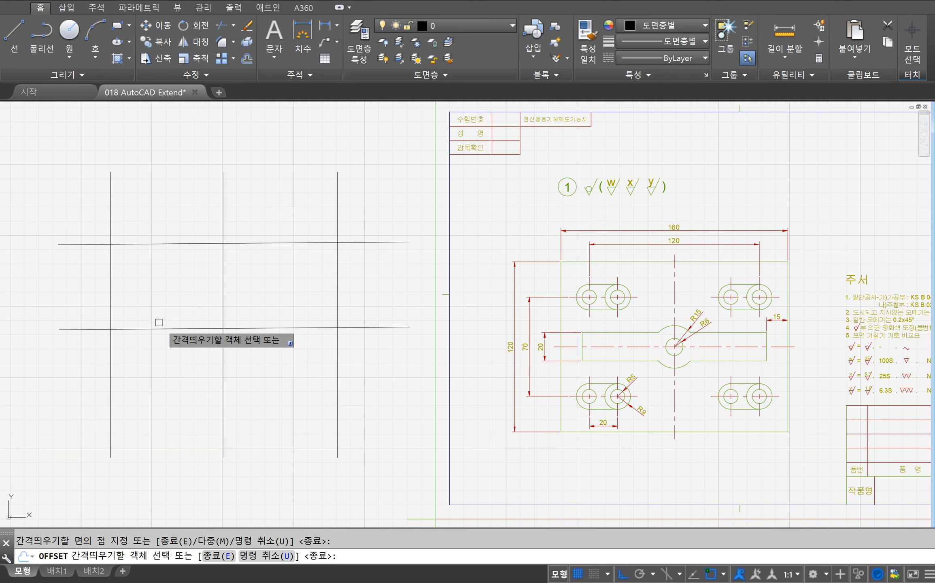
pyautogui.click(158, 328)
pyautogui.click(193, 424)
pyautogui.press('Return')
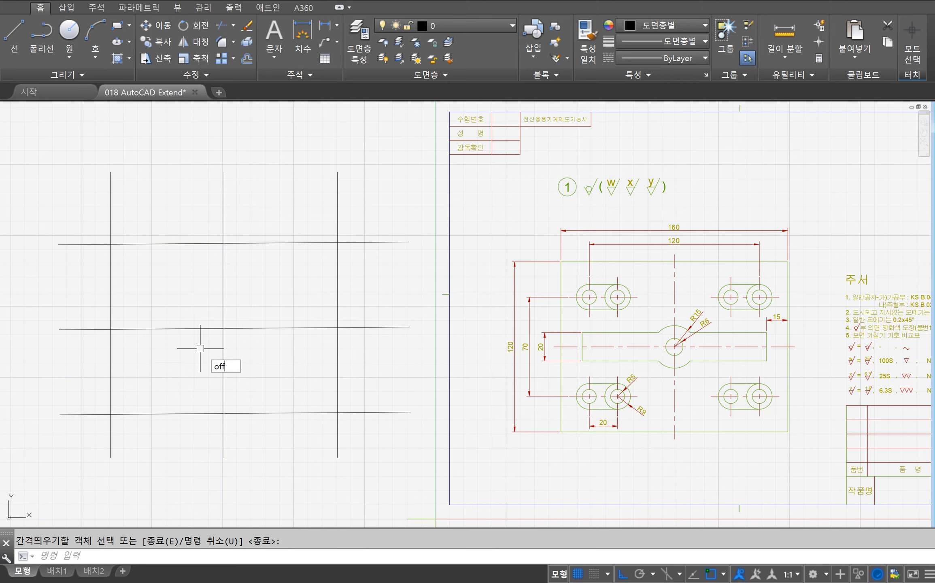
# Step: Offset the middle vertical line by 60 to the left
pyautogui.press('Return')
pyautogui.write('60')
pyautogui.press('Return')
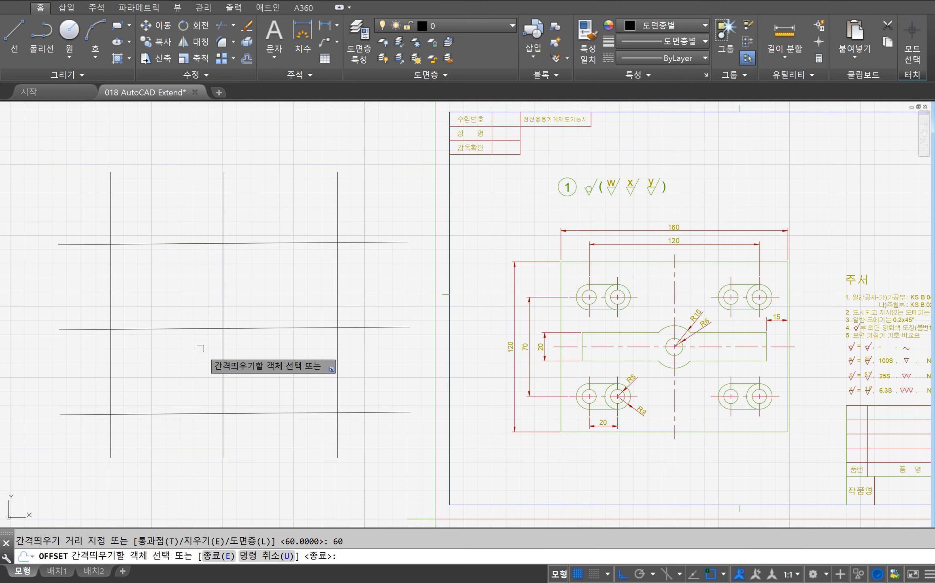
pyautogui.click(224, 368)
pyautogui.click(139, 369)
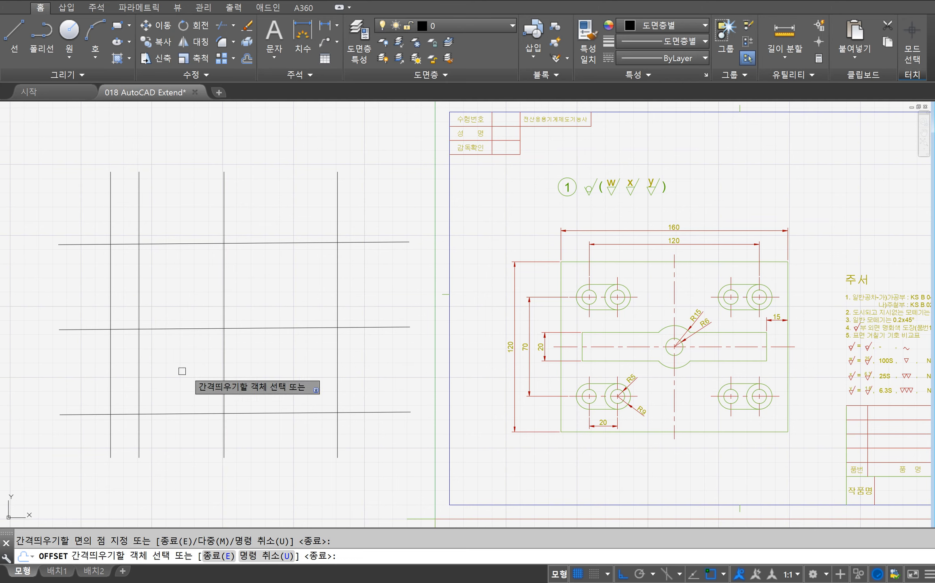
pyautogui.press('Return')
pyautogui.press('Return')
pyautogui.write('2')
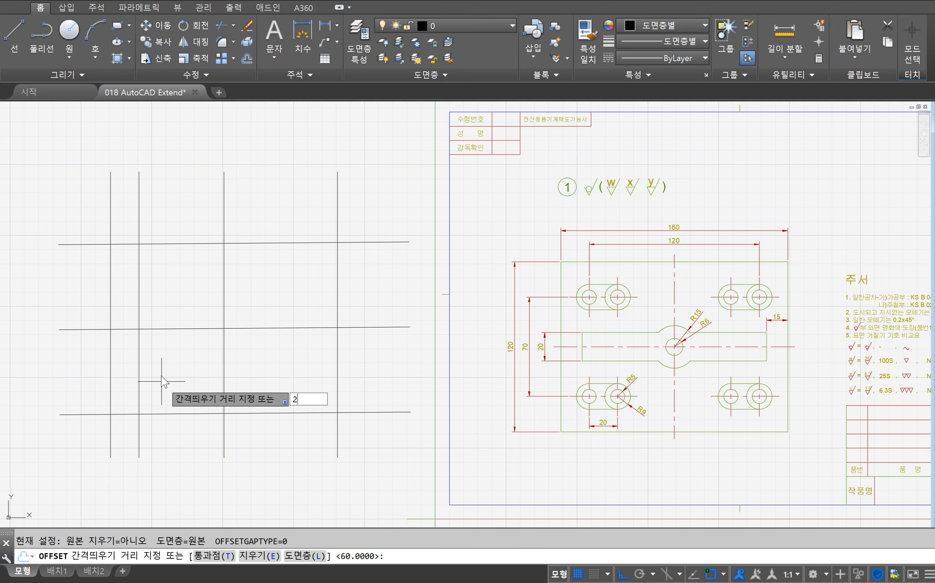
pyautogui.write('0')
pyautogui.press('Return')
pyautogui.press('Escape')
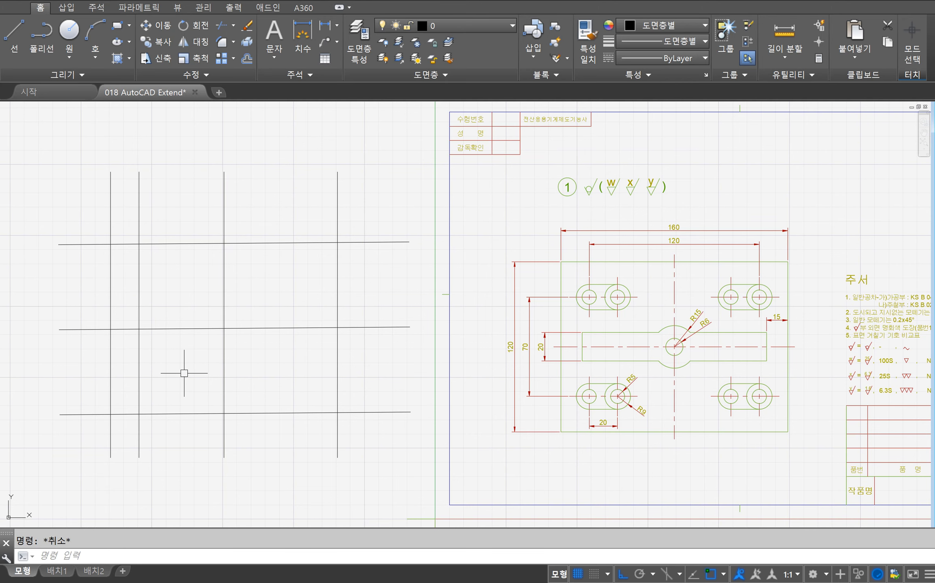
# Step: Offset the middle nearly horizontal line by 35 downward
pyautogui.write('offset')
pyautogui.press('Return')
pyautogui.write('35')
pyautogui.press('Return')
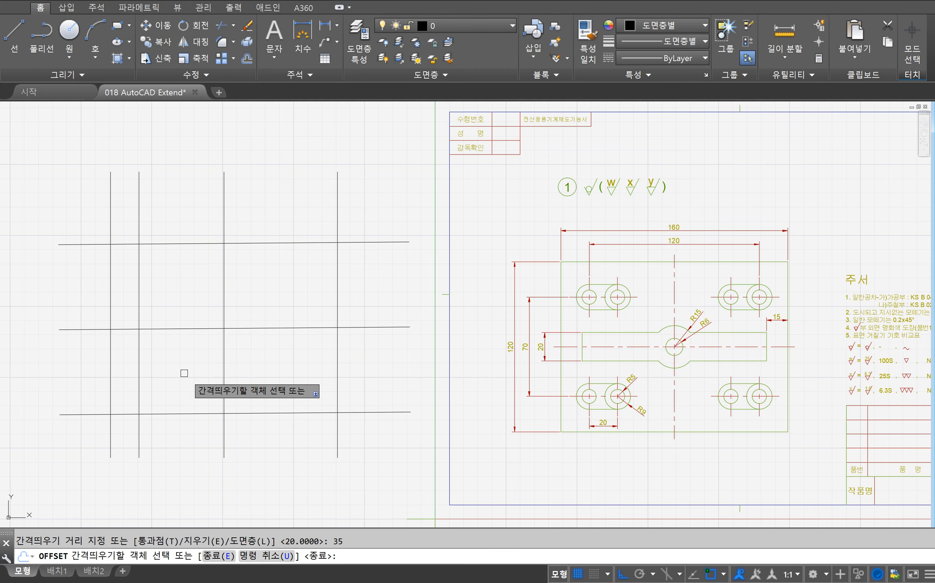
pyautogui.click(198, 327)
pyautogui.click(183, 398)
pyautogui.press('Return')
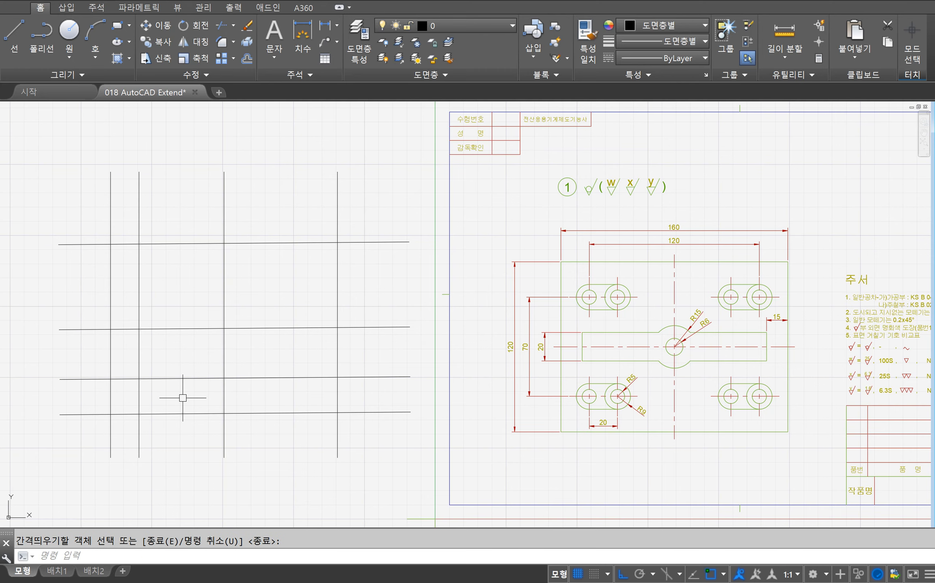
# Step: Draw two concentric circles of radius 5 and 9 at the intersection of the 60 and 35 offset lines
pyautogui.write('c')
pyautogui.press('Return')
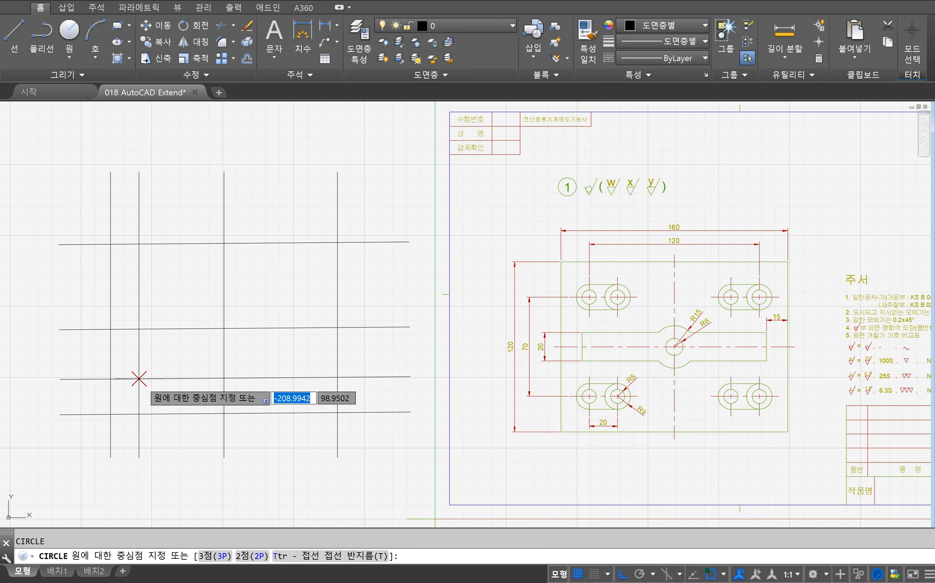
pyautogui.click(139, 379)
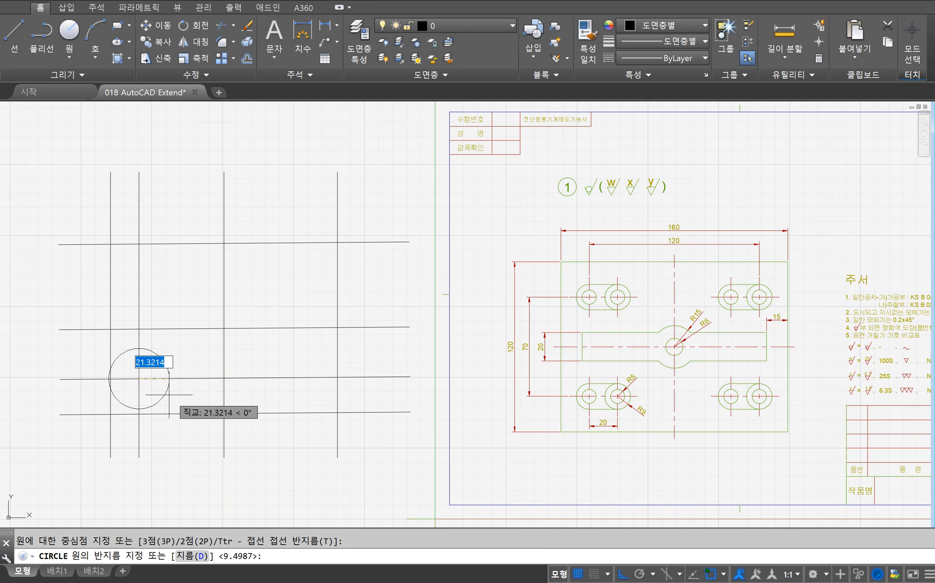
pyautogui.write('5')
pyautogui.press('Return')
pyautogui.press('Return')
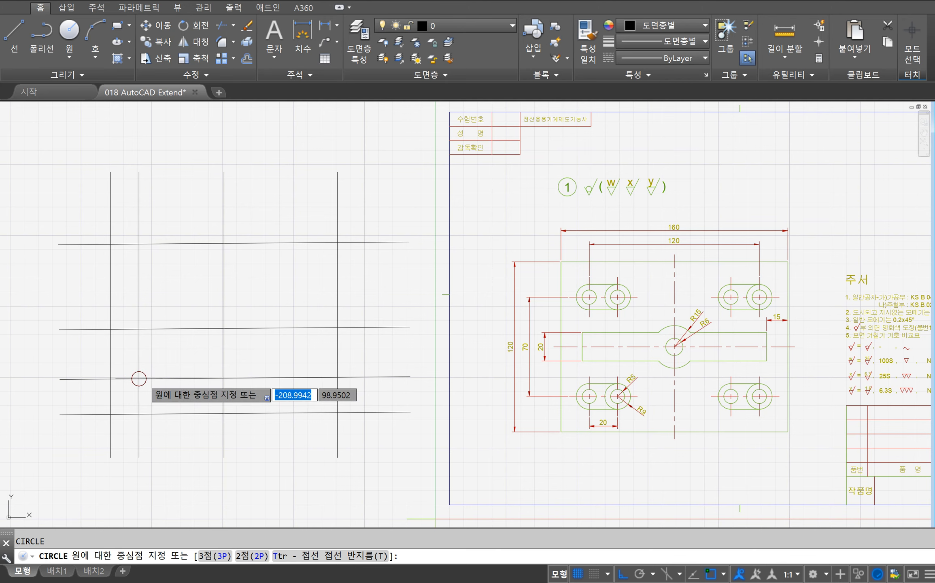
pyautogui.click(139, 379)
pyautogui.write('9')
pyautogui.press('Return')
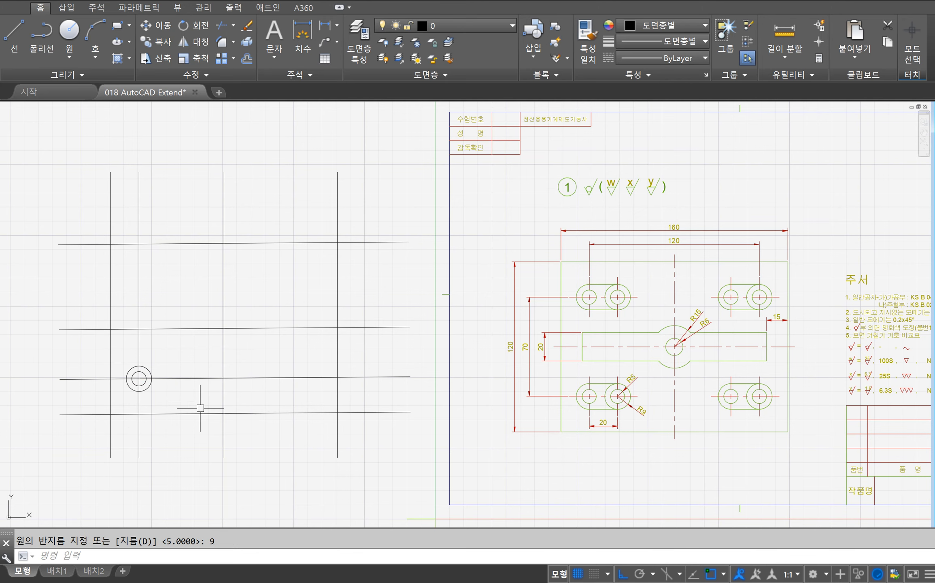
# Step: Offset the radius 9 circle outward by 5 as a trimming boundary
pyautogui.write('OFFSET')
pyautogui.press('Return')
pyautogui.write('5')
pyautogui.press('Return')
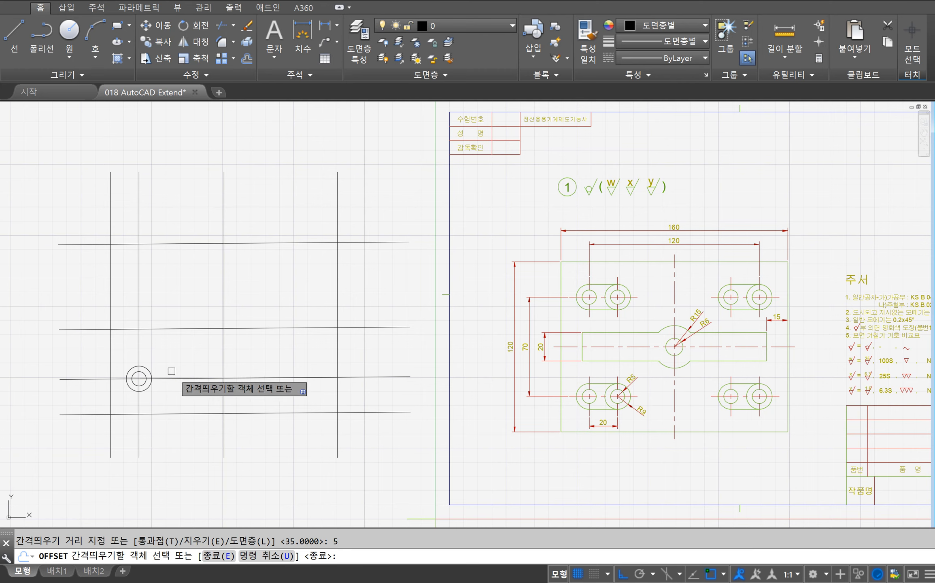
pyautogui.click(148, 369)
pyautogui.click(182, 357)
pyautogui.press('Return')
# Step: Trim the vertical line's two ends and the horizontal line's left end outside the boundary circle, and delete that circle
pyautogui.write('tri')
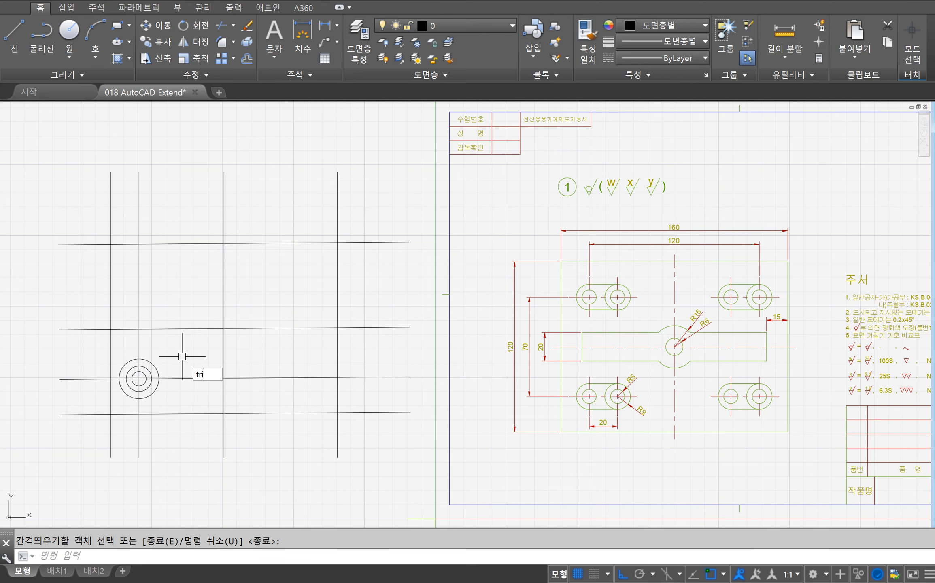
pyautogui.write('m')
pyautogui.press('Return')
pyautogui.click(151, 364)
pyautogui.press('Return')
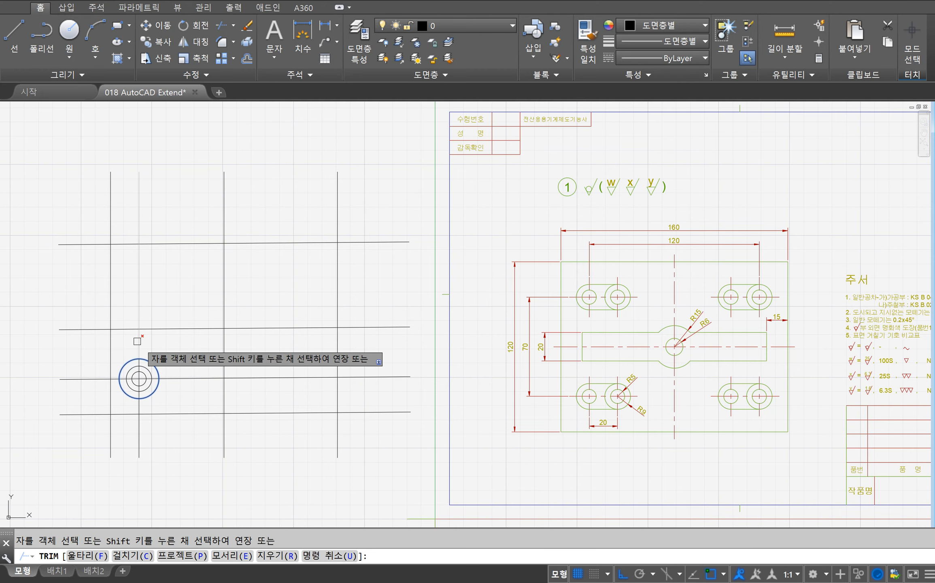
pyautogui.click(138, 340)
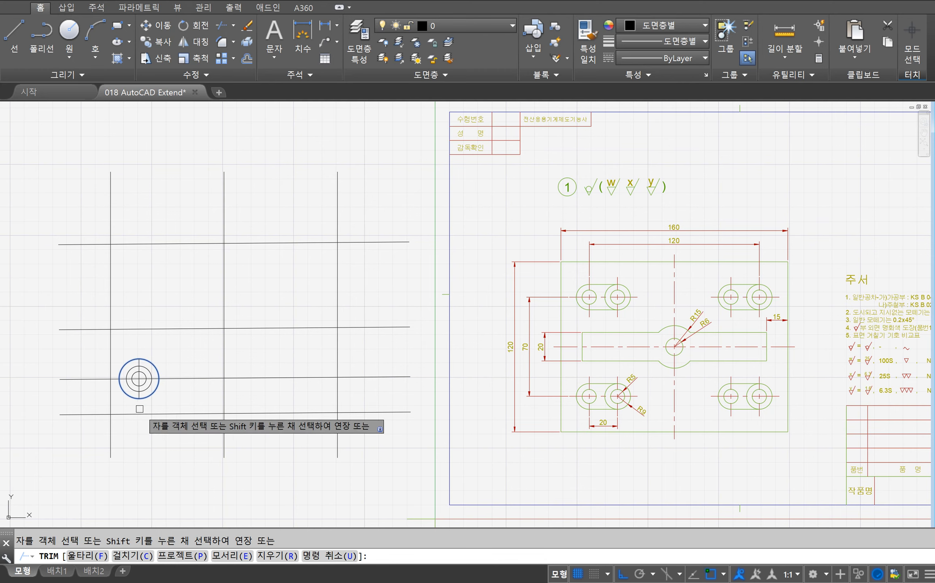
pyautogui.click(92, 378)
pyautogui.press('Return')
pyautogui.click(158, 391)
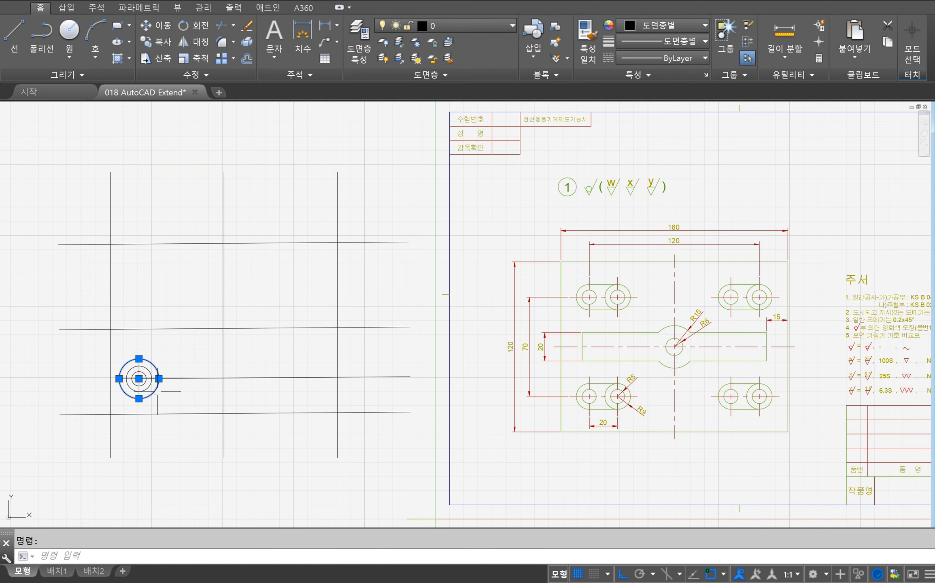
pyautogui.press('Delete')
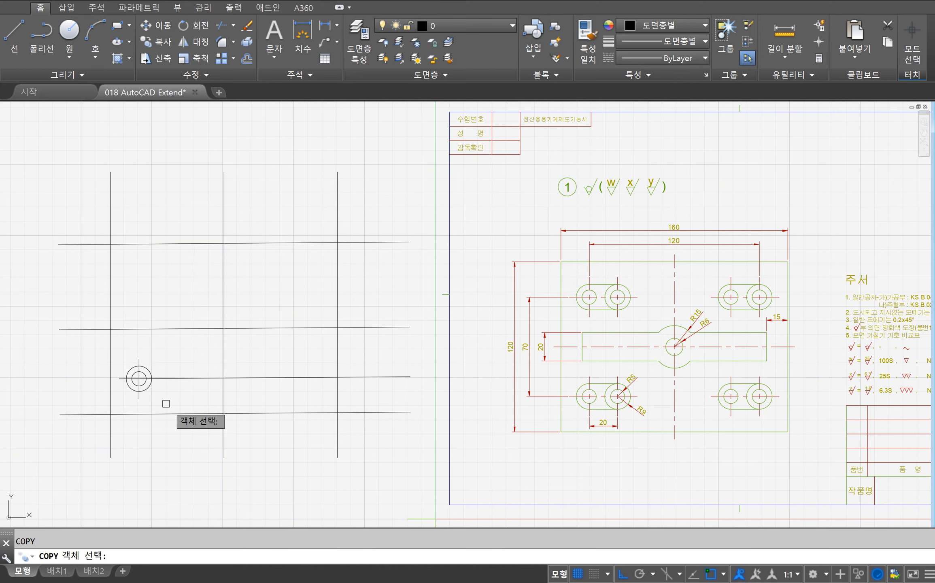
# Step: Copy the two concentric circles 20 to the right from their centre
pyautogui.click(139, 379)
pyautogui.press('Return')
pyautogui.click(139, 379)
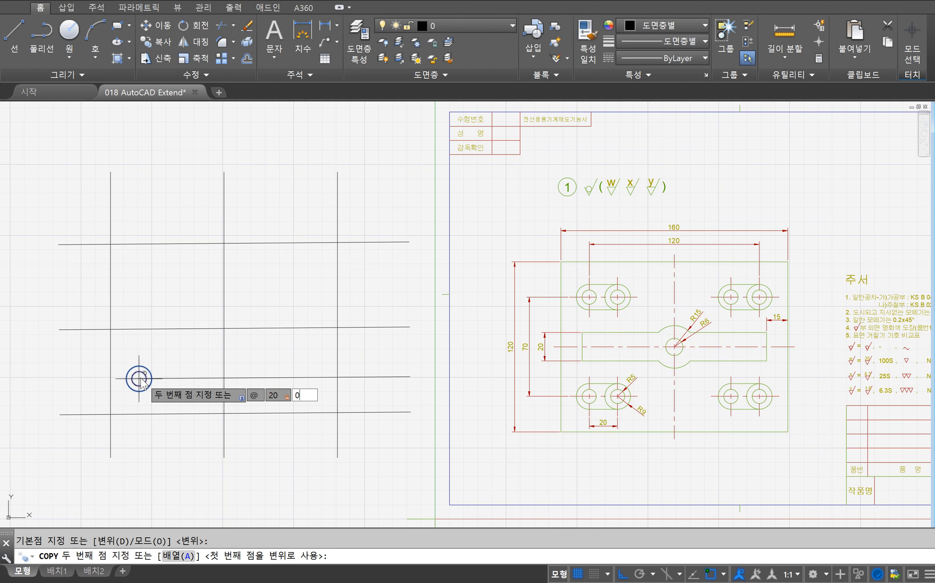
pyautogui.press('Return')
pyautogui.press('Escape')
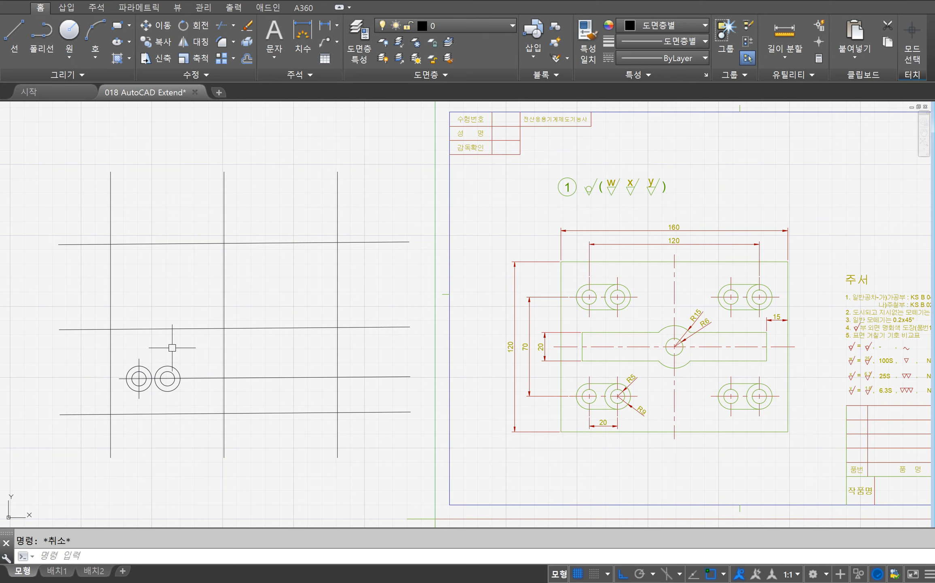
# Step: Copy the short vertical centre line 20 to the right, onto the centre of the copied circles
pyautogui.press('BackSpace')
pyautogui.press('Return')
pyautogui.press('Escape')
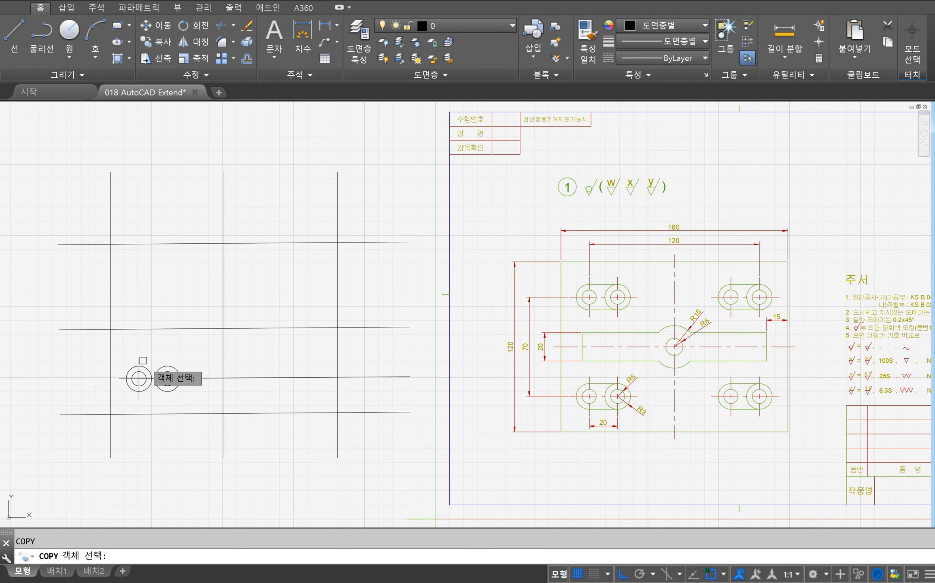
pyautogui.press('Return')
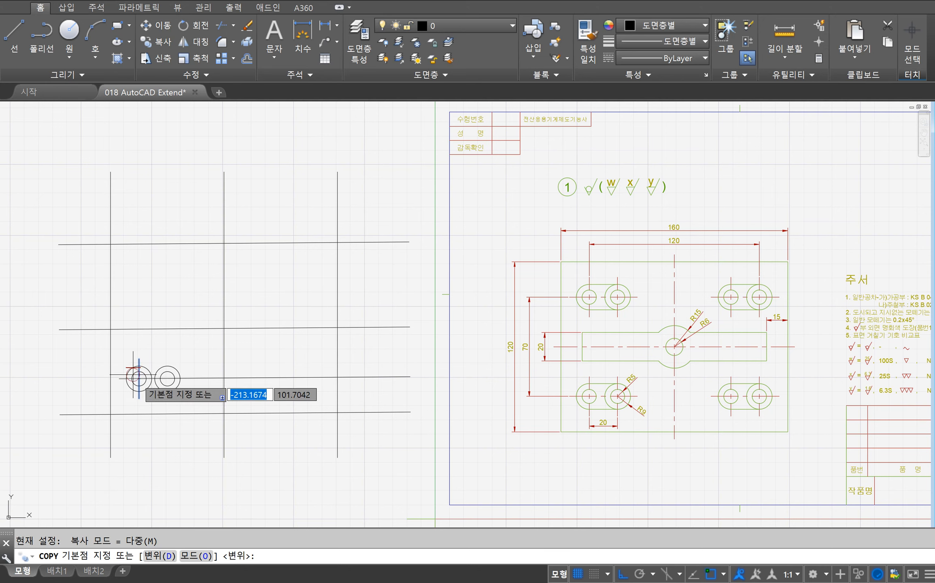
pyautogui.click(139, 379)
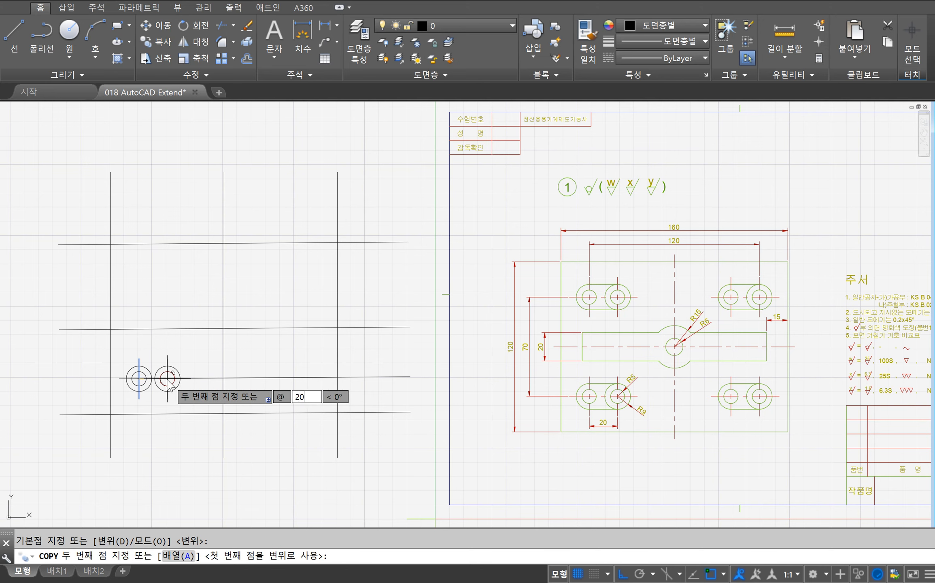
pyautogui.press('Return')
pyautogui.press('Escape')
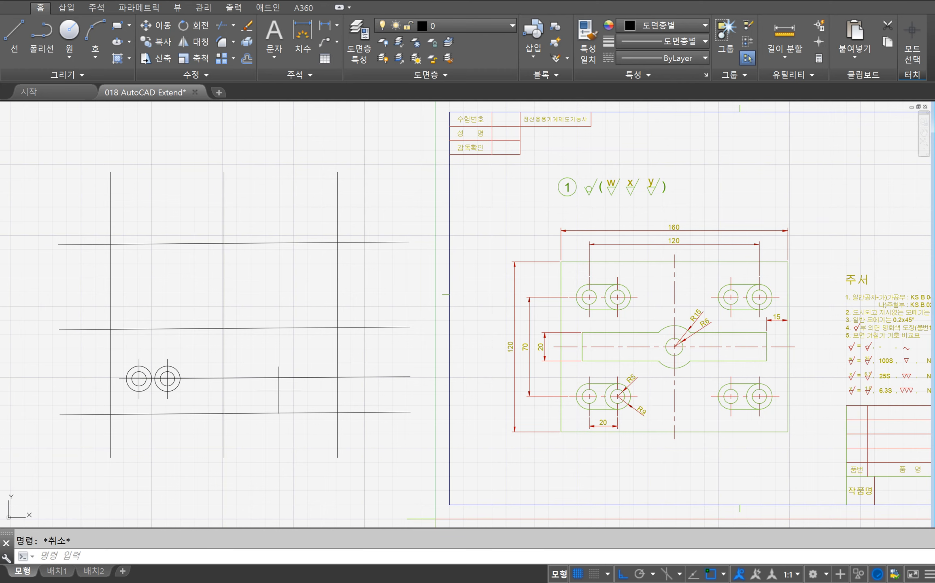
# Step: Offset the outer circle of the copied pair outward by 5 as a trimming boundary
pyautogui.write('o')
pyautogui.press('Return')
pyautogui.write('5')
pyautogui.press('Return')
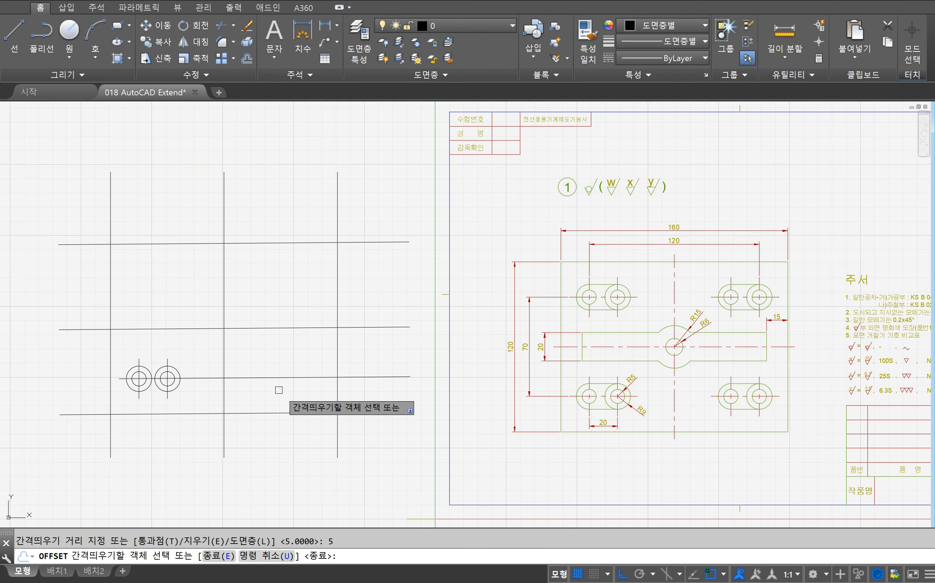
pyautogui.click(173, 390)
pyautogui.click(174, 328)
# Step: Trim the horizontal line's right end outside the new boundary circle and erase that circle
pyautogui.write('trim')
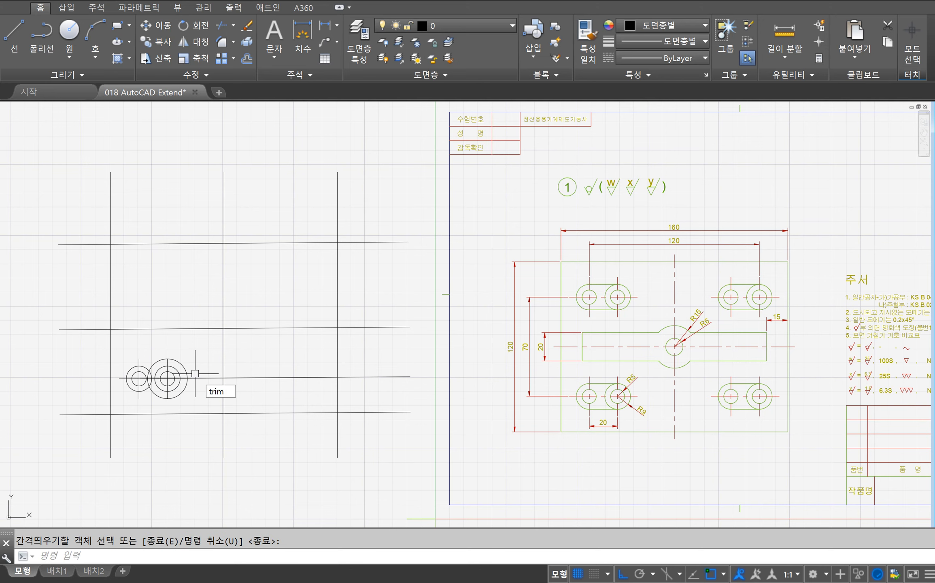
pyautogui.press('Return')
pyautogui.write('tri')
pyautogui.press('Return')
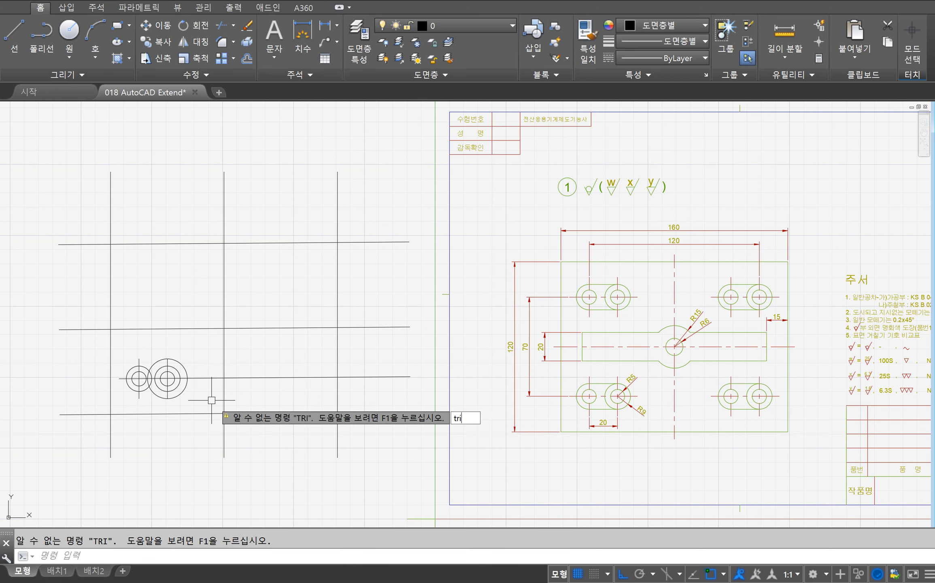
pyautogui.write('tr')
pyautogui.press('Return')
pyautogui.click(186, 385)
pyautogui.press('Return')
pyautogui.click(202, 378)
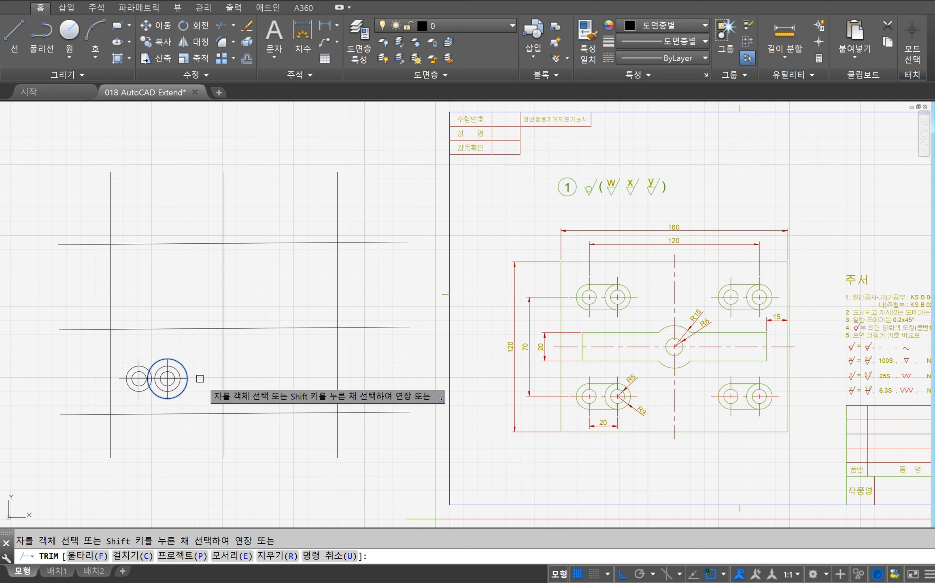
pyautogui.write('e')
pyautogui.press('Return')
pyautogui.click(182, 362)
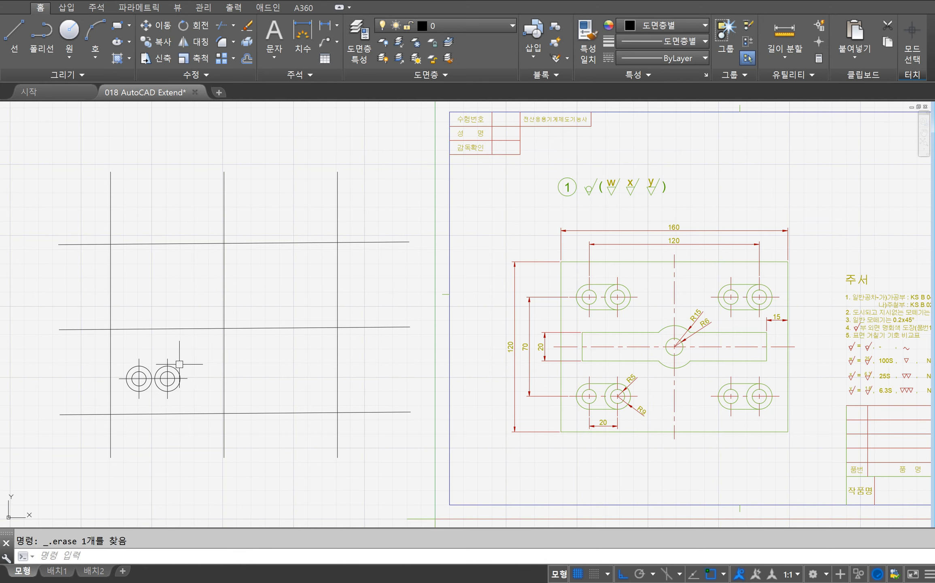
# Step: Assign the two short vertical centre lines and the horizontal one to the 중심선 layer
pyautogui.click(200, 343)
pyautogui.click(131, 360)
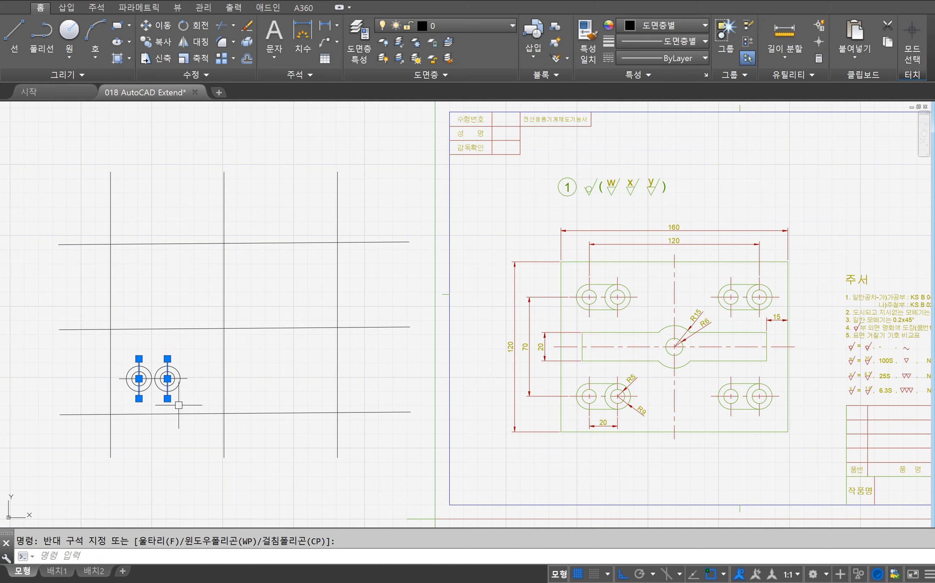
pyautogui.click(188, 377)
pyautogui.click(448, 29)
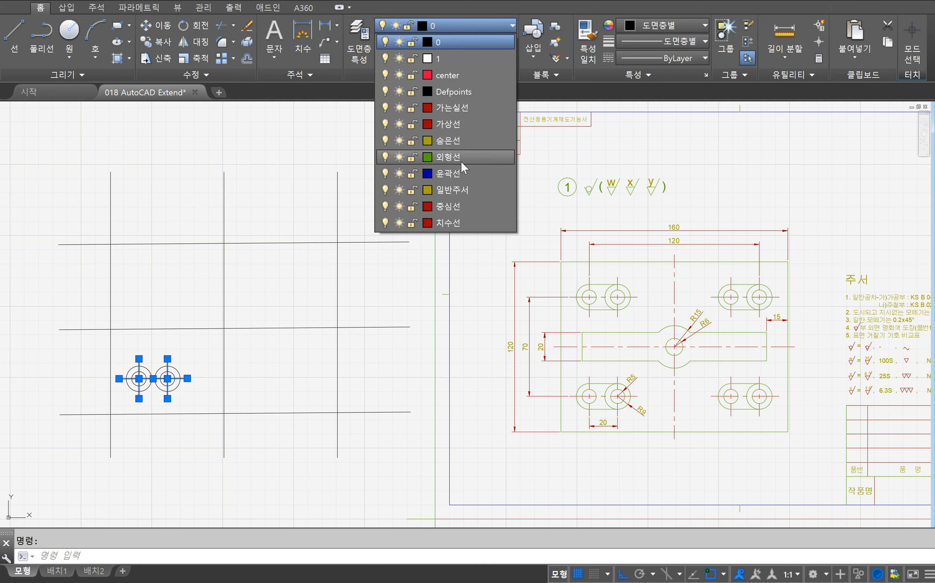
pyautogui.click(453, 207)
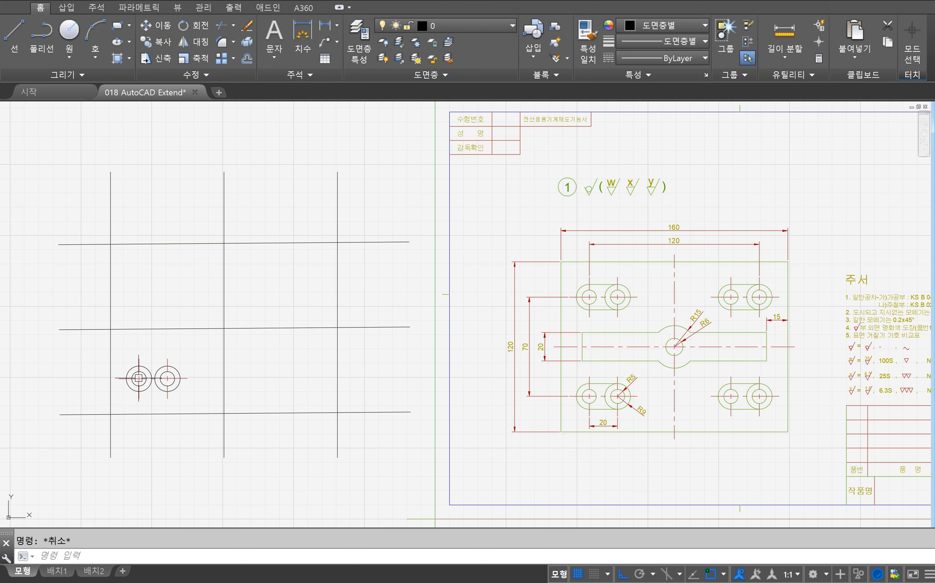
# Step: Assign the four circles to the 외형선 layer
pyautogui.click(126, 363)
pyautogui.click(181, 396)
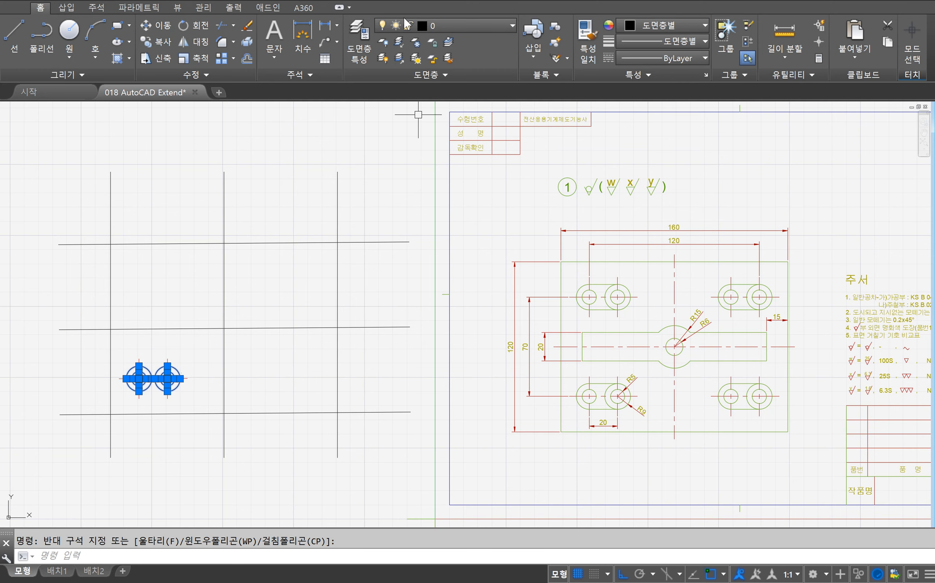
pyautogui.click(457, 24)
pyautogui.click(460, 158)
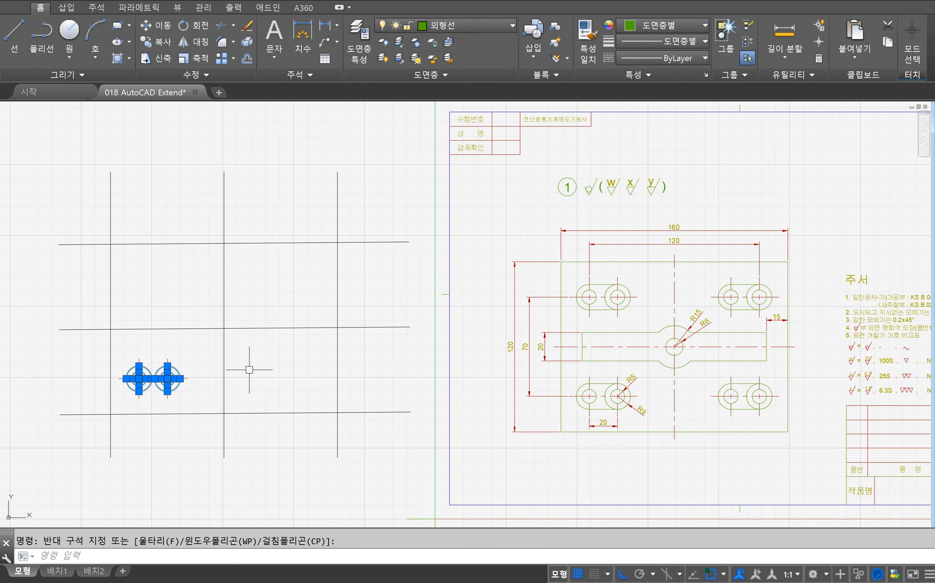
pyautogui.press('Escape')
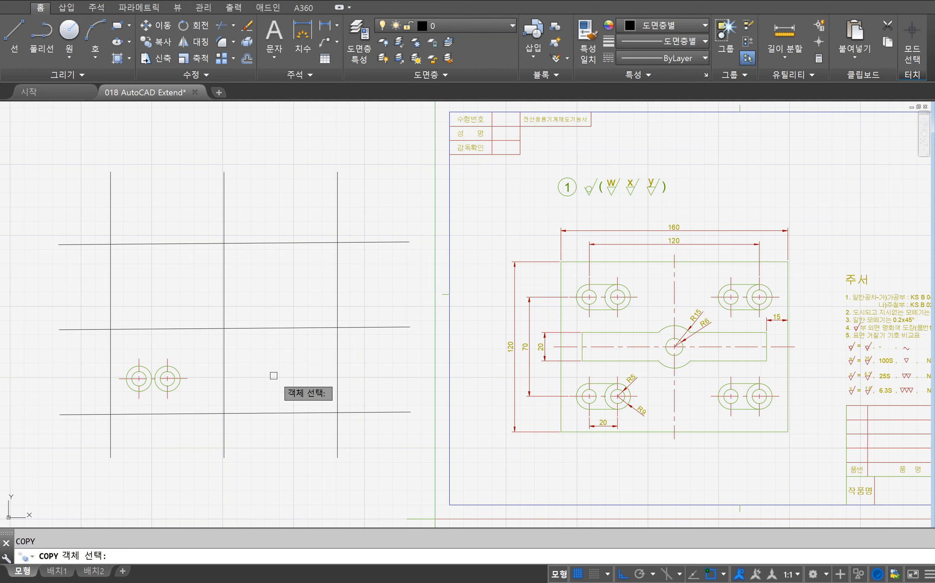
# Step: Copy the hole pair with its centre lines 70 straight up
pyautogui.click(77, 351)
pyautogui.click(211, 445)
pyautogui.press('Return')
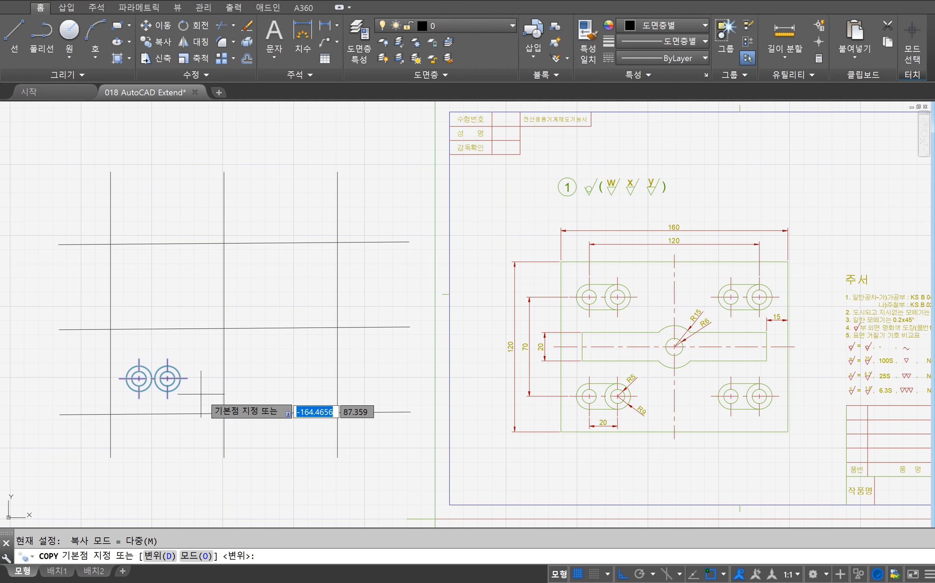
pyautogui.click(200, 393)
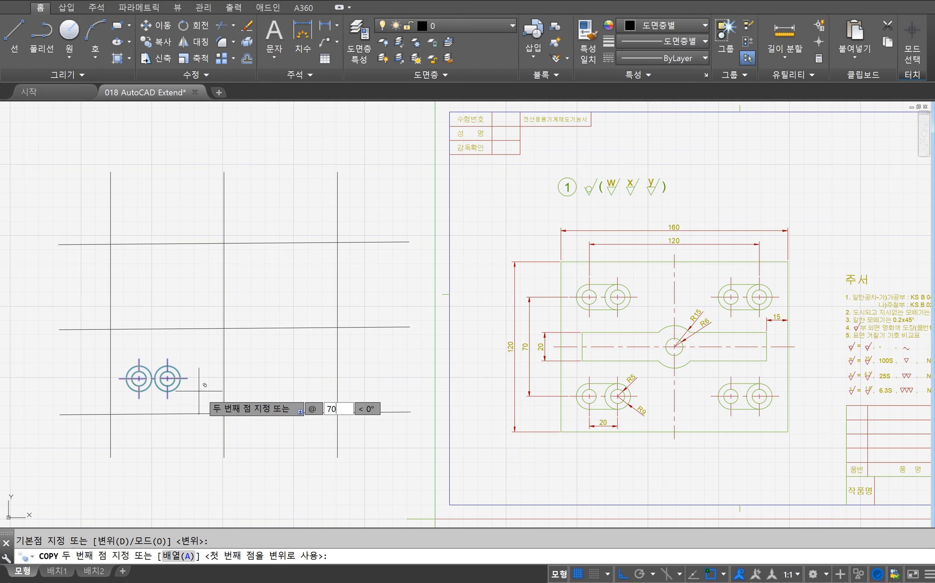
pyautogui.press('Return')
pyautogui.press('Return')
# Step: Copy the upper and lower hole pairs together 100 horizontally to the right
pyautogui.press('Return')
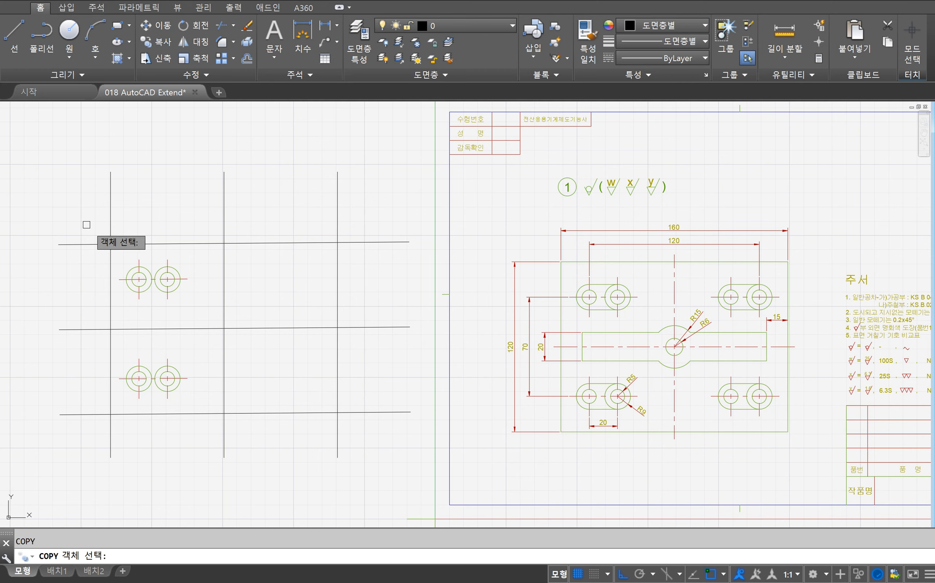
pyautogui.click(75, 217)
pyautogui.click(173, 424)
pyautogui.press('Return')
pyautogui.click(200, 359)
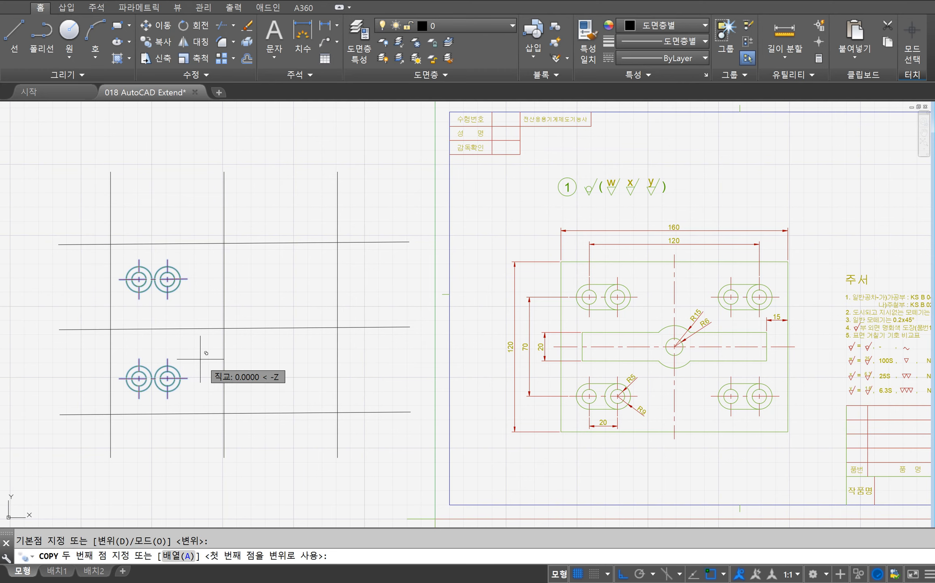
pyautogui.write('100')
pyautogui.write('0')
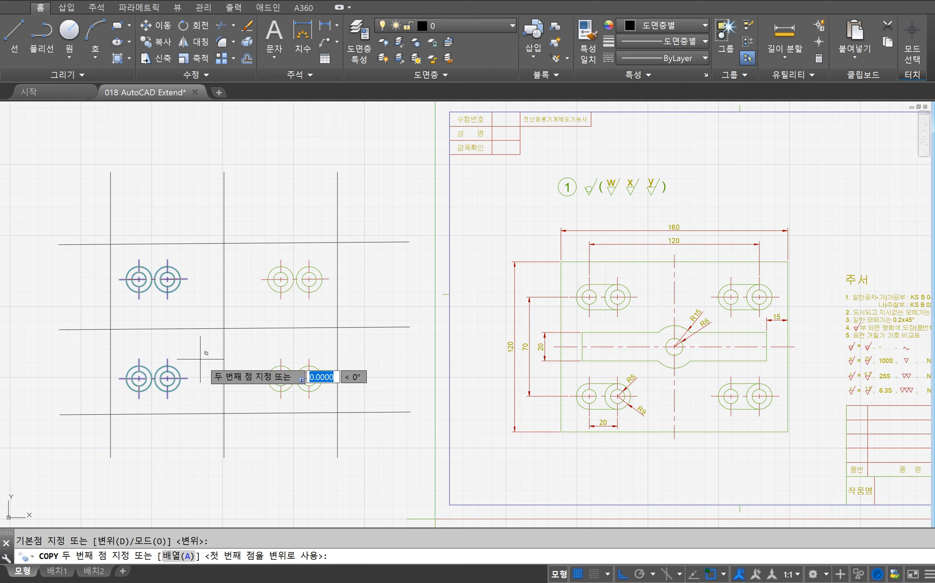
pyautogui.press('Return')
pyautogui.press('Escape')
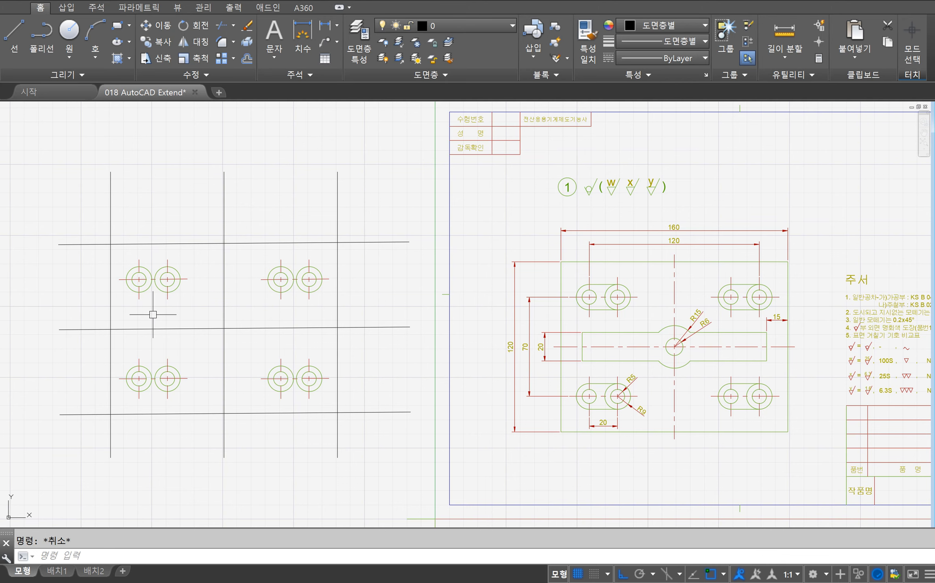
pyautogui.write('off')
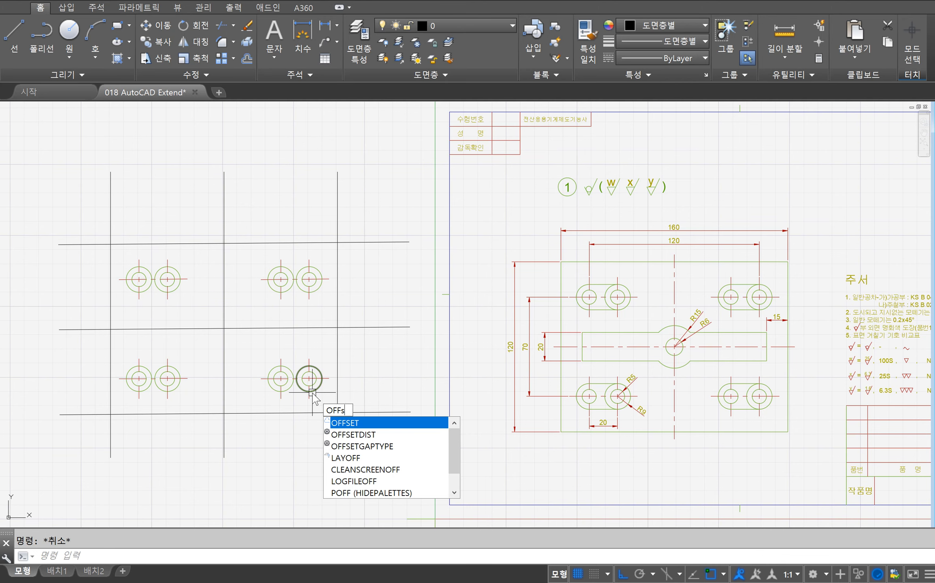
pyautogui.press('Return')
pyautogui.write('20')
pyautogui.press('Return')
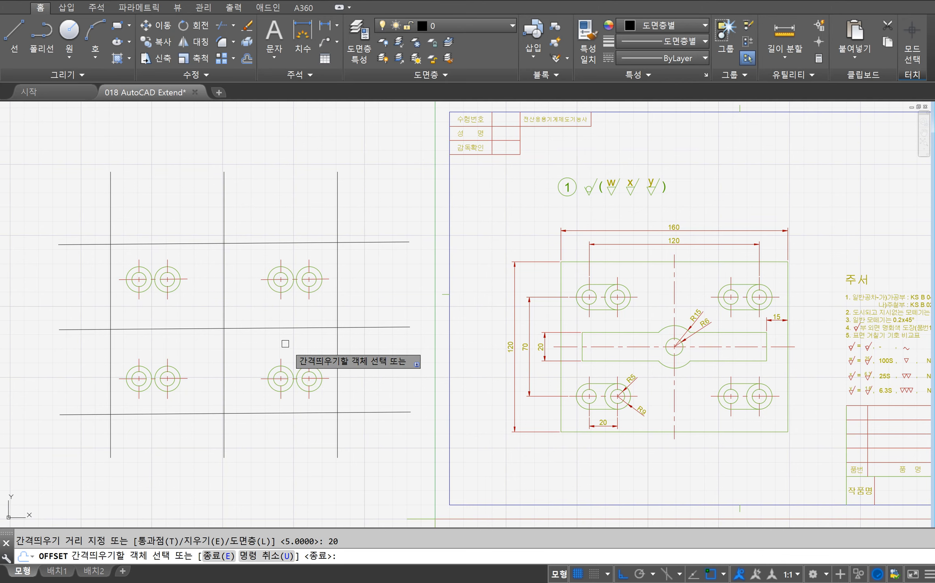
pyautogui.press('Escape')
# Step: Offset the middle horizontal line by 10 both above and below
pyautogui.write('offset')
pyautogui.press('Return')
pyautogui.write('10')
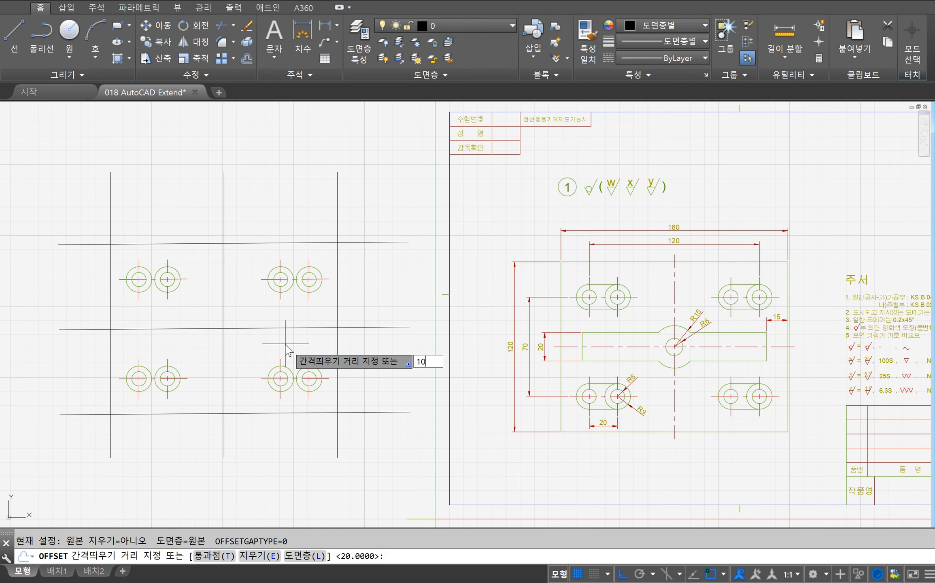
pyautogui.press('Return')
pyautogui.click(283, 329)
pyautogui.click(286, 308)
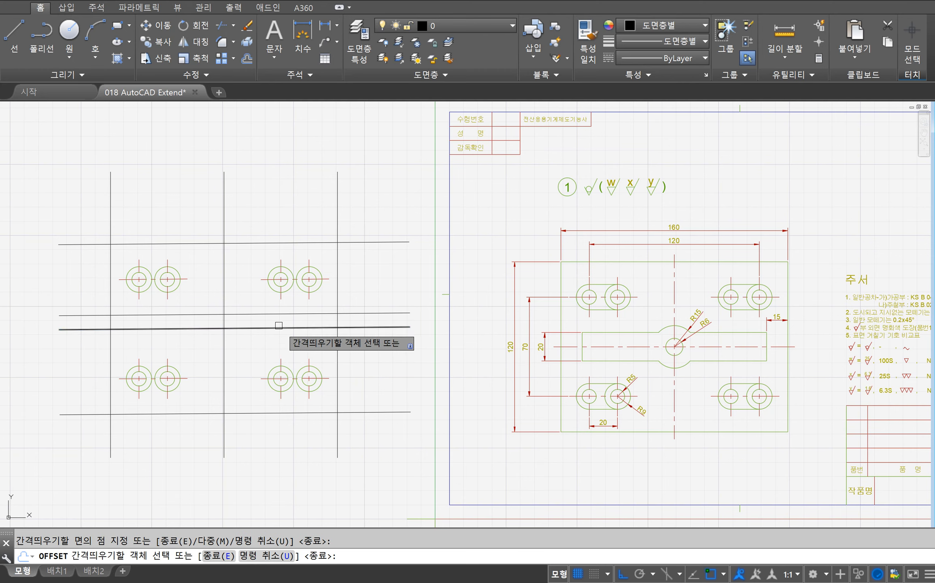
pyautogui.click(278, 327)
pyautogui.click(240, 353)
pyautogui.press('Return')
pyautogui.write('c')
pyautogui.press('Return')
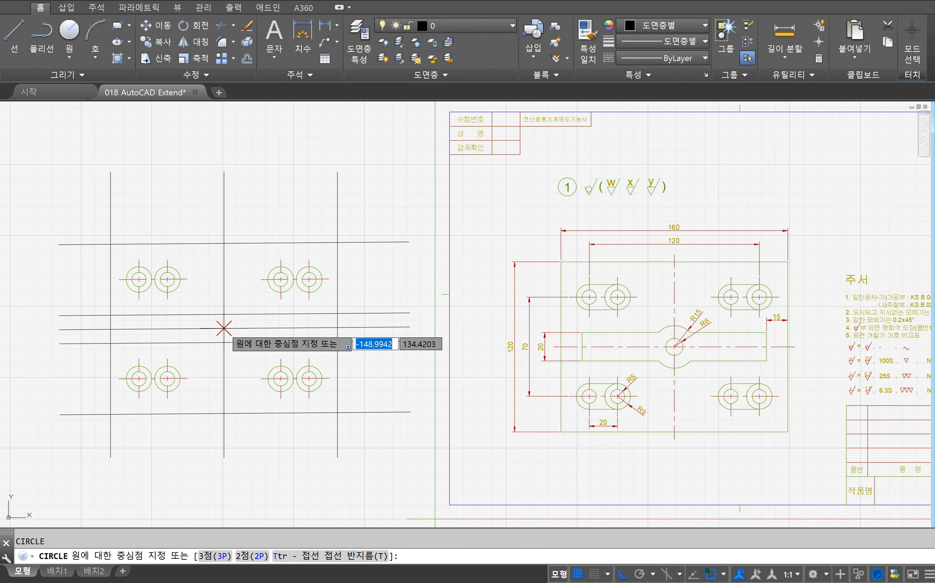
pyautogui.press('Escape')
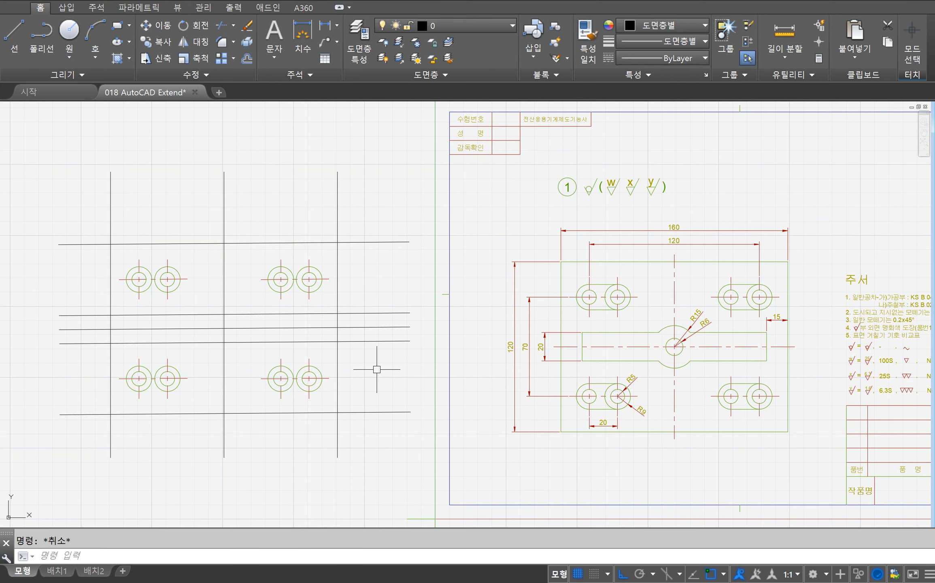
pyautogui.write('c')
pyautogui.press('Return')
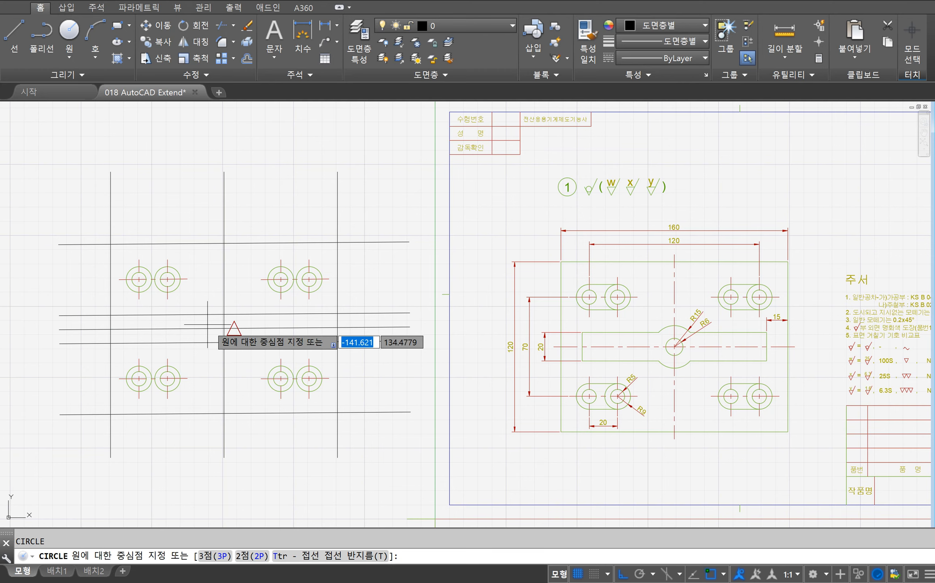
pyautogui.click(224, 328)
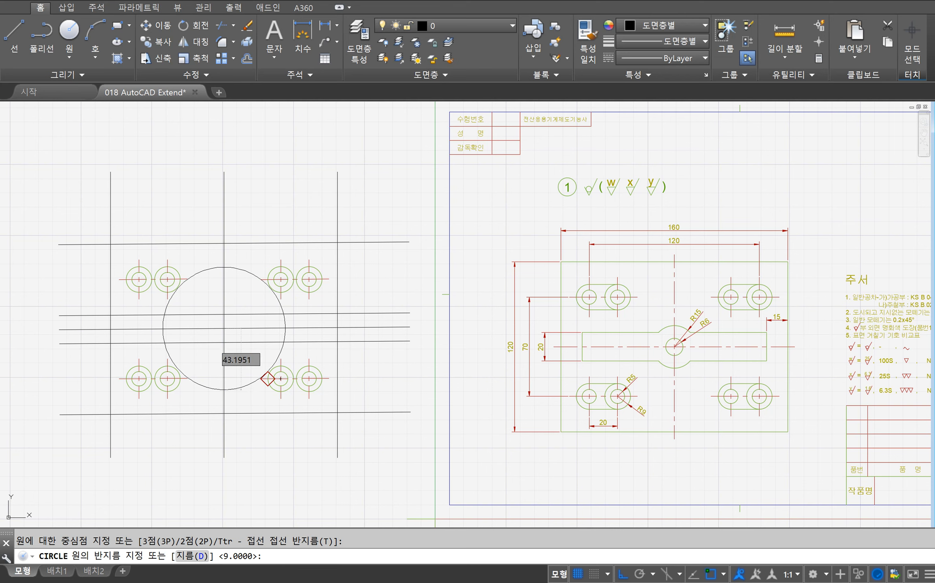
pyautogui.press('Escape')
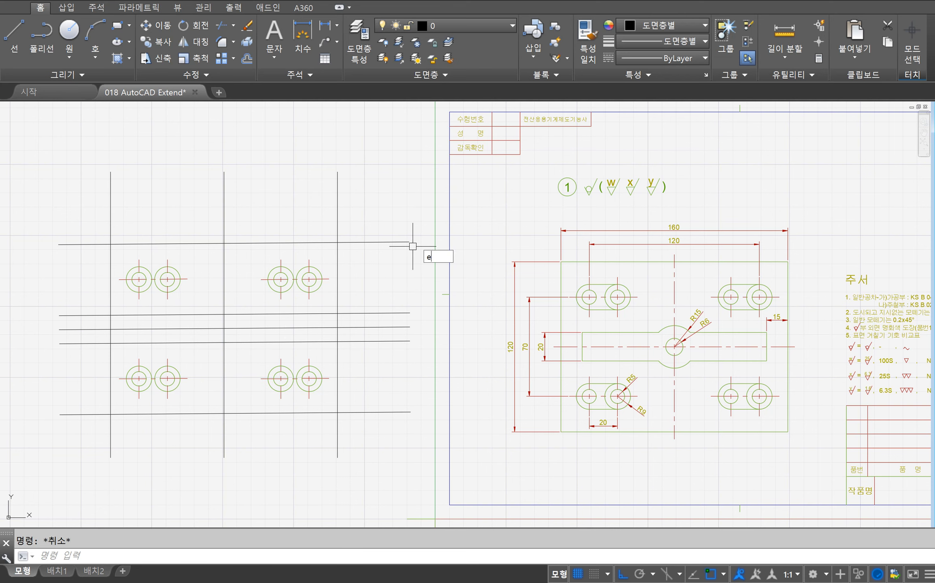
# Step: Erase all the long slanted horizontal lines crossing the three vertical lines
pyautogui.write('e')
pyautogui.press('Return')
pyautogui.click(407, 190)
pyautogui.click(349, 440)
pyautogui.press('Return')
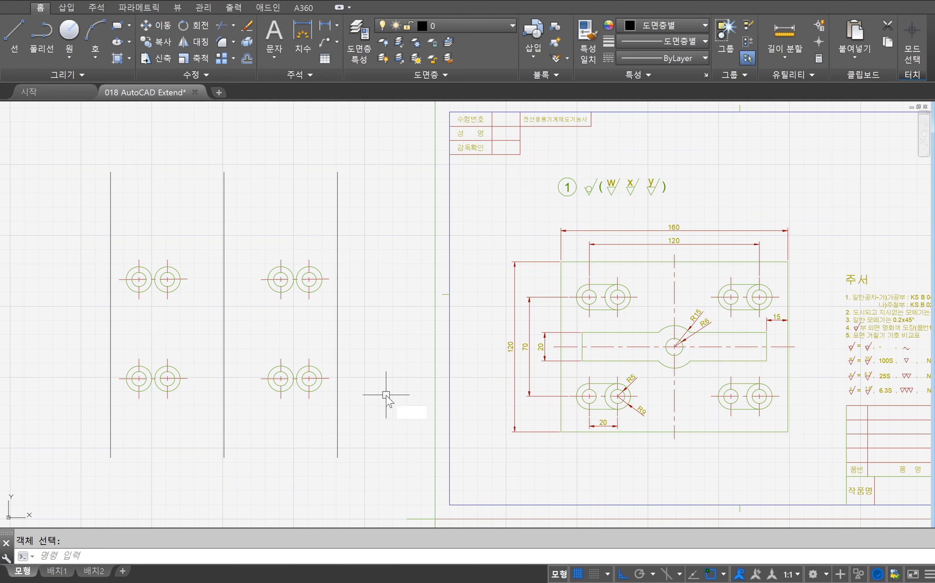
# Step: Draw a vertical helper line between the facing centre-line ends of the leftmost upper and lower holes
pyautogui.write('l')
pyautogui.press('Return')
pyautogui.click(139, 299)
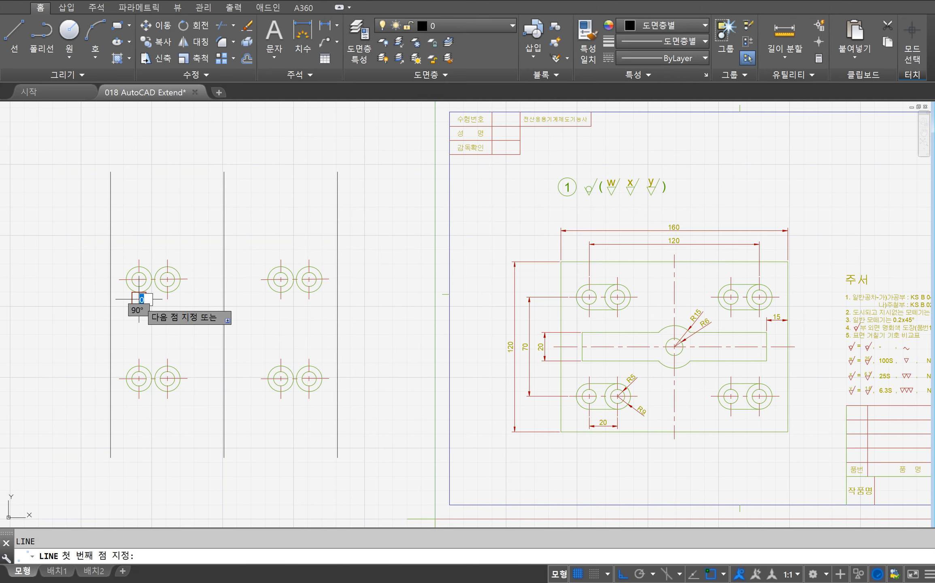
pyautogui.click(139, 379)
pyautogui.press('Return')
# Step: Draw a horizontal line from the helper line's midpoint past the right vertical line, and stretch its left end past the left vertical line
pyautogui.press('Return')
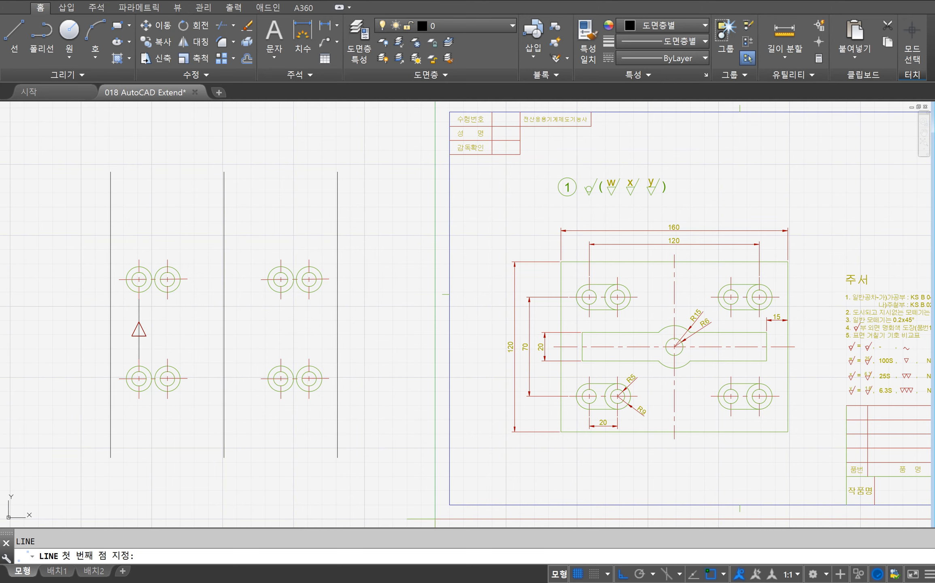
pyautogui.click(139, 329)
pyautogui.click(385, 346)
pyautogui.press('Return')
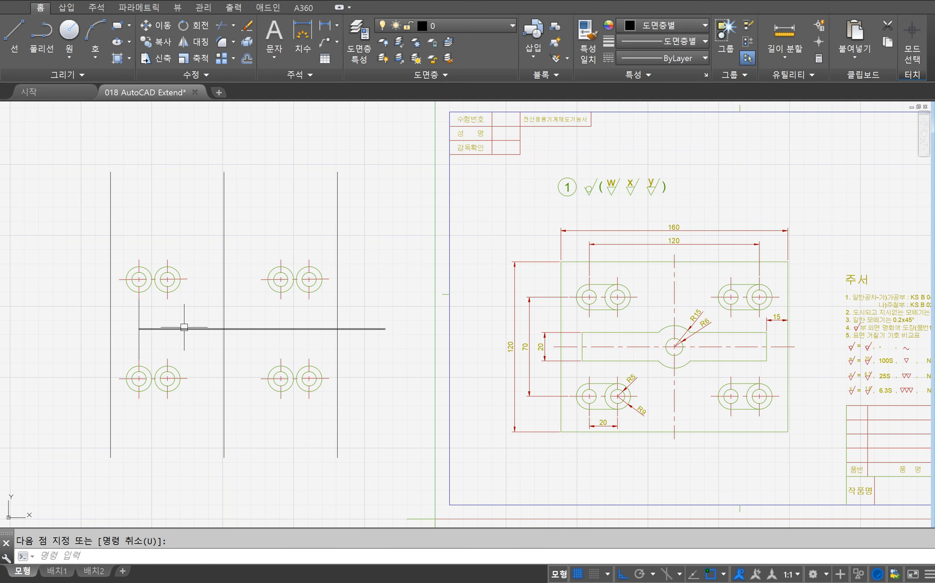
pyautogui.click(139, 329)
pyautogui.click(87, 335)
pyautogui.press('Escape')
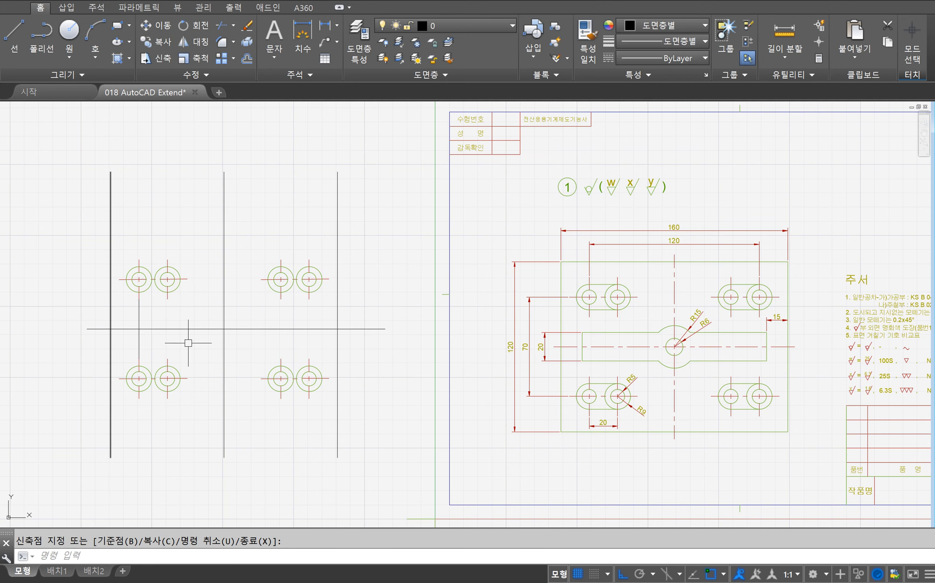
# Step: Delete the short vertical helper line between the left hole pairs
pyautogui.click(152, 340)
pyautogui.click(123, 351)
pyautogui.press('Delete')
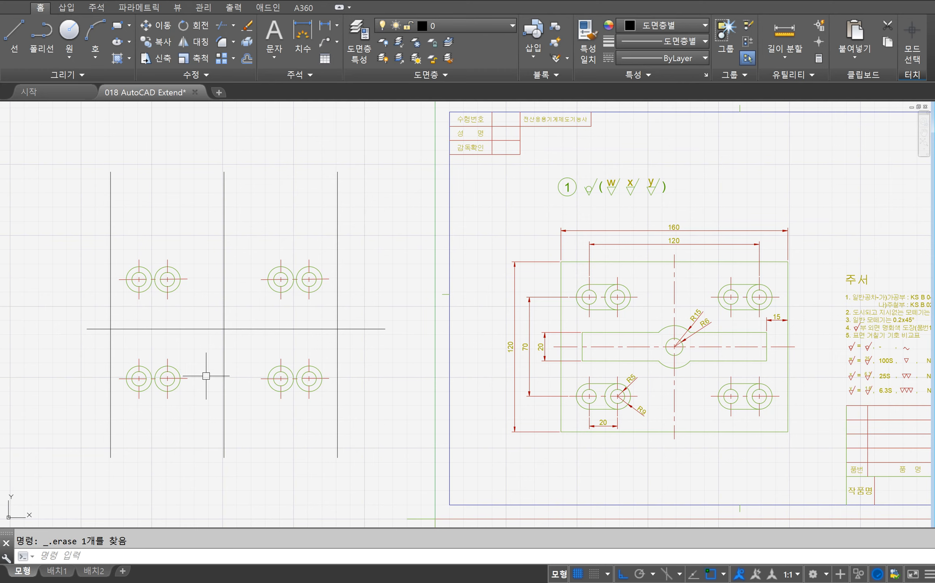
# Step: Offset the new horizontal line by 10 both above and below
pyautogui.write('offset')
pyautogui.press('Return')
pyautogui.write('10')
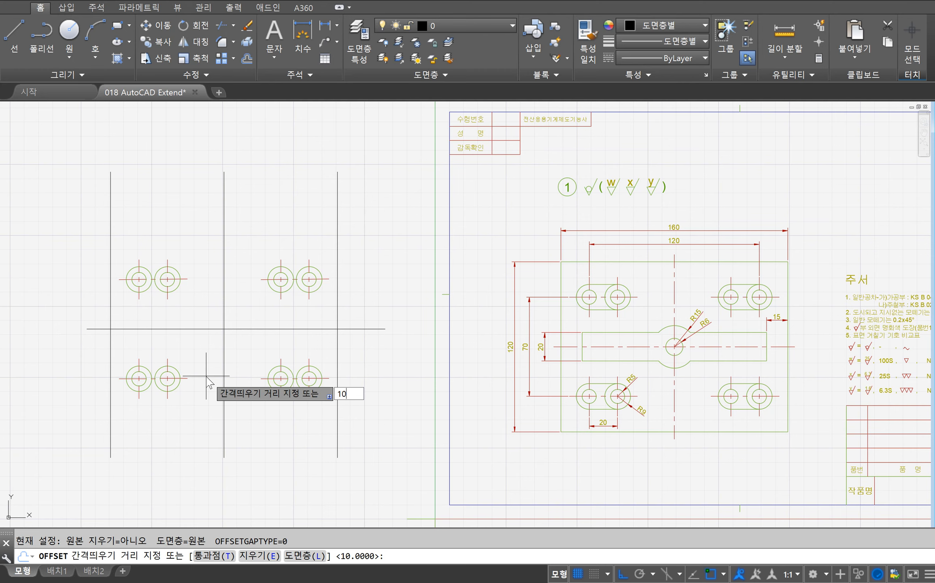
pyautogui.press('Return')
pyautogui.click(202, 328)
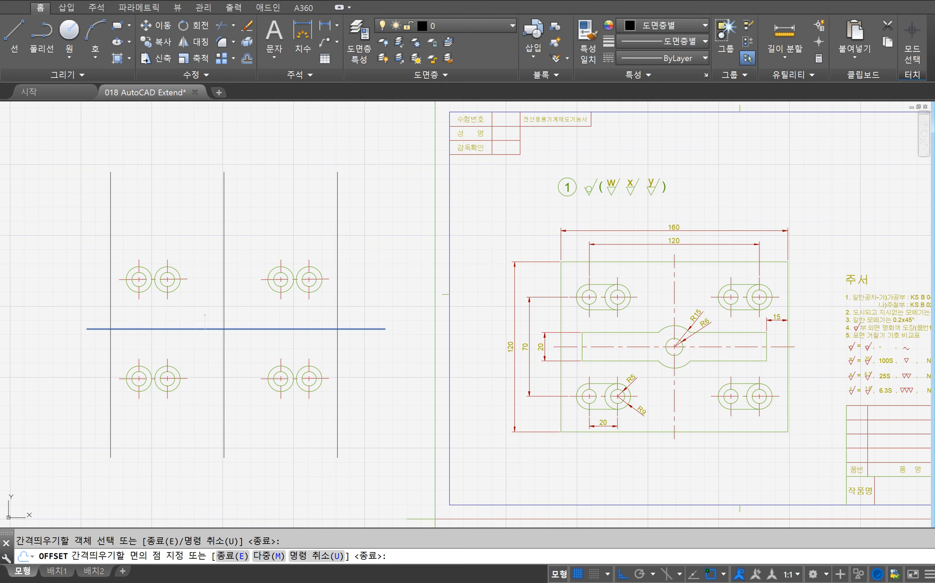
pyautogui.click(235, 312)
pyautogui.click(218, 329)
pyautogui.click(245, 357)
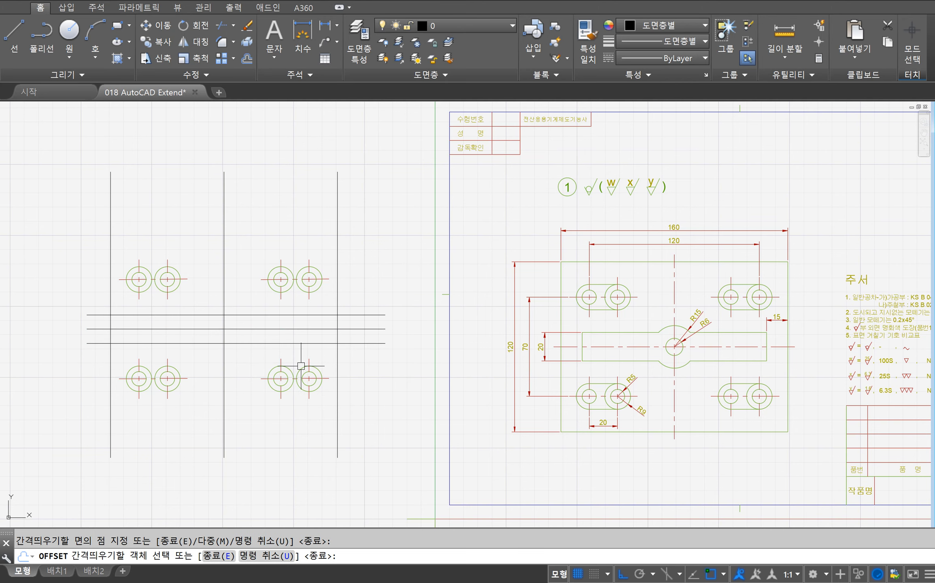
pyautogui.press('Return')
# Step: Offset the left vertical line inward by 15
pyautogui.press('Return')
pyautogui.write('1')
pyautogui.press('Return')
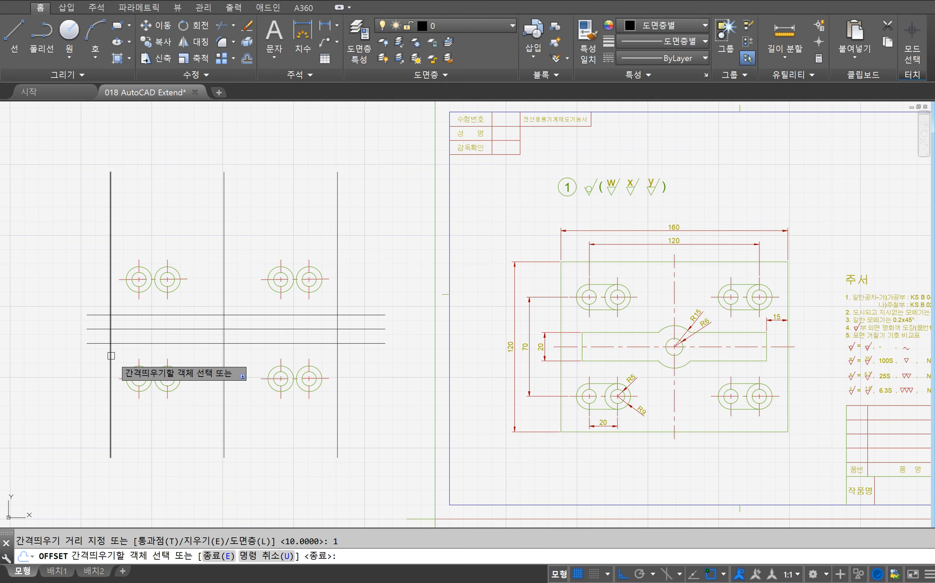
pyautogui.click(111, 377)
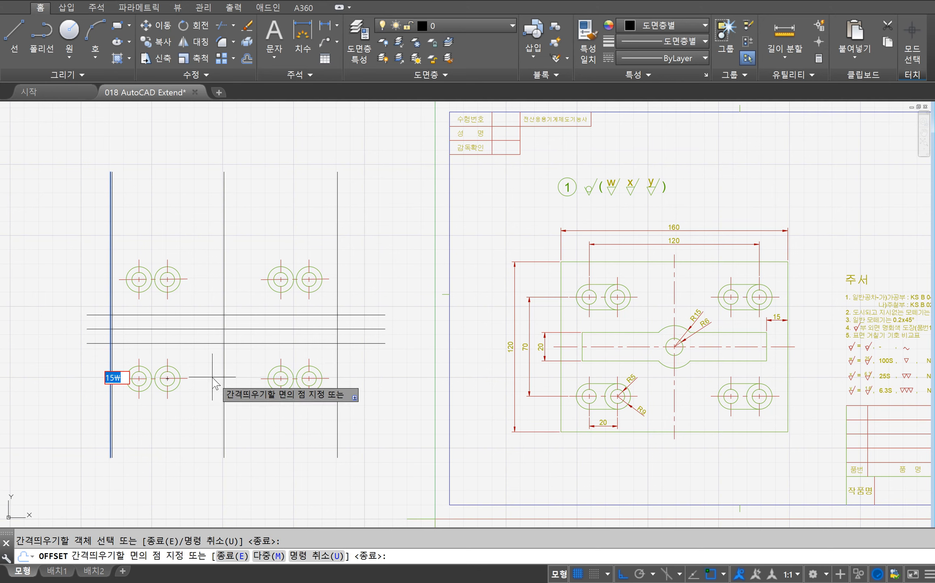
pyautogui.write('15')
pyautogui.press('Return')
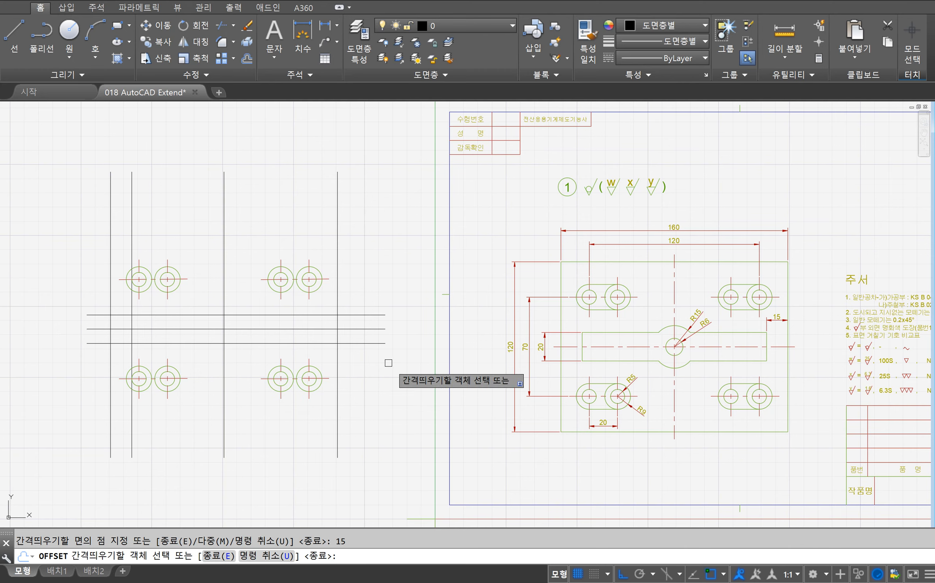
# Step: Offset the right vertical line inward by 1 and erase that offset copy
pyautogui.click(338, 438)
pyautogui.click(290, 435)
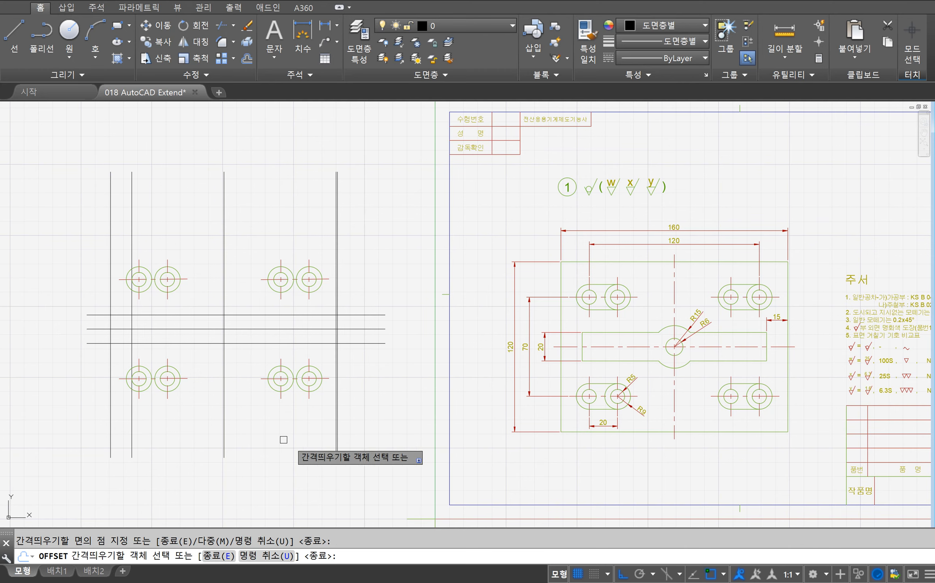
pyautogui.press('Return')
pyautogui.write('e')
pyautogui.press('Return')
pyautogui.click(336, 434)
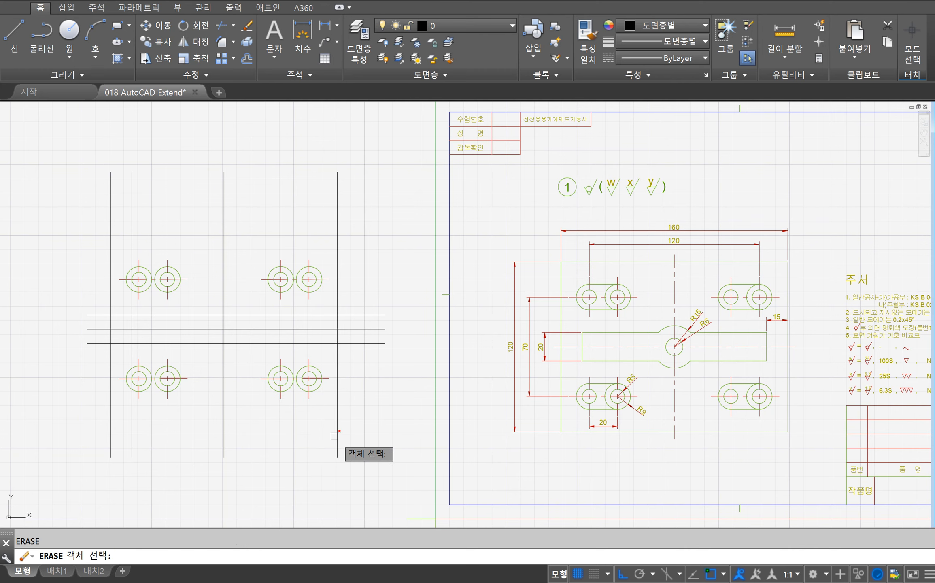
pyautogui.press('Return')
# Step: Offset the right vertical line inward by 15
pyautogui.write('offse')
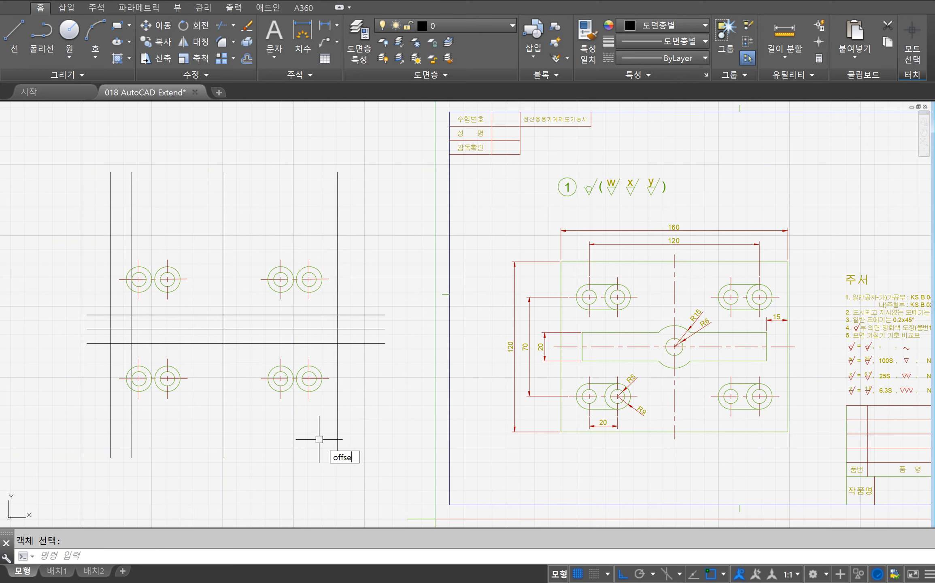
pyautogui.write('t')
pyautogui.press('Return')
pyautogui.press('Return')
pyautogui.click(337, 439)
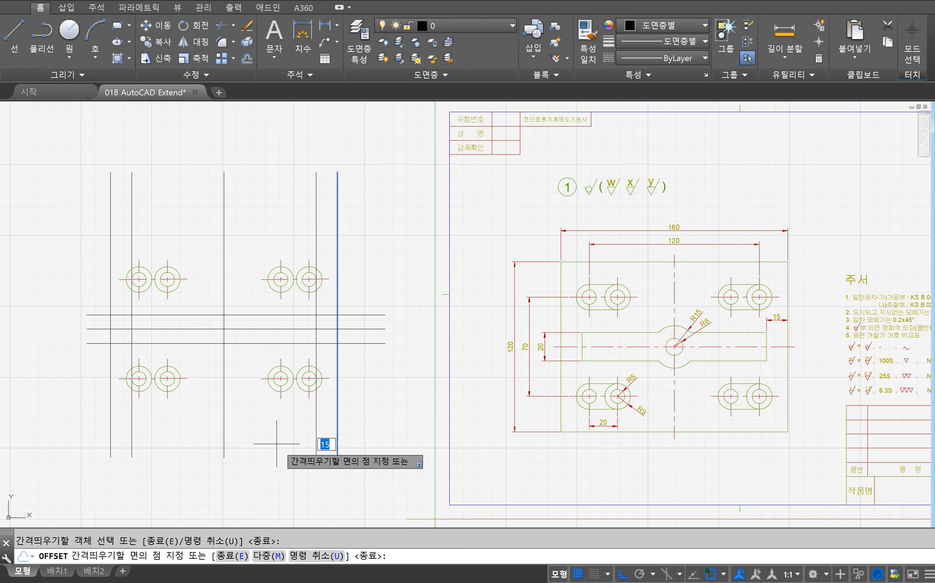
pyautogui.click(277, 444)
pyautogui.press('Return')
# Step: Draw two concentric circles of radius 6 and 15 at the intersection of the middle vertical and middle horizontal lines
pyautogui.write('c')
pyautogui.press('Return')
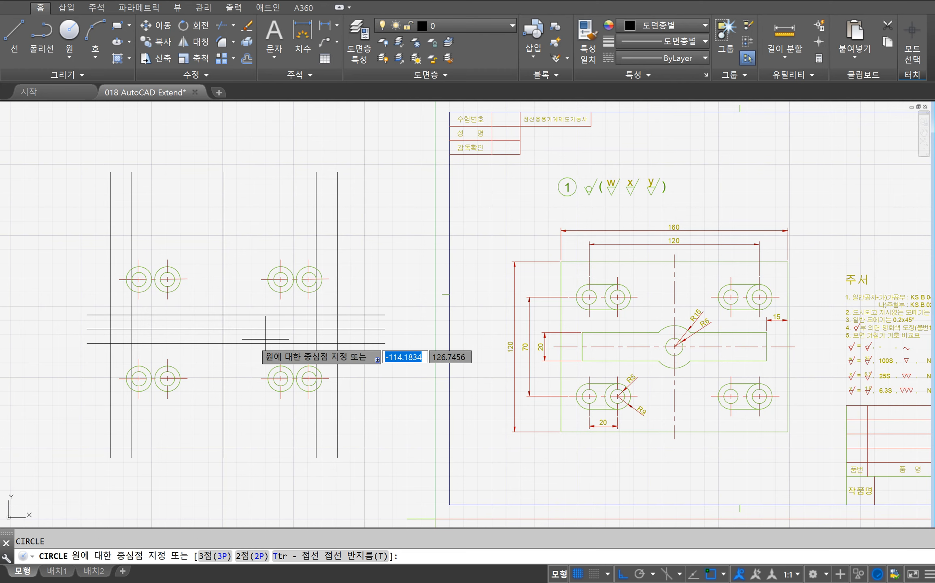
pyautogui.click(224, 329)
pyautogui.write('6')
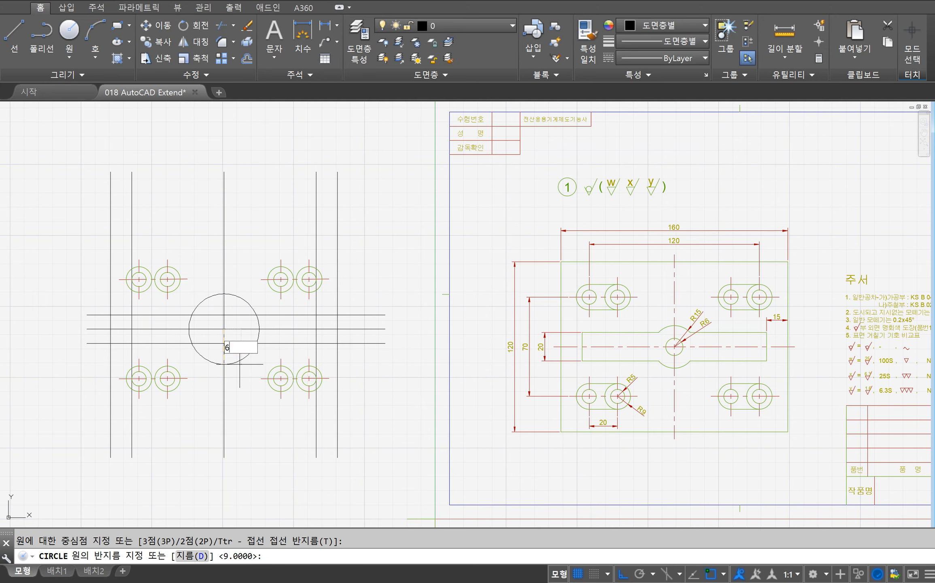
pyautogui.press('Return')
pyautogui.press('Return')
pyautogui.click(224, 329)
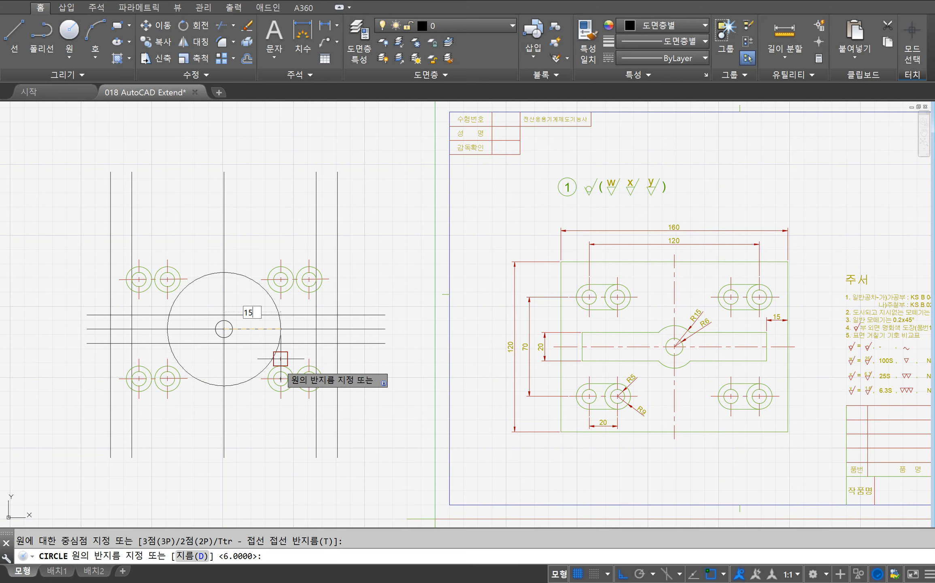
pyautogui.press('Return')
# Step: Trim the slot's upper and lower horizontal lines beyond its right edge, using the slot lines, centre lines and circles as cutting edges
pyautogui.write('tri')
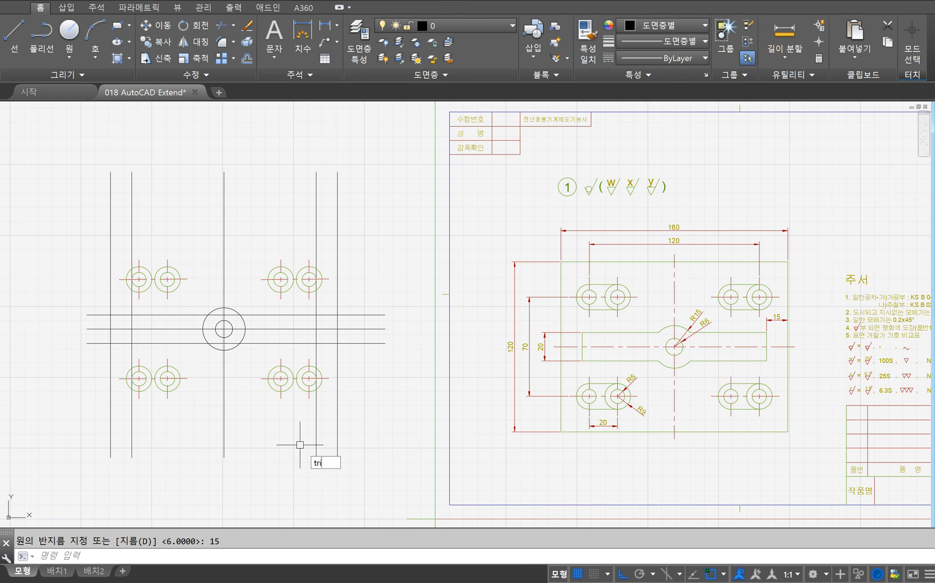
pyautogui.write('m')
pyautogui.press('Return')
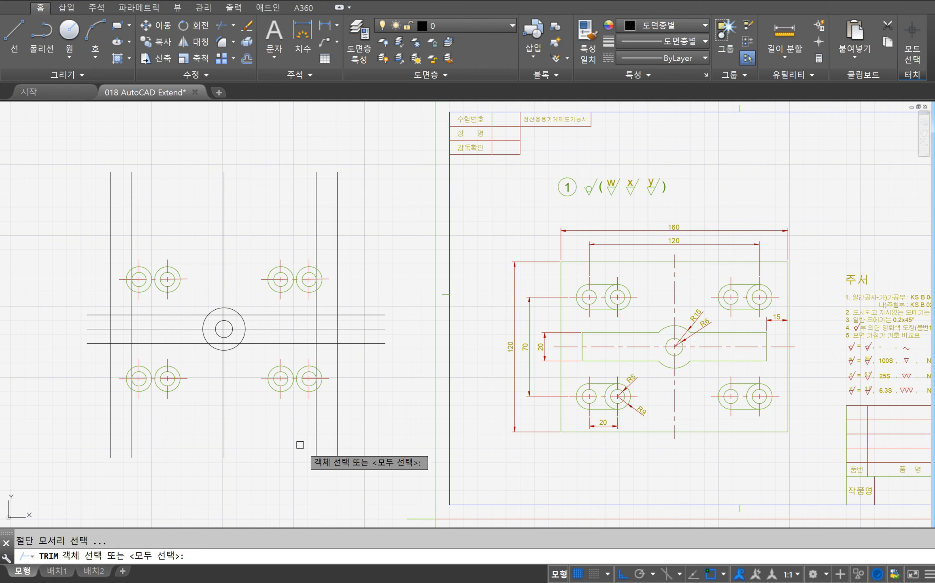
pyautogui.click(331, 312)
pyautogui.click(331, 322)
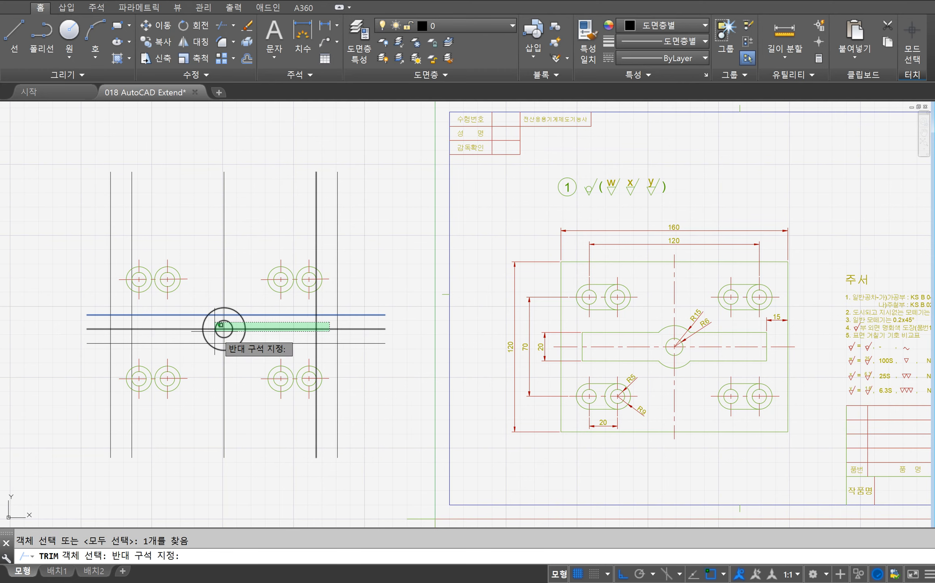
pyautogui.click(126, 346)
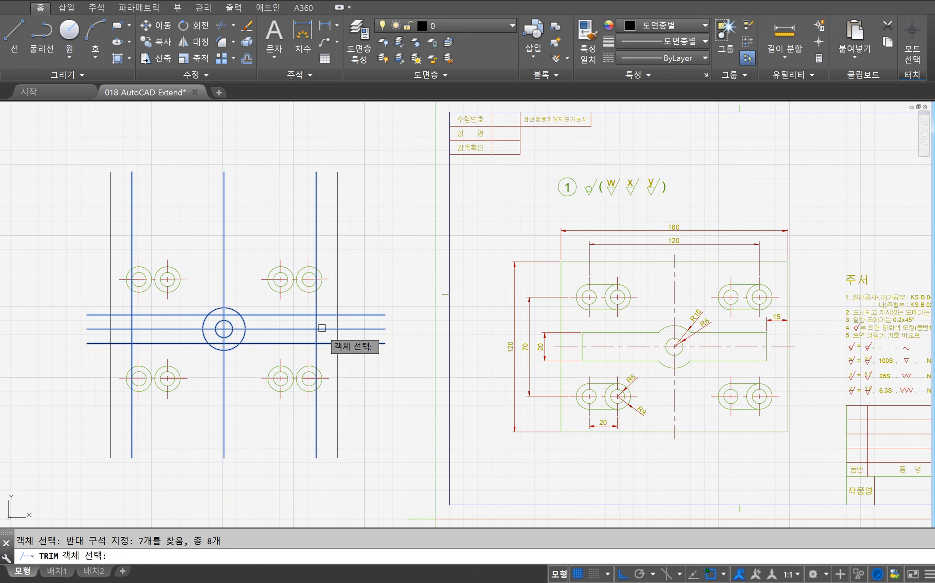
pyautogui.press('Return')
pyautogui.click(386, 299)
pyautogui.click(369, 318)
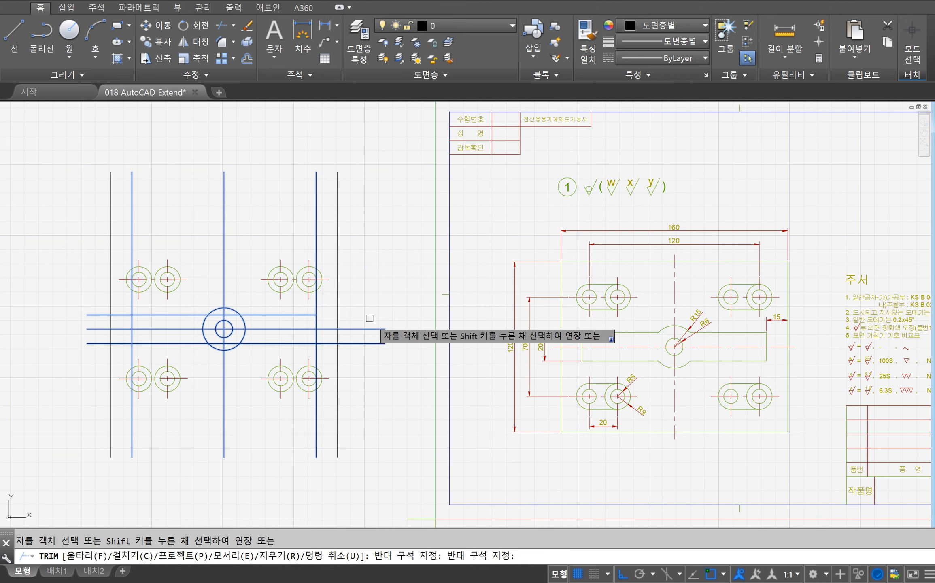
pyautogui.click(359, 363)
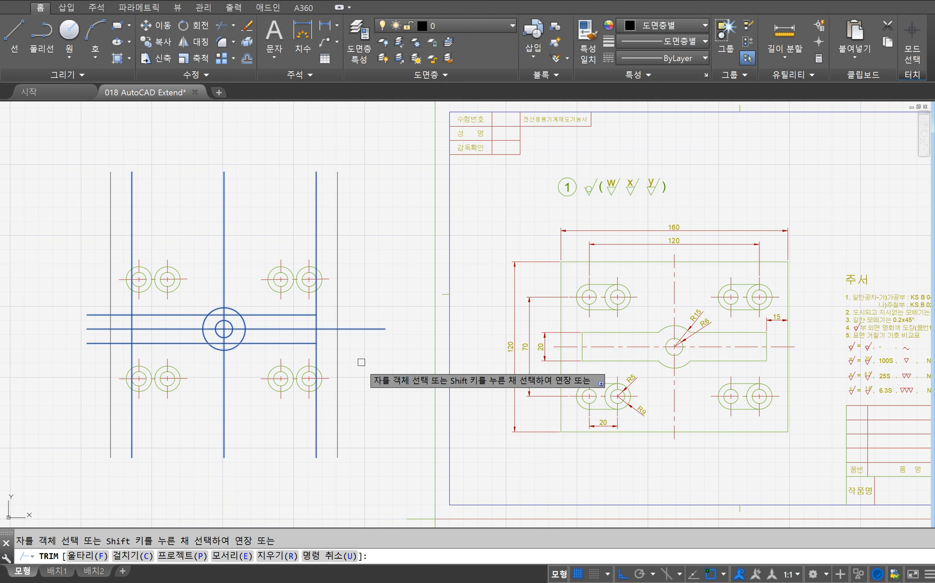
# Step: Trim the slot's two vertical end lines above and below its horizontal lines
pyautogui.click(329, 162)
pyautogui.click(236, 204)
pyautogui.click(164, 181)
pyautogui.click(127, 200)
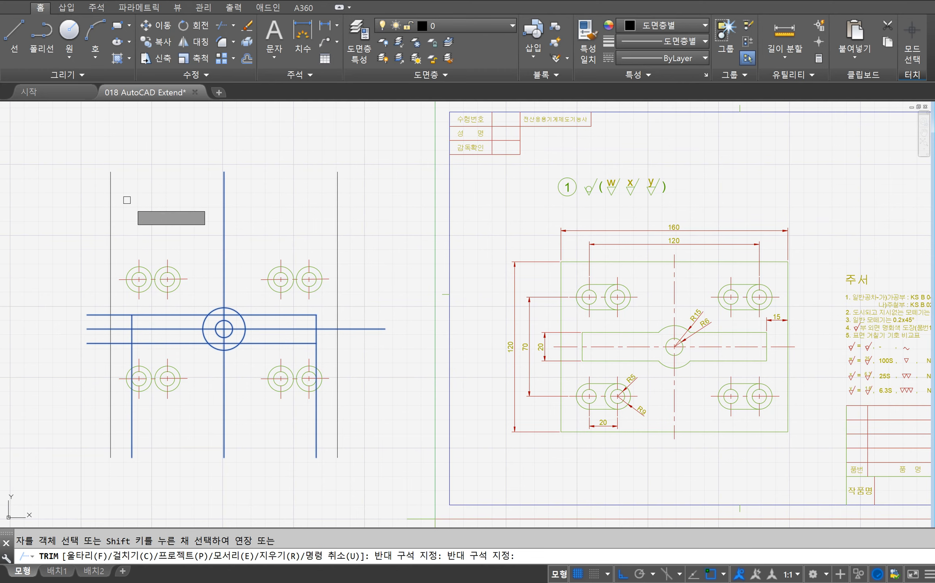
pyautogui.click(330, 435)
pyautogui.click(303, 448)
pyautogui.click(151, 440)
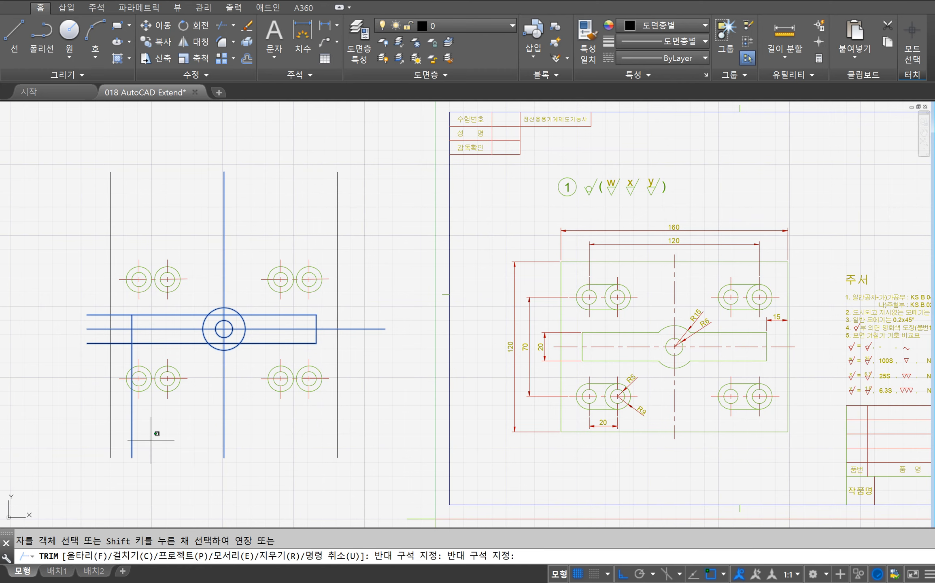
pyautogui.click(126, 452)
pyautogui.click(133, 445)
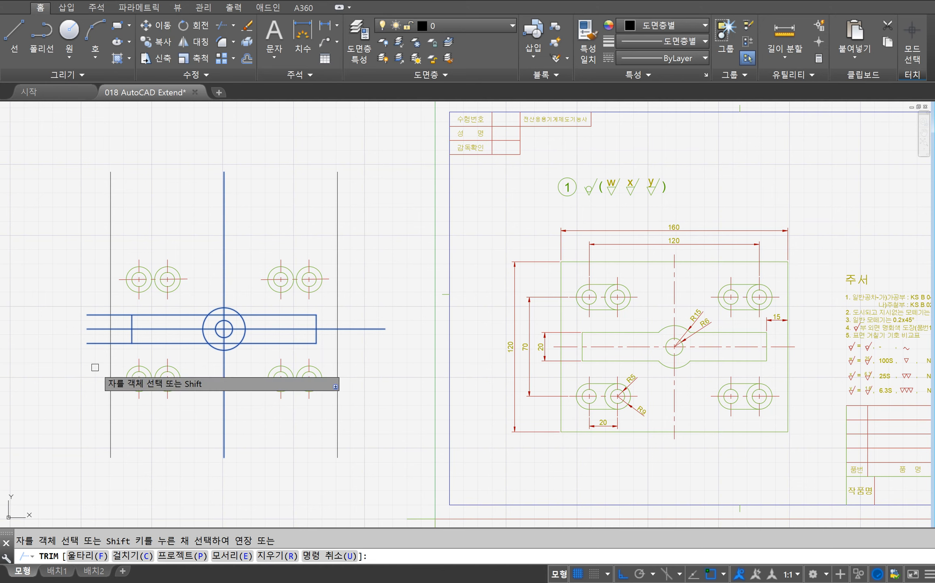
# Step: Trim the slot's two horizontal lines beyond its left edge and finish trimming
pyautogui.click(83, 341)
pyautogui.click(83, 316)
pyautogui.press('Return')
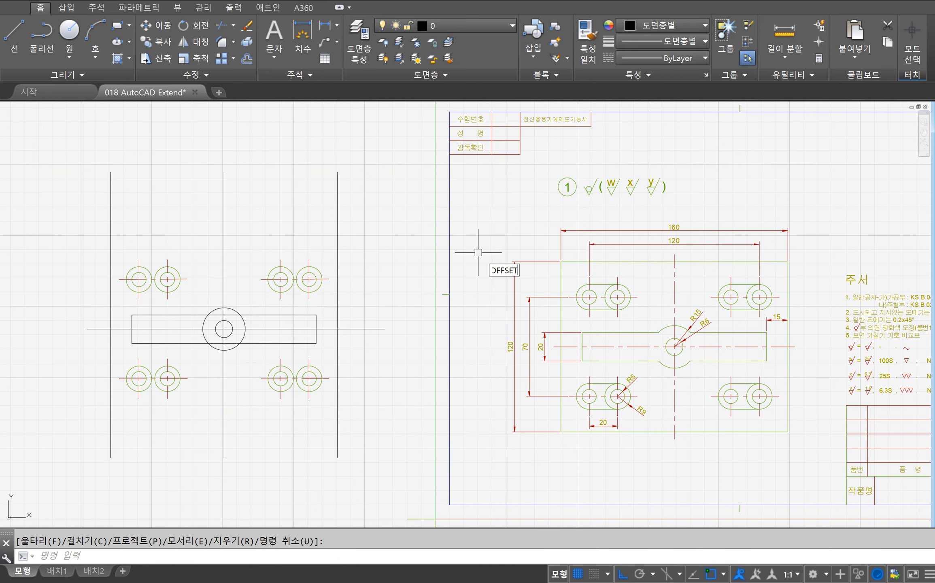
# Step: Offset the middle horizontal line by 60 both upward and downward to form the plate's upper and lower edges
pyautogui.press('Return')
pyautogui.write('60')
pyautogui.press('Return')
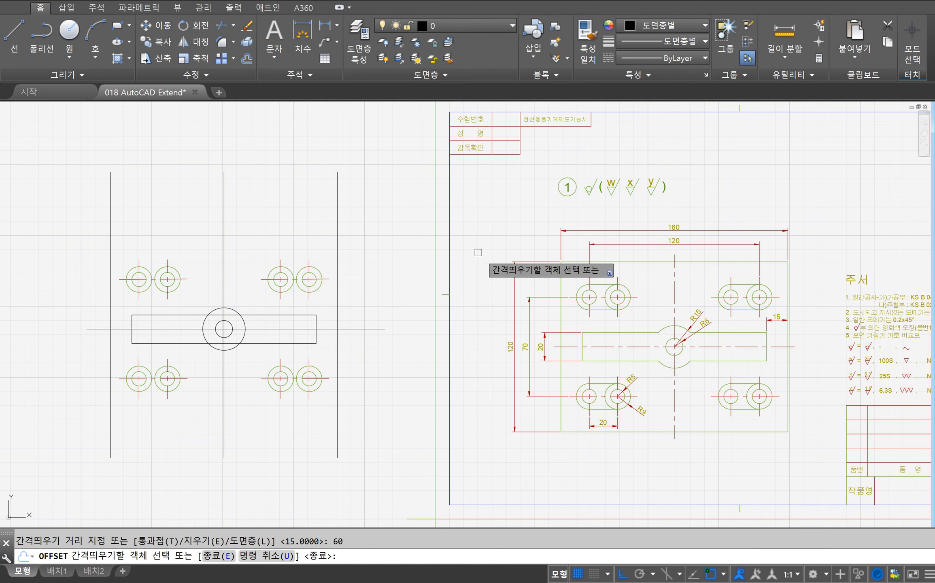
pyautogui.click(383, 328)
pyautogui.click(367, 277)
pyautogui.click(359, 329)
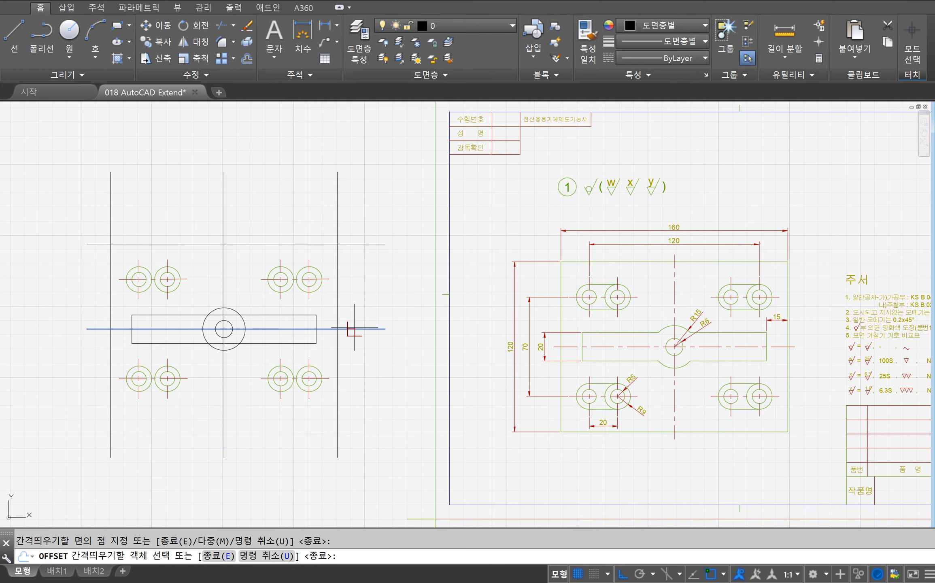
pyautogui.click(360, 389)
pyautogui.press('Return')
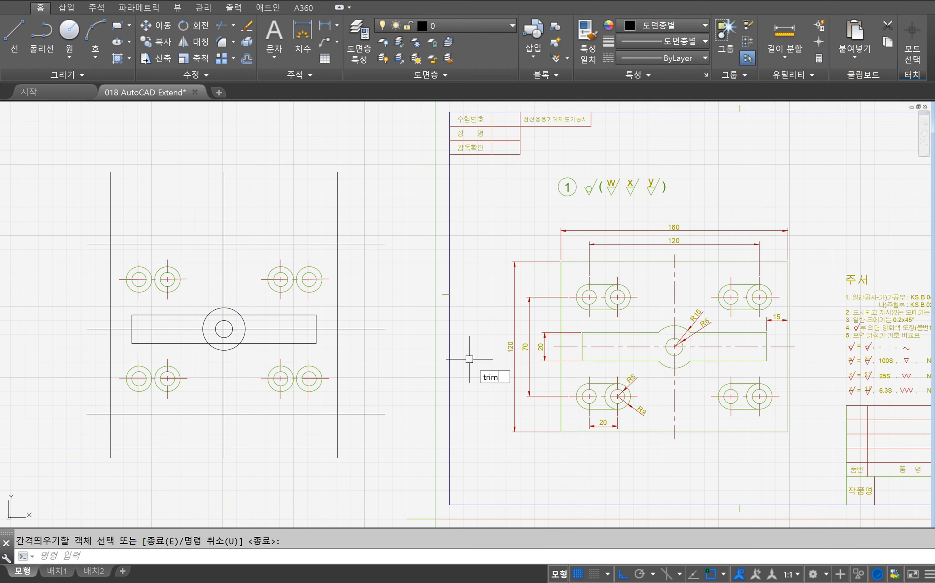
# Step: Trim the overhanging plate outline lines at the upper-left and lower-left corners, using all objects as cutting edges
pyautogui.write('trim')
pyautogui.press('Return')
pyautogui.click(385, 201)
pyautogui.click(73, 433)
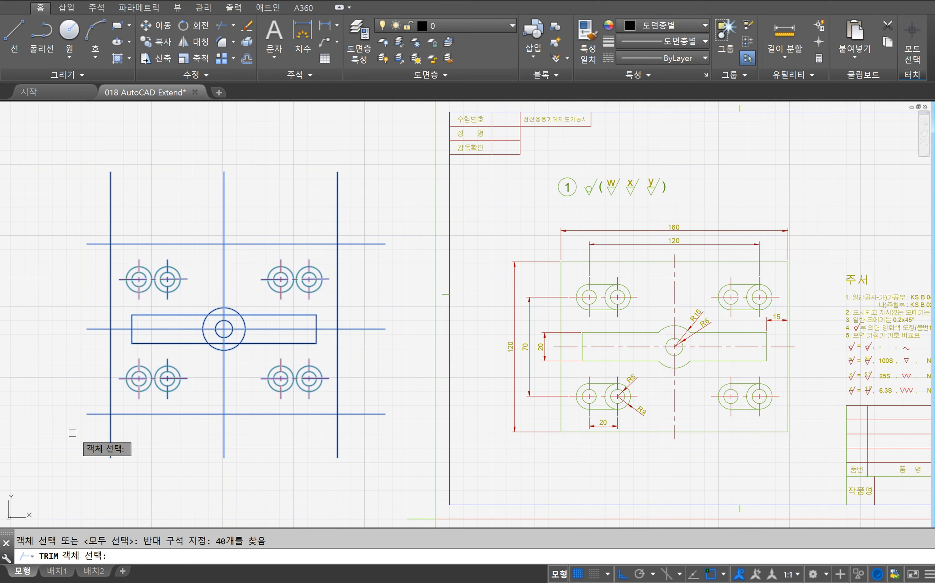
pyautogui.press('Return')
pyautogui.click(119, 198)
pyautogui.click(86, 215)
pyautogui.click(100, 234)
pyautogui.click(88, 251)
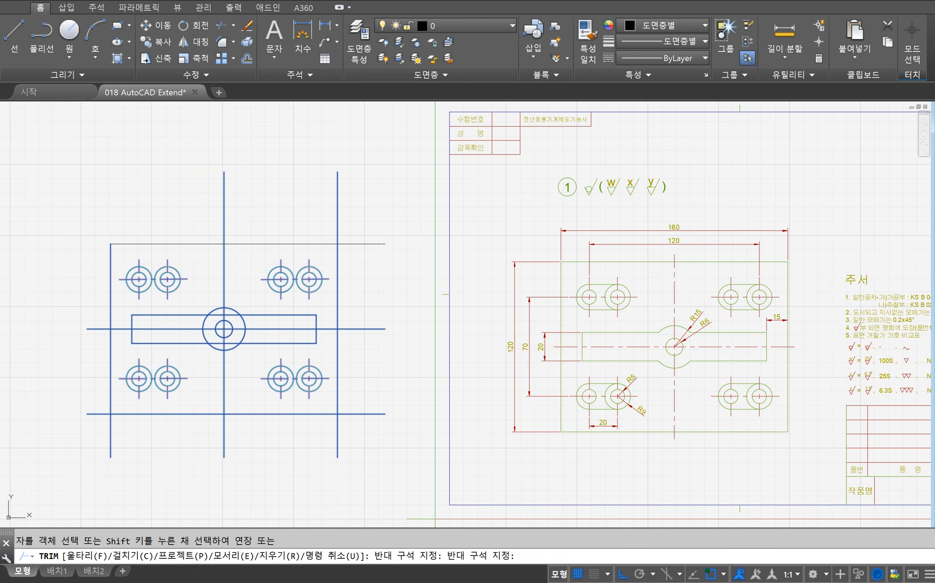
pyautogui.click(98, 401)
pyautogui.click(87, 425)
pyautogui.click(147, 437)
pyautogui.click(73, 452)
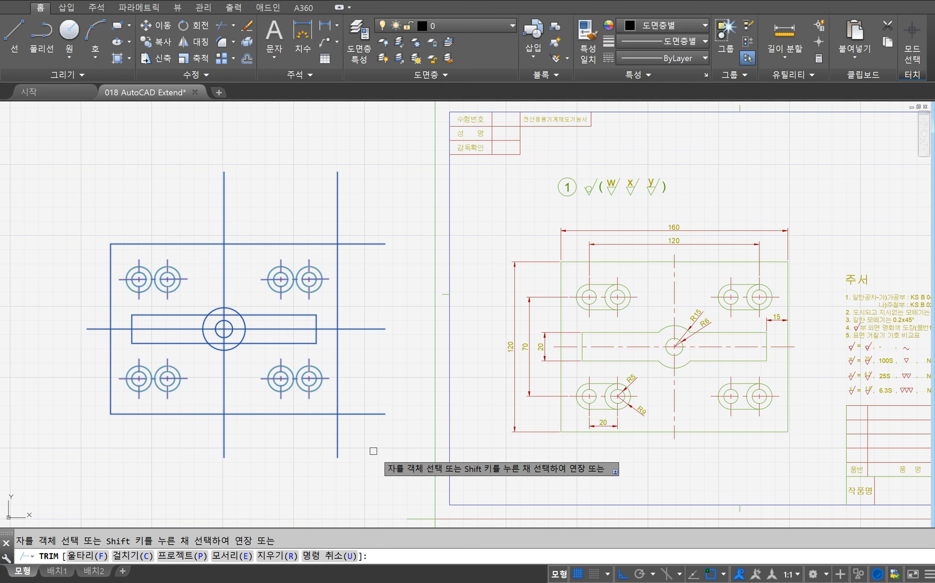
# Step: Trim the overhanging plate outline lines at the lower-right and upper-right corners
pyautogui.click(352, 436)
pyautogui.click(308, 443)
pyautogui.click(398, 386)
pyautogui.click(345, 438)
pyautogui.click(407, 224)
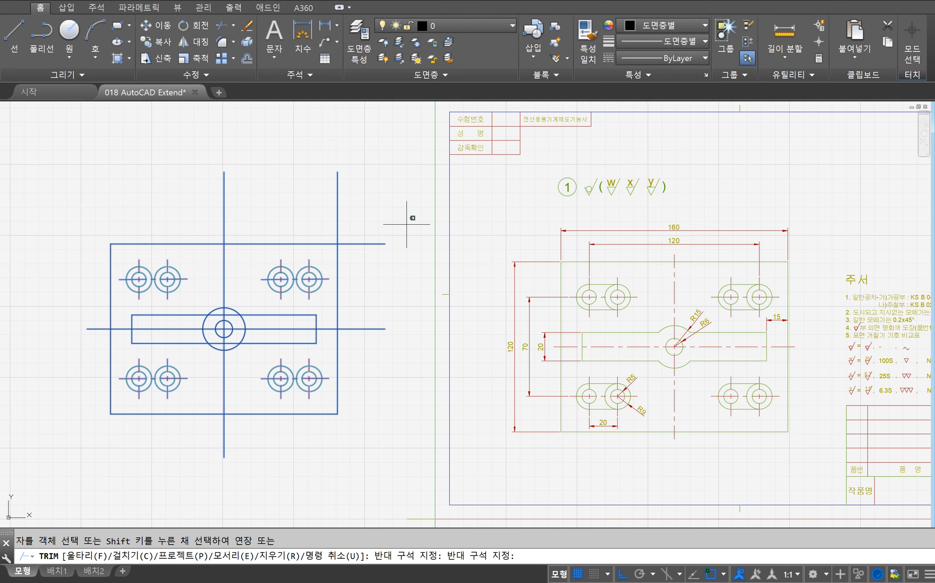
pyautogui.click(360, 269)
pyautogui.click(382, 208)
pyautogui.click(322, 203)
pyautogui.press('Return')
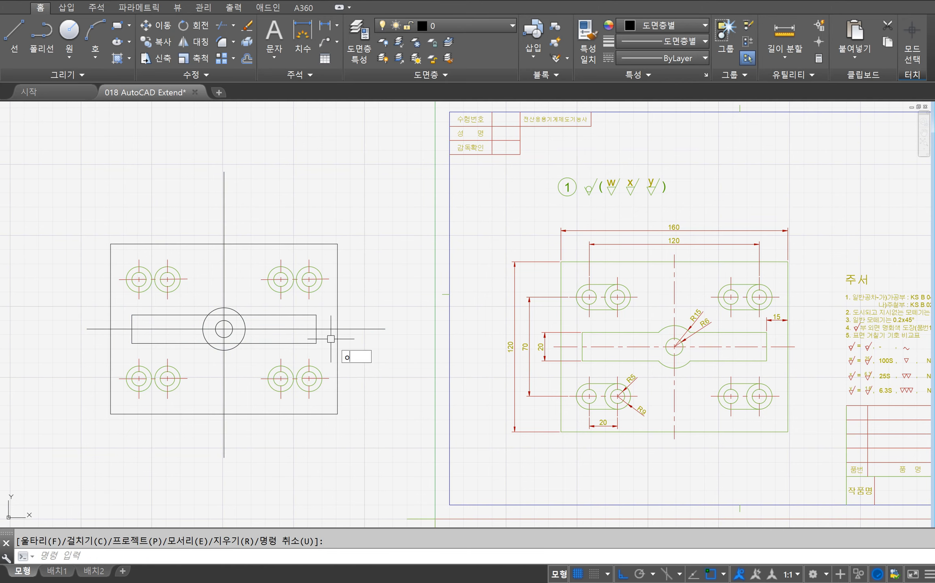
# Step: Offset all four edges of the plate outline outward by 5
pyautogui.write('offset')
pyautogui.press('Return')
pyautogui.write('5')
pyautogui.press('Return')
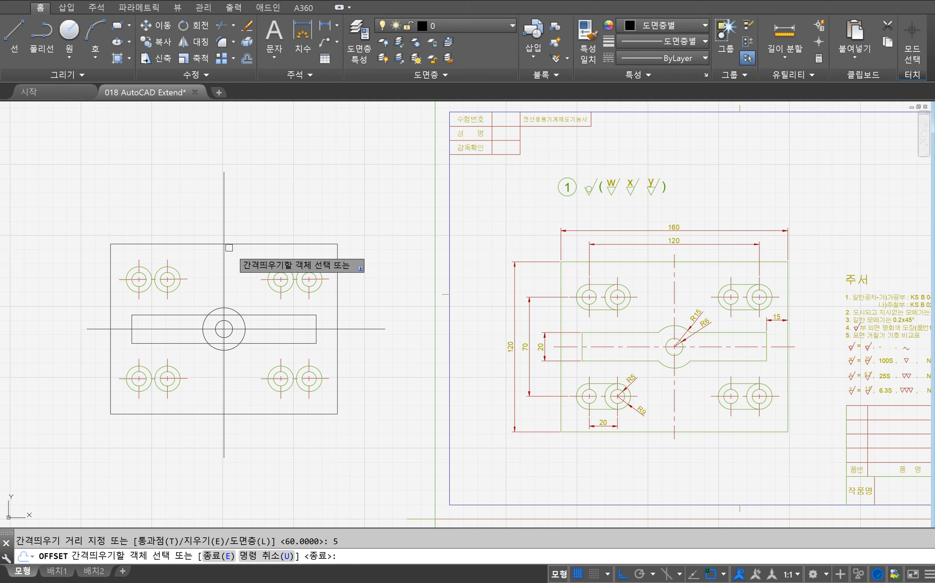
pyautogui.click(282, 243)
pyautogui.click(282, 240)
pyautogui.click(337, 320)
pyautogui.click(366, 314)
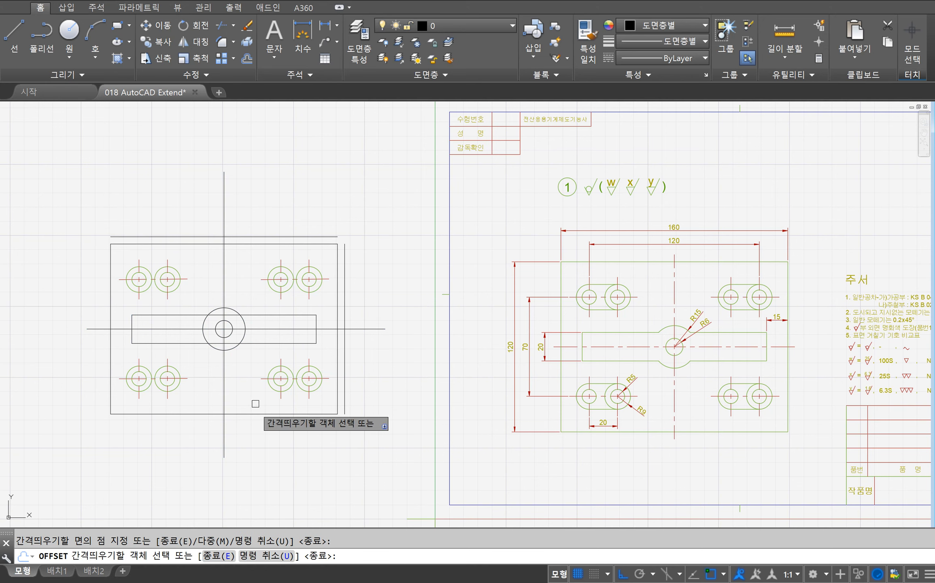
pyautogui.click(247, 414)
pyautogui.click(183, 426)
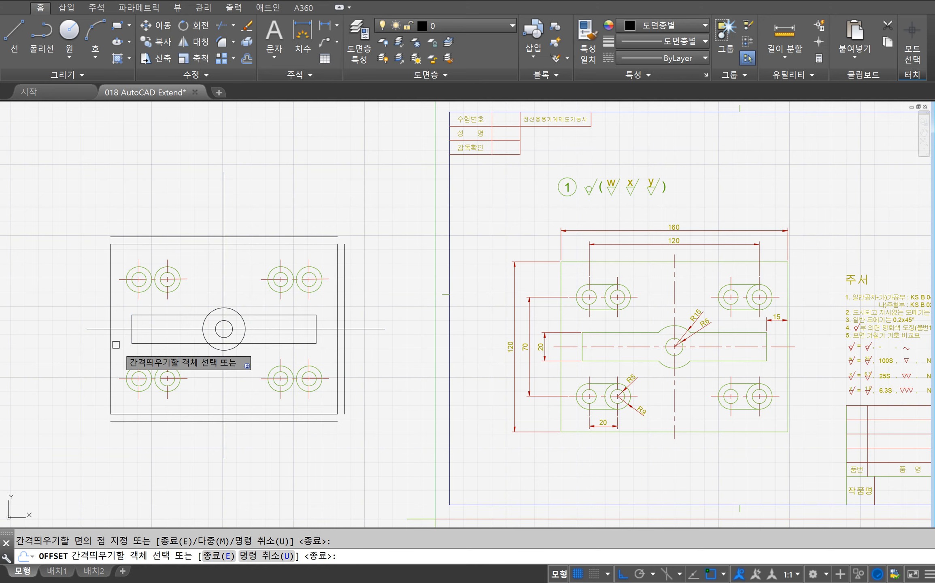
pyautogui.click(110, 345)
pyautogui.click(85, 353)
pyautogui.press('Return')
# Step: Trim the plate's vertical and horizontal centre lines to the four outer offset lines
pyautogui.write('trim')
pyautogui.press('Return')
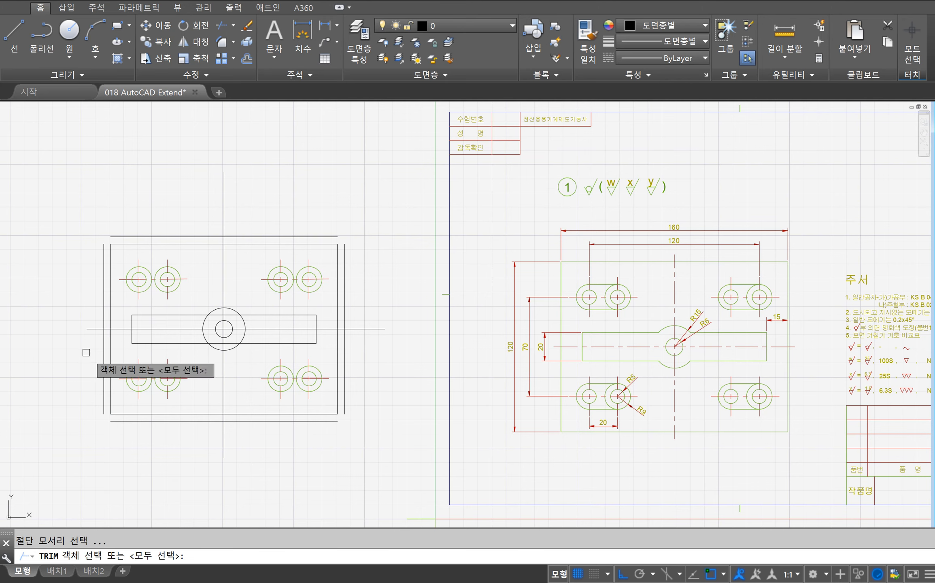
pyautogui.click(104, 253)
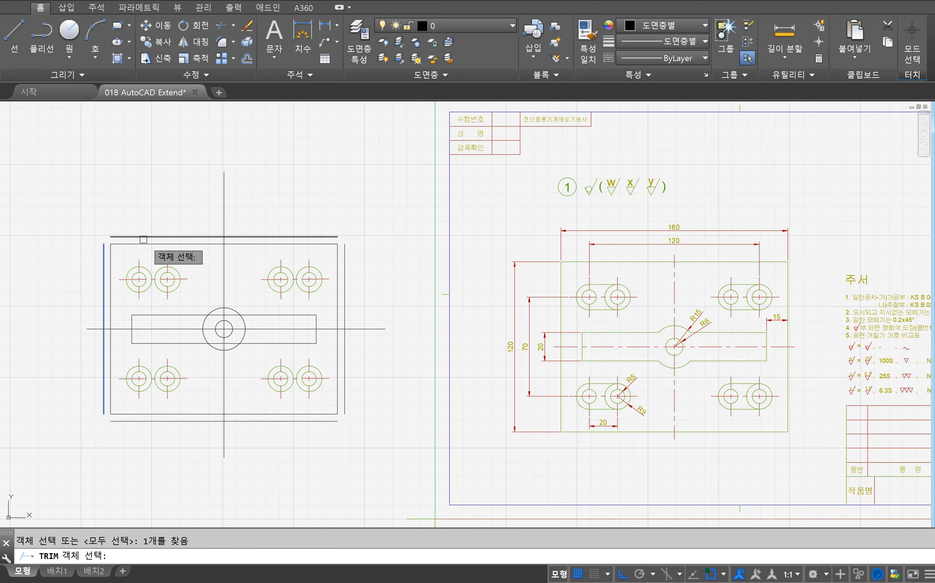
pyautogui.click(146, 237)
pyautogui.click(345, 268)
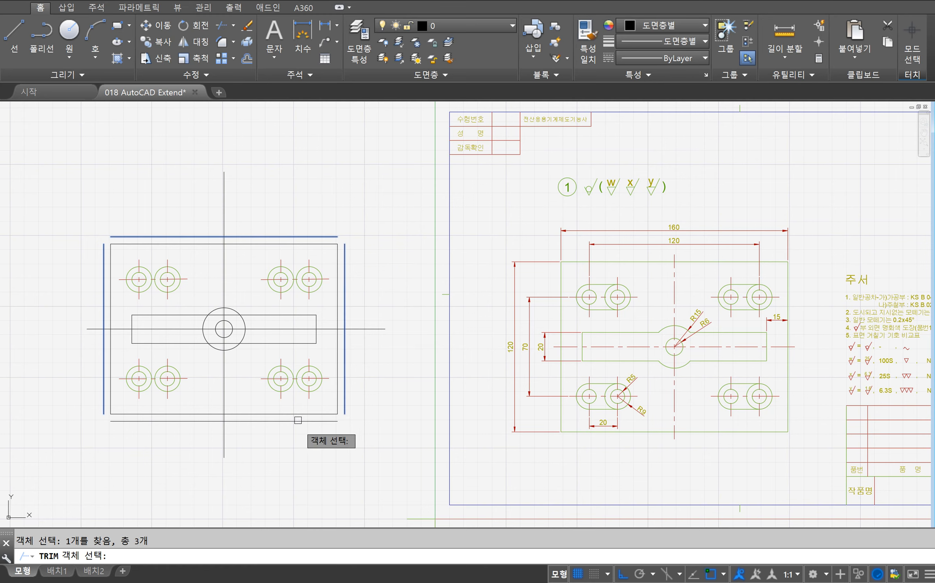
pyautogui.click(283, 421)
pyautogui.press('Return')
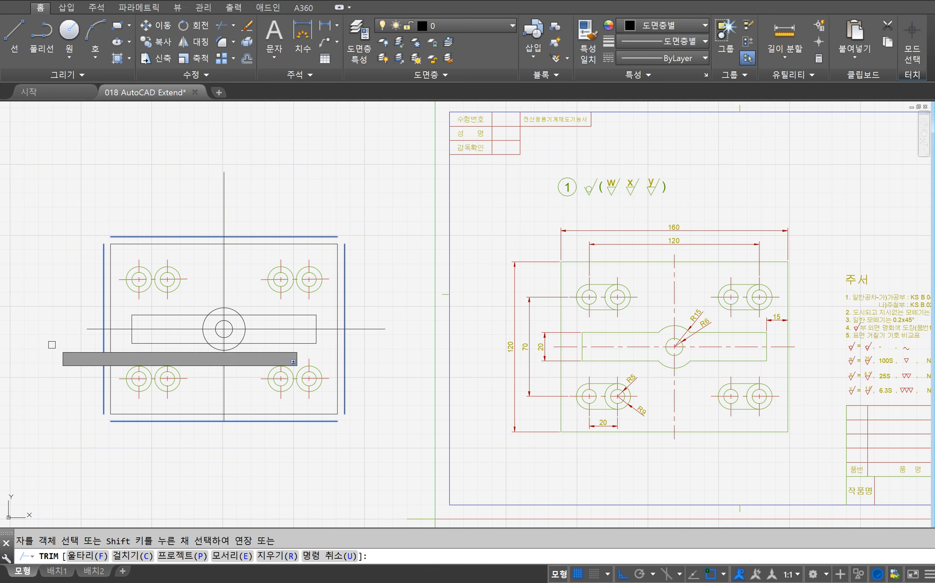
pyautogui.click(95, 332)
pyautogui.click(100, 326)
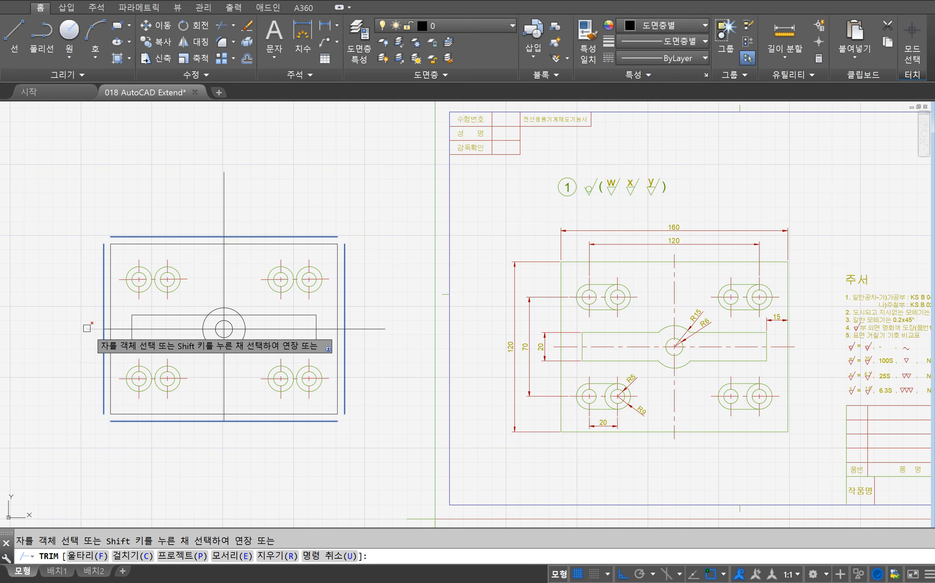
pyautogui.click(364, 329)
pyautogui.press('Return')
pyautogui.click(345, 258)
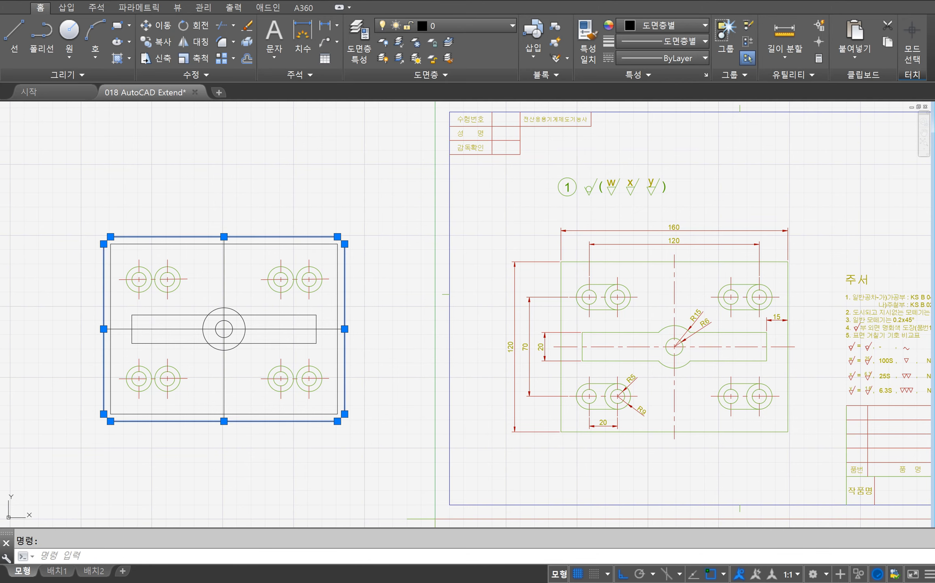
pyautogui.write('tr')
pyautogui.press('space')
pyautogui.press('Escape')
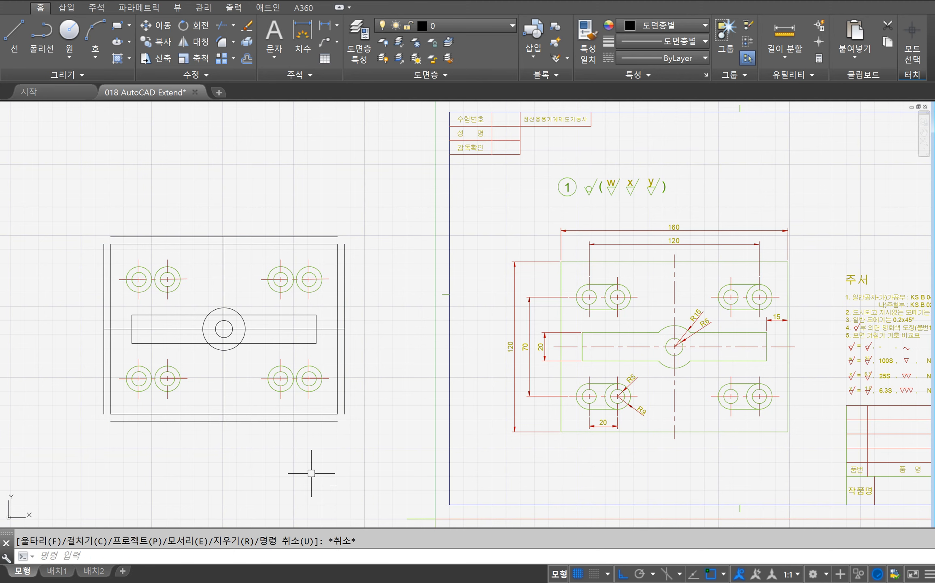
# Step: Erase the four outer offset lines around the plate by reusing the previous selection
pyautogui.write('e')
pyautogui.press('space')
pyautogui.write('p')
pyautogui.press('space')
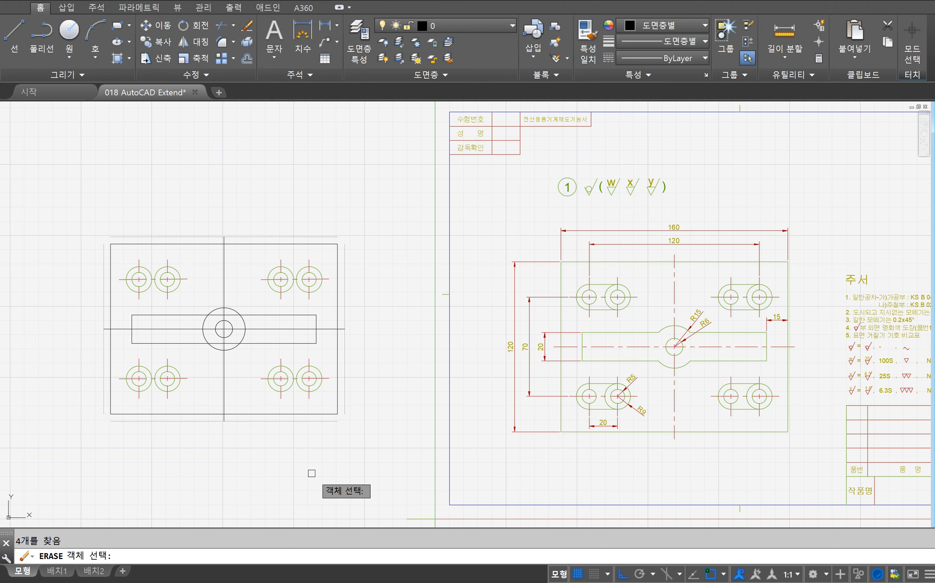
pyautogui.press('space')
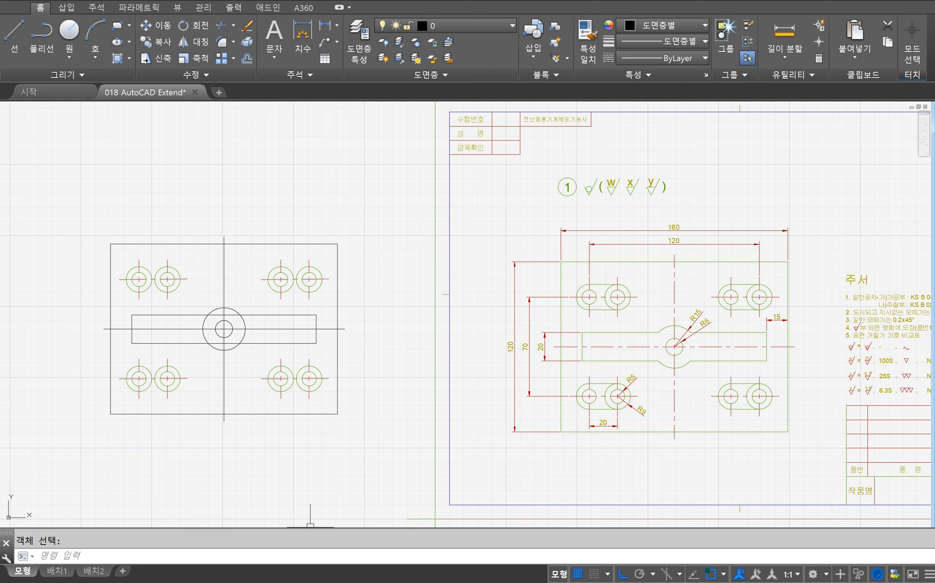
# Step: Trim the slot's long edges inside the large central circle and that circle's side arcs inside the slot
pyautogui.press('space')
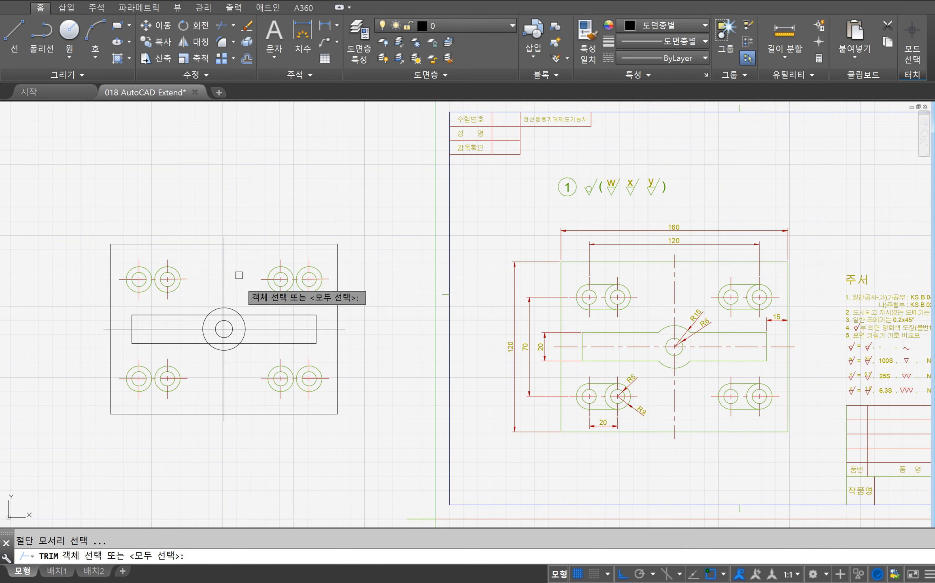
pyautogui.click(266, 298)
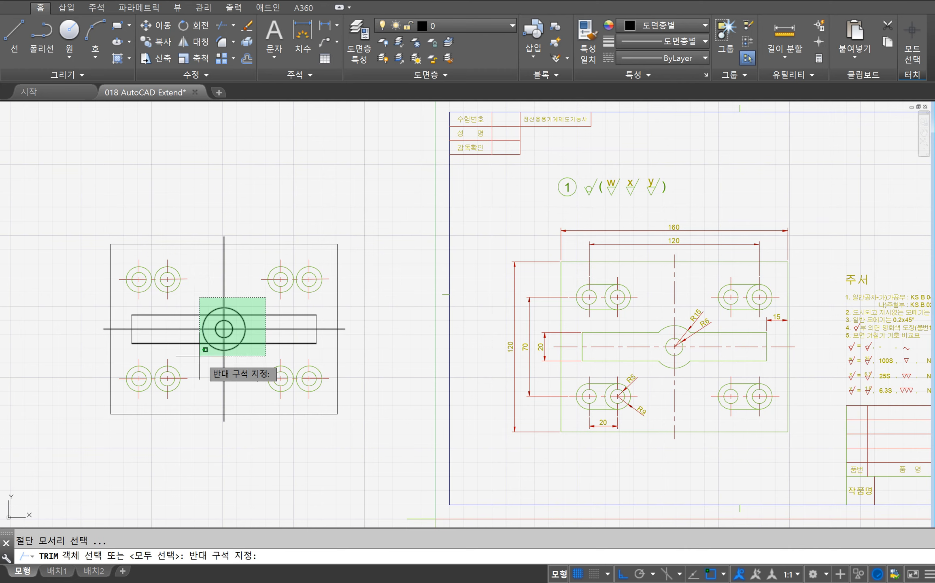
pyautogui.click(229, 324)
pyautogui.click(209, 345)
pyautogui.press('space')
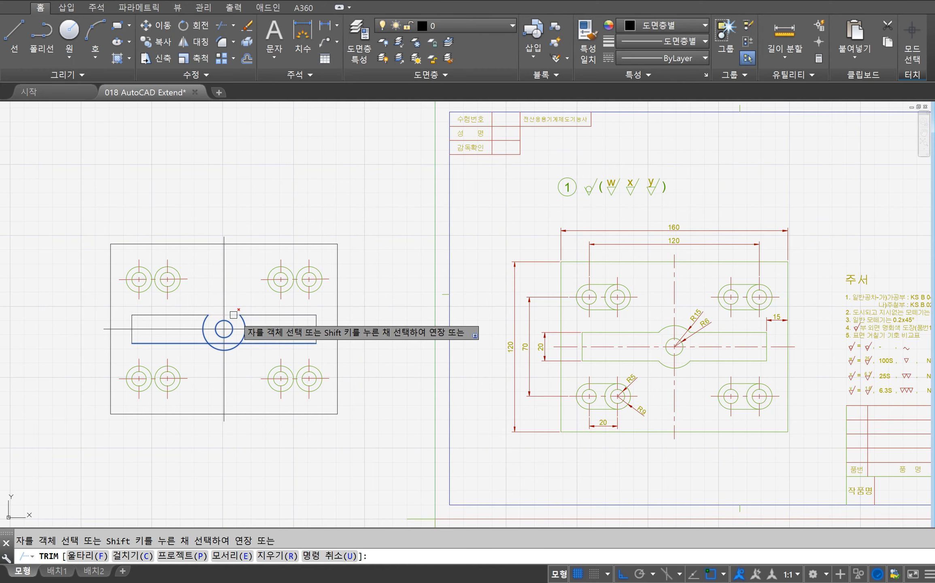
pyautogui.click(231, 343)
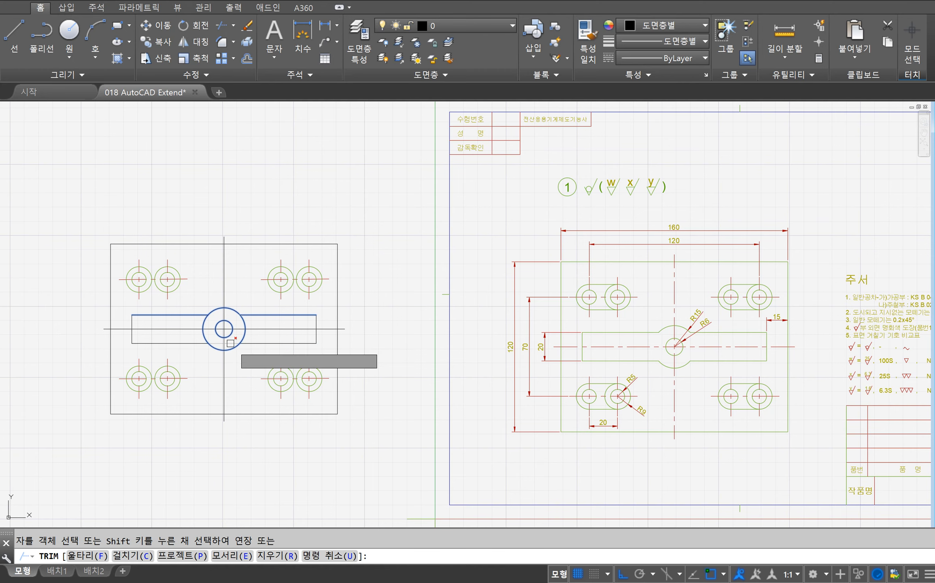
pyautogui.click(246, 332)
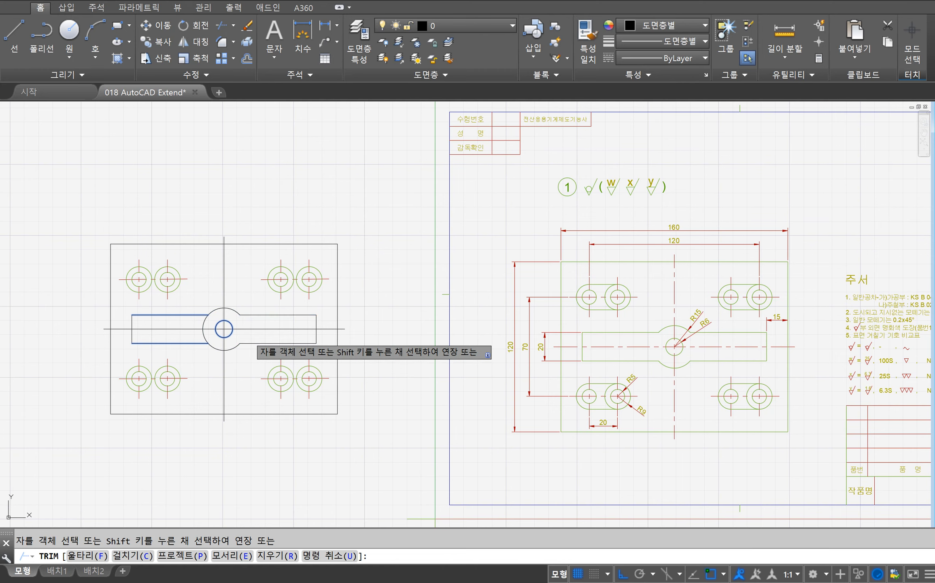
pyautogui.click(202, 326)
pyautogui.press('Return')
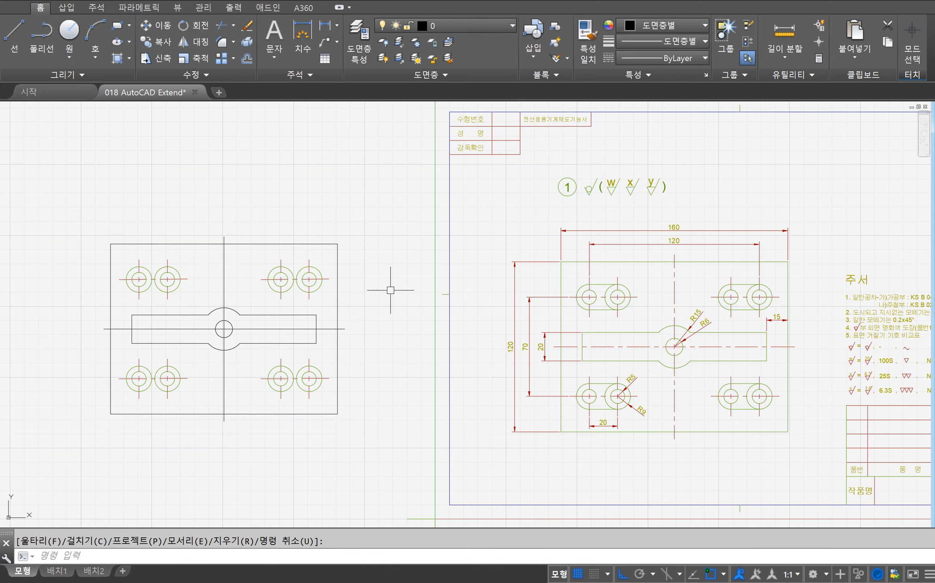
# Step: Assign the plate's vertical and horizontal centre lines to the 중심선 layer
pyautogui.click(224, 276)
pyautogui.click(333, 329)
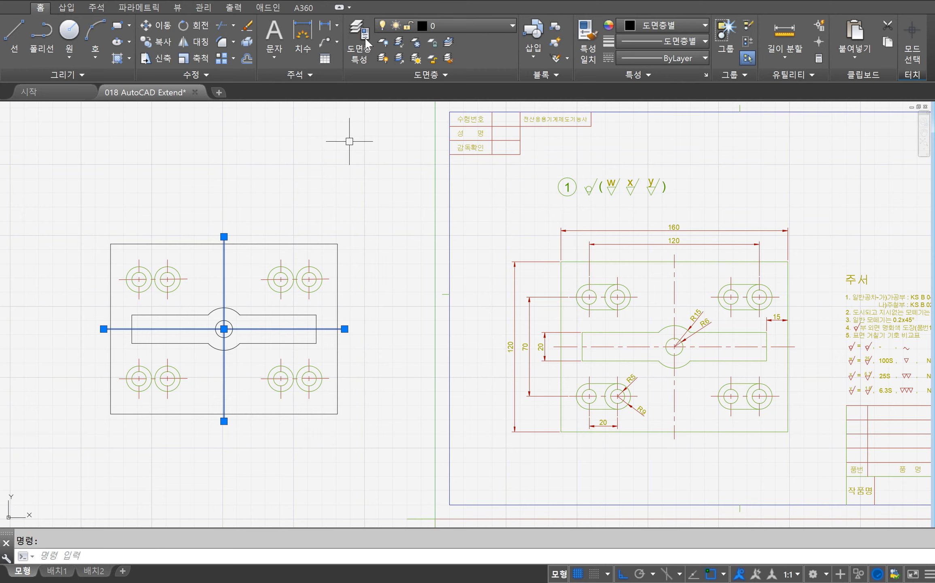
pyautogui.click(434, 24)
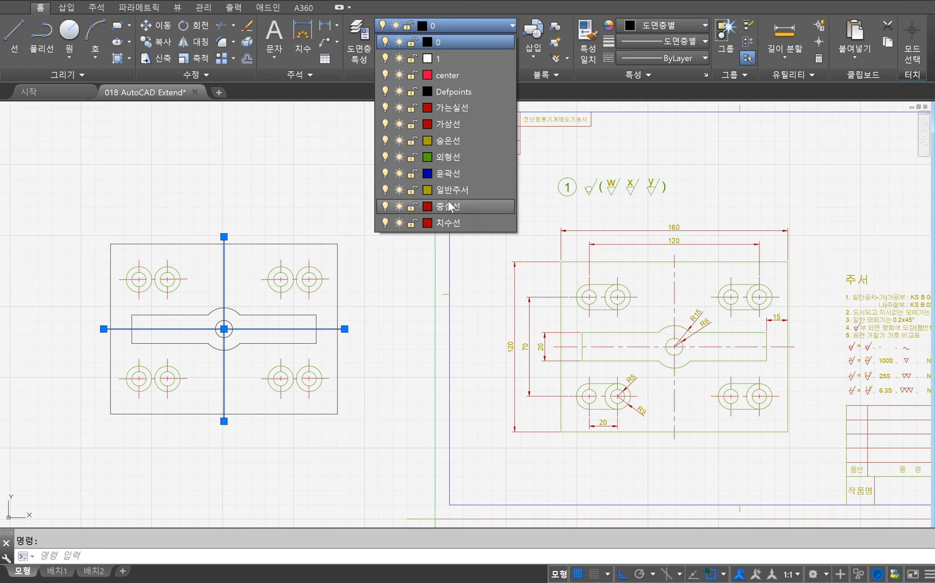
pyautogui.click(448, 206)
pyautogui.press('Escape')
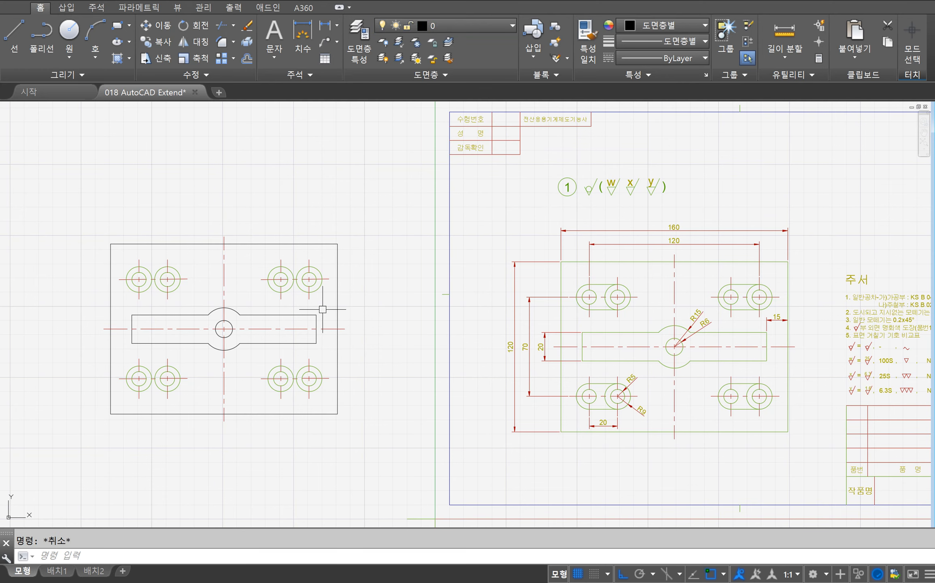
# Step: Assign the central slot outline with its arcs, the small central circle and the plate outline to the 외형선 layer
pyautogui.click(221, 310)
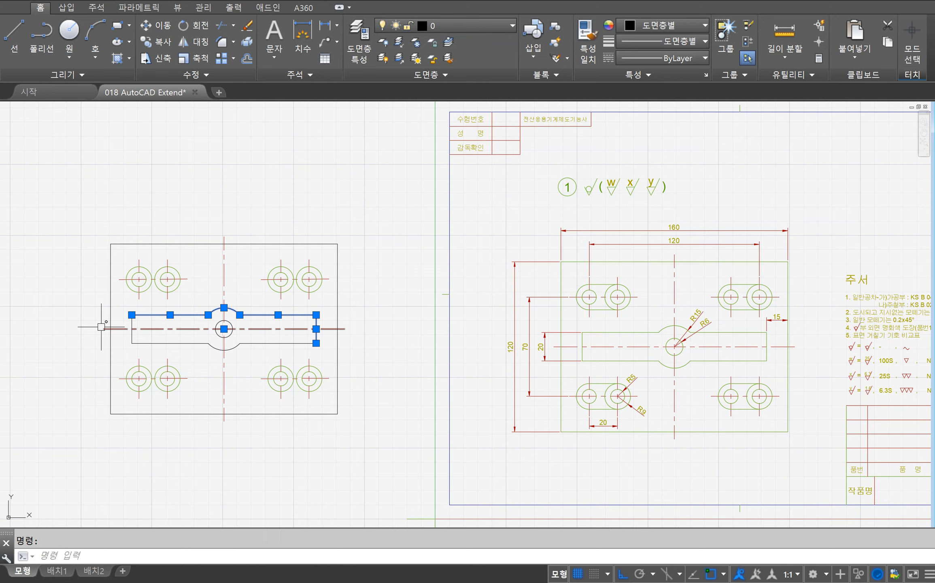
pyautogui.click(132, 325)
pyautogui.click(178, 344)
pyautogui.click(218, 349)
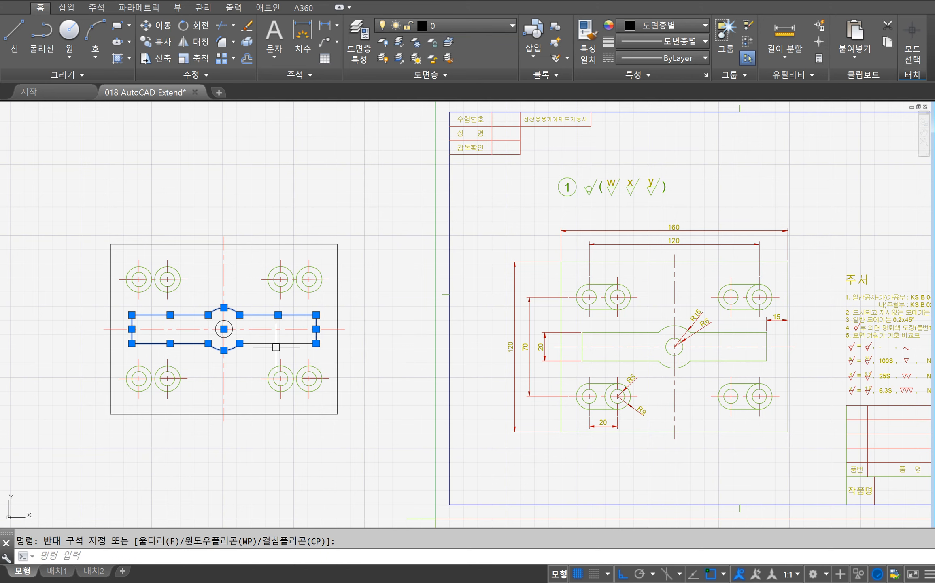
pyautogui.click(272, 343)
pyautogui.click(232, 329)
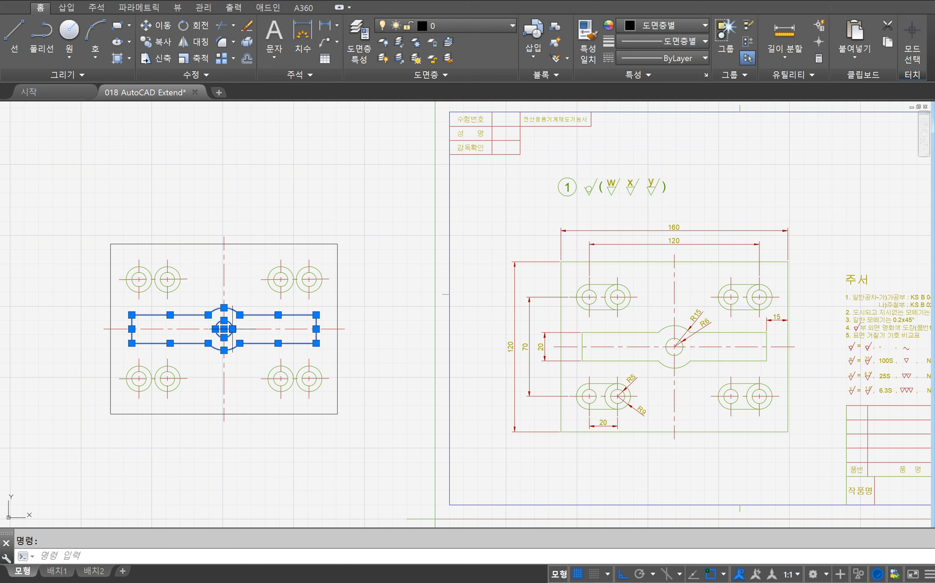
pyautogui.click(384, 214)
pyautogui.click(325, 254)
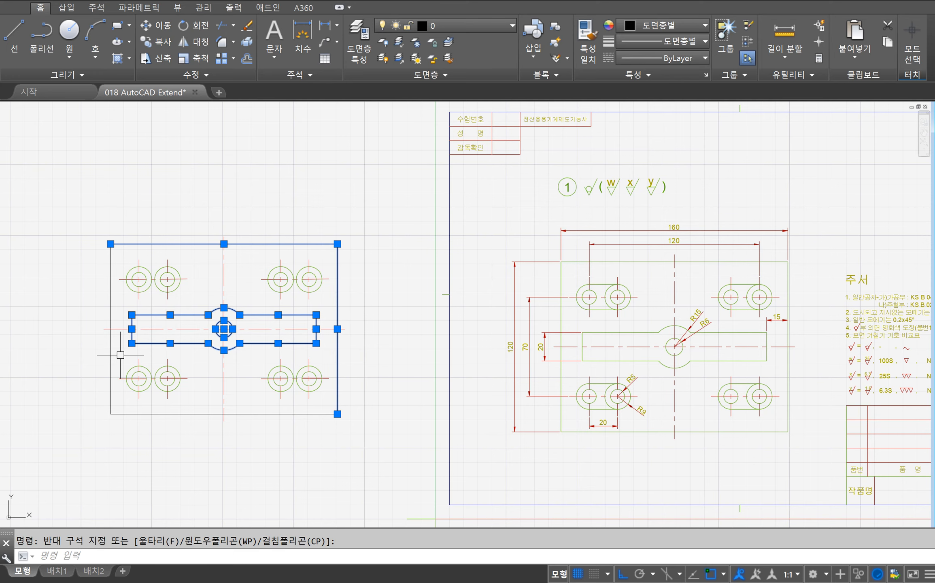
pyautogui.click(123, 402)
pyautogui.click(100, 425)
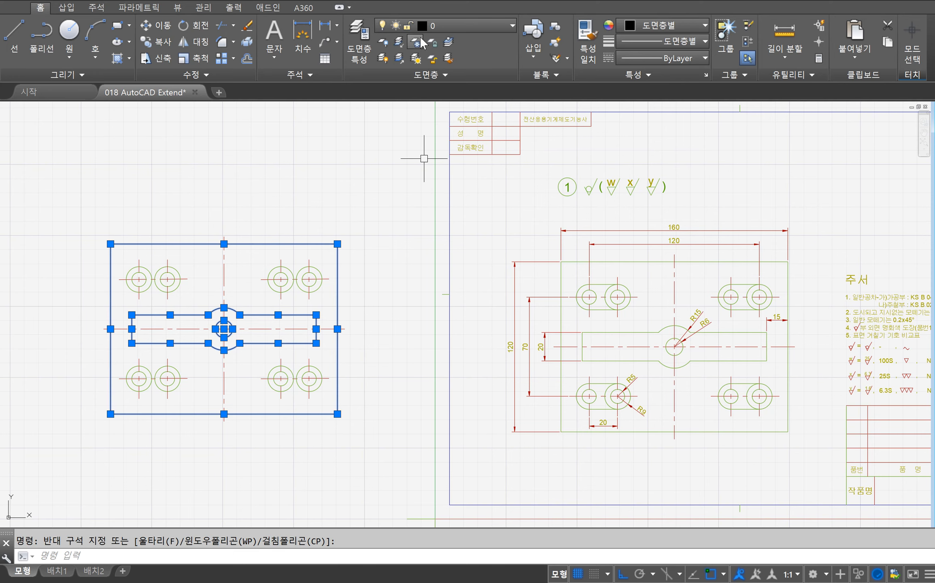
pyautogui.click(443, 26)
pyautogui.click(465, 163)
pyautogui.press('Escape')
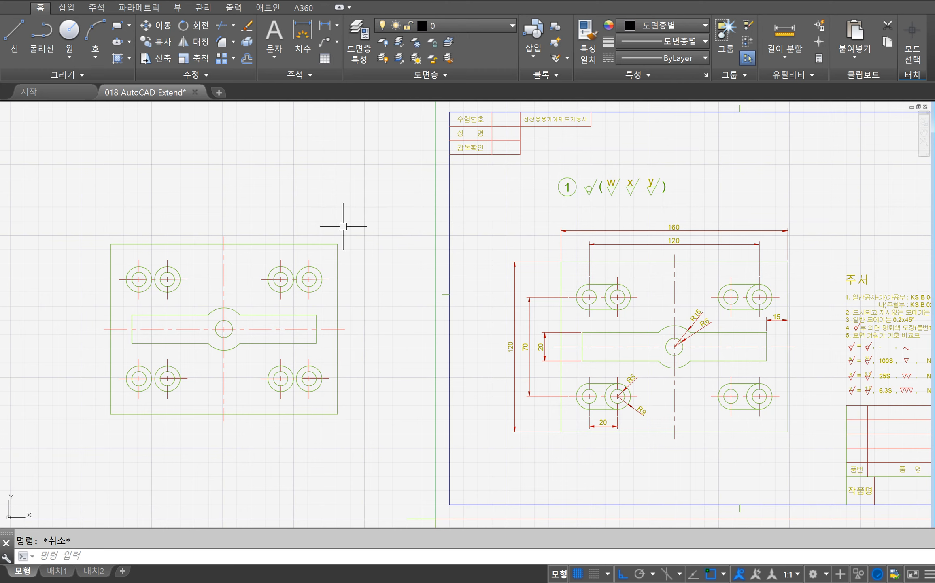
# Step: Draw two horizontal lines joining the top and bottom quadrants of the outer circles in the upper-left hole pair
pyautogui.click(159, 270)
pyautogui.press('Escape')
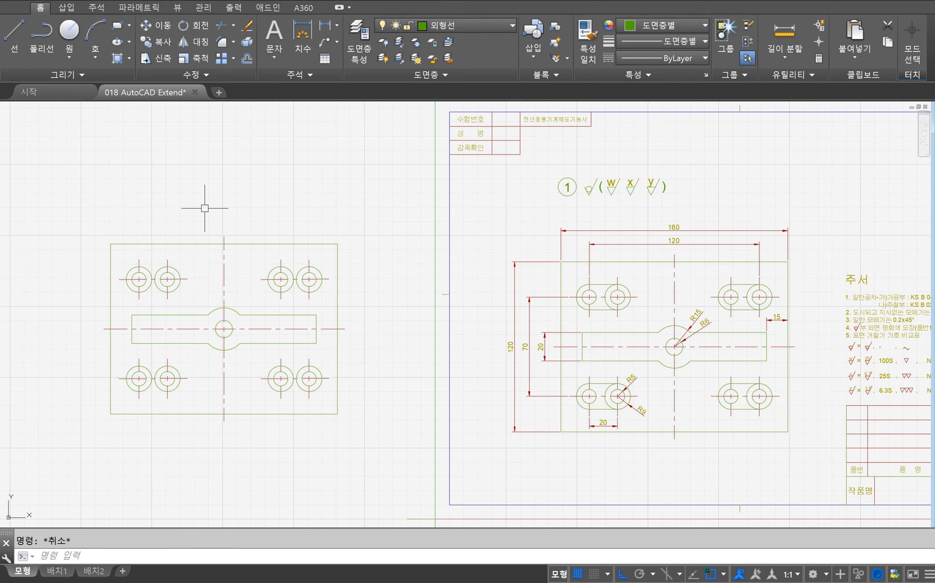
pyautogui.press('l')
pyautogui.press('Return')
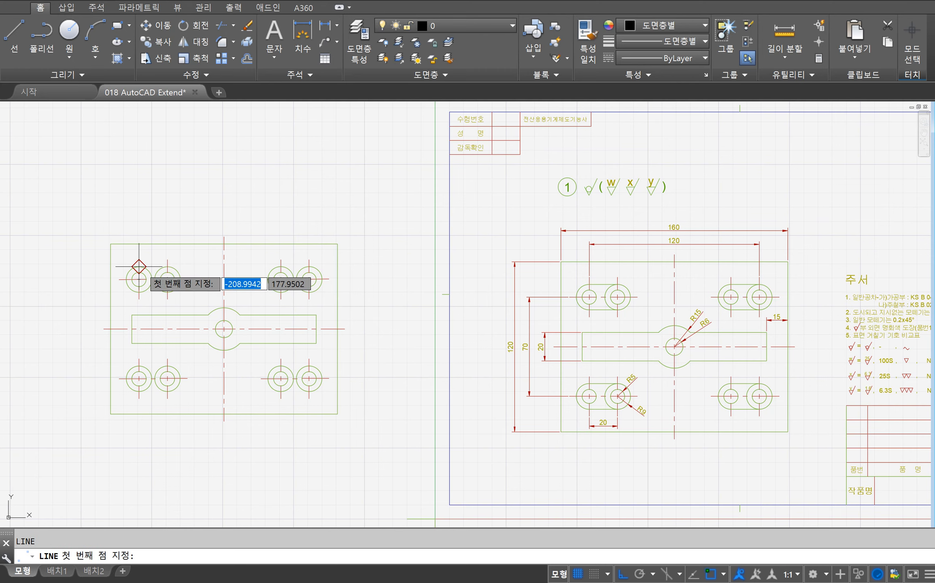
pyautogui.click(167, 266)
pyautogui.click(165, 266)
pyautogui.press('Return')
pyautogui.press('Return')
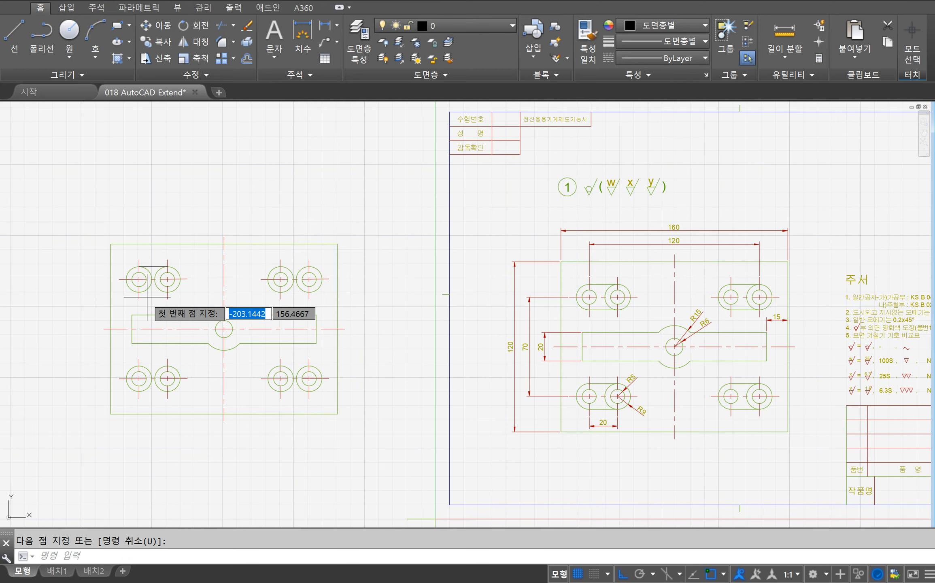
pyautogui.click(139, 293)
pyautogui.click(167, 292)
pyautogui.press('Return')
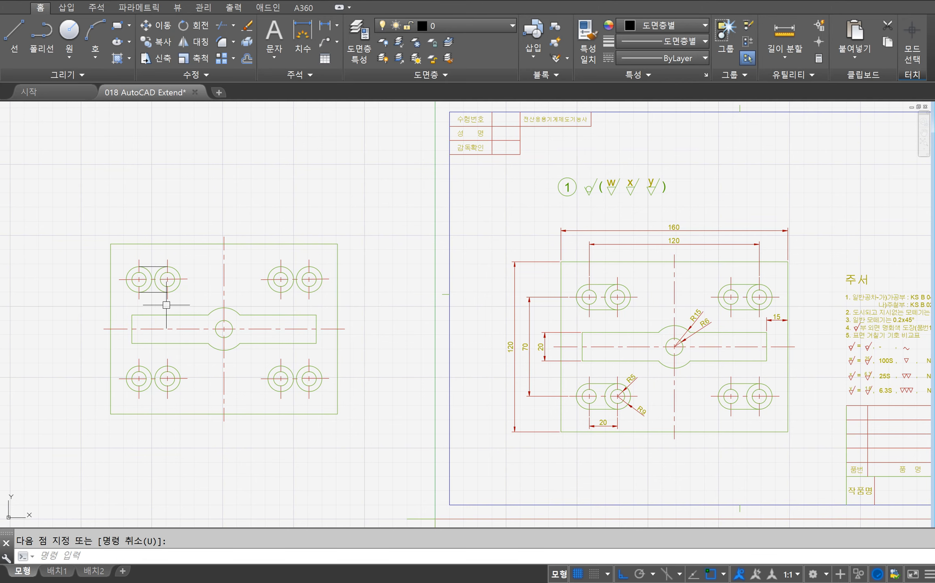
pyautogui.write('co')
pyautogui.press('Return')
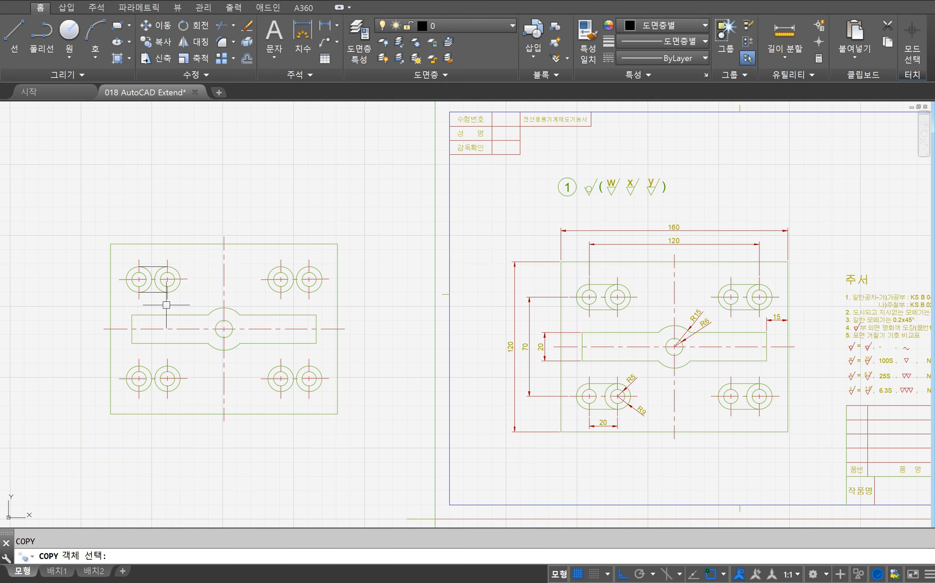
pyautogui.press('Escape')
pyautogui.press('Escape')
# Step: Assign the upper-left hole pair's two connecting lines to the 외형선 layer
pyautogui.click(164, 266)
pyautogui.click(154, 292)
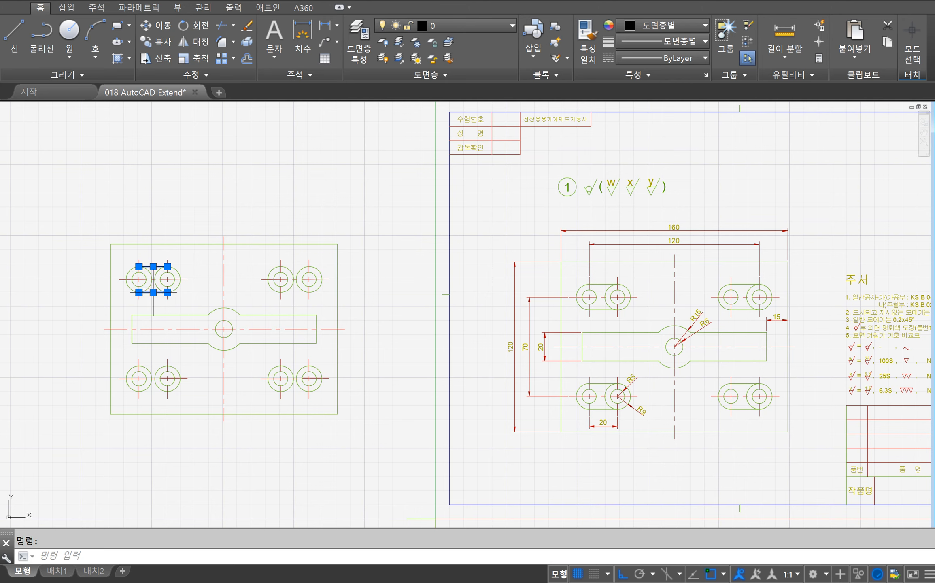
pyautogui.click(468, 27)
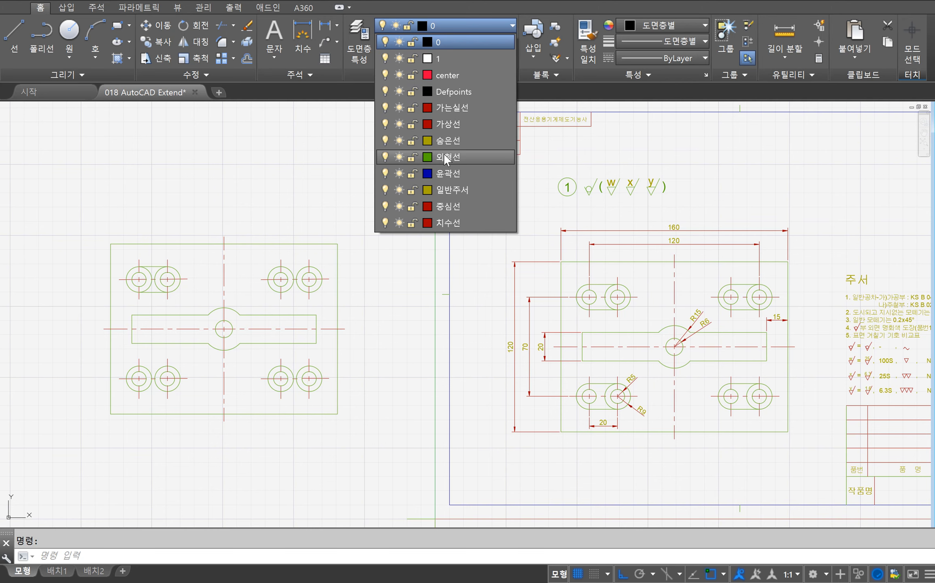
pyautogui.click(443, 153)
pyautogui.press('Escape')
# Step: Copy the upper-left pair's two connecting lines 70 at -90° onto the lower-left hole pair
pyautogui.write('co')
pyautogui.press('Return')
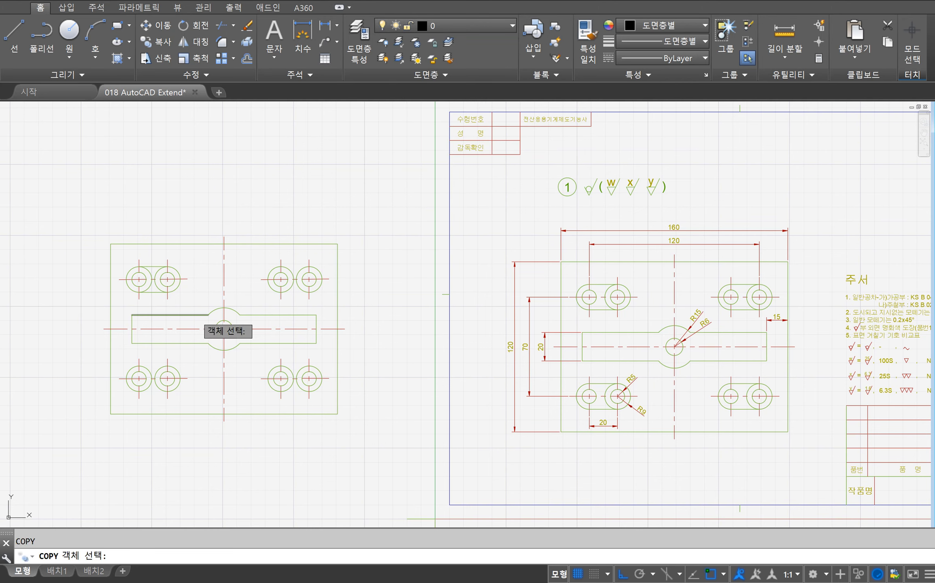
pyautogui.write('p')
pyautogui.press('Return')
pyautogui.press('Return')
pyautogui.click(255, 158)
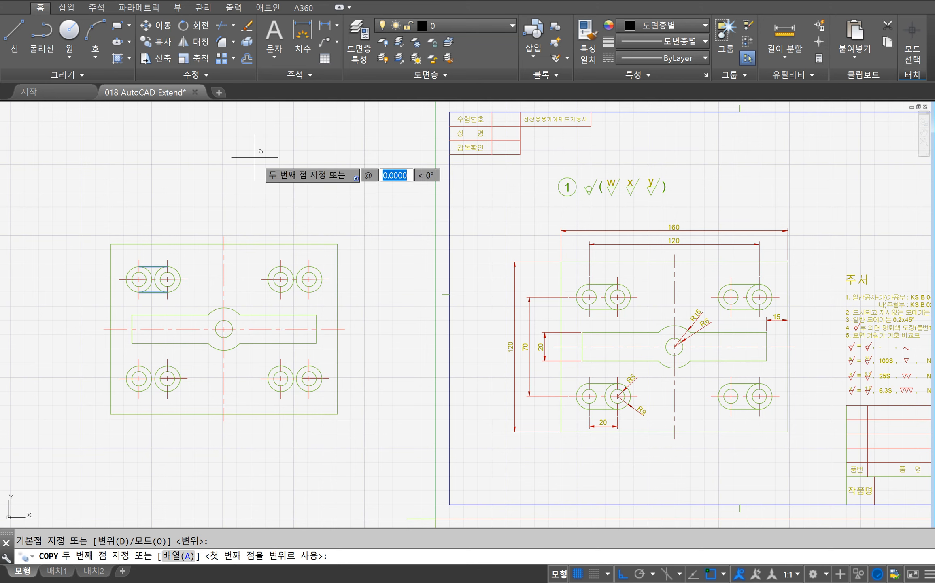
pyautogui.write('70')
pyautogui.press('Tab')
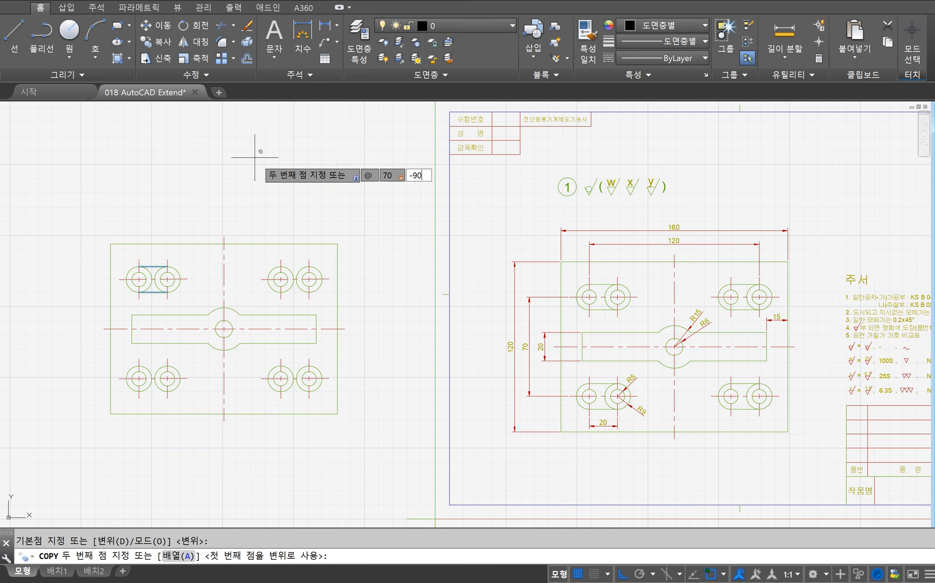
pyautogui.press('Return')
pyautogui.press('Return')
# Step: Copy the four connecting lines of both left hole pairs 100 horizontally onto the right hole pairs
pyautogui.press('Return')
pyautogui.write('p')
pyautogui.press('Return')
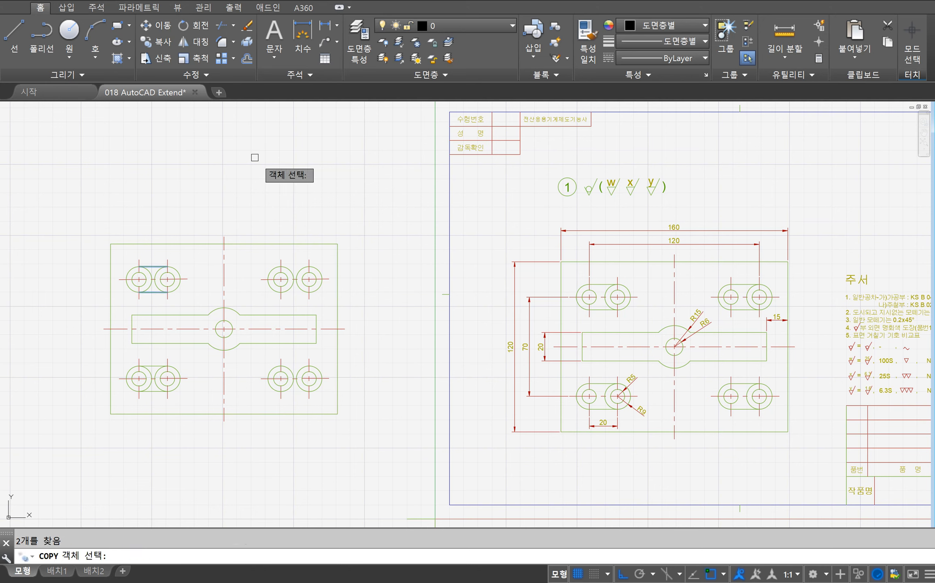
pyautogui.click(157, 366)
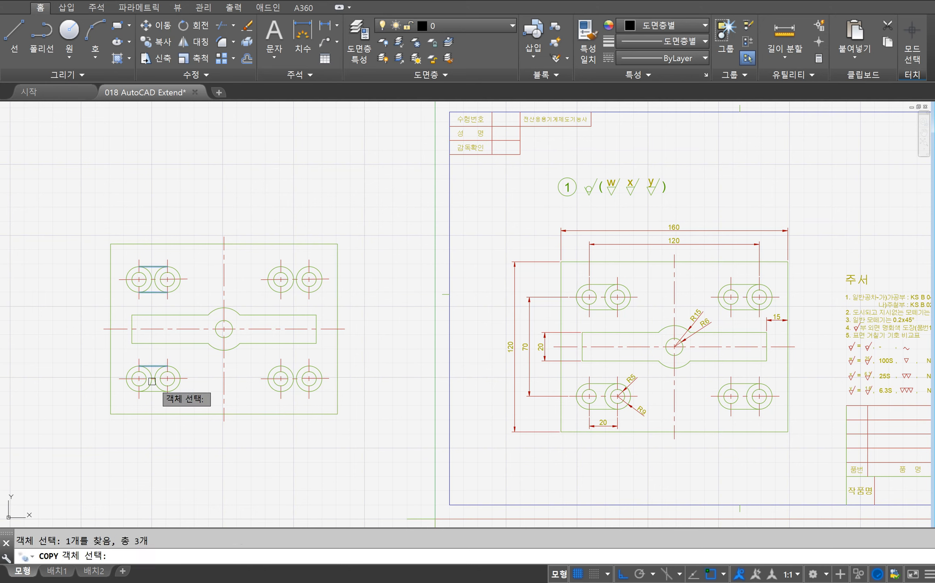
pyautogui.click(152, 392)
pyautogui.press('Return')
pyautogui.click(174, 460)
pyautogui.write('100')
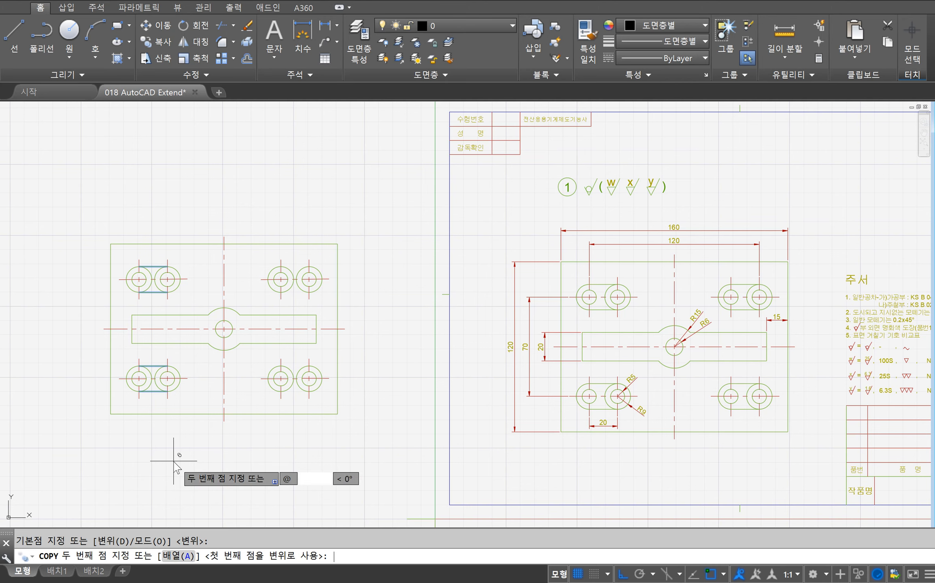
pyautogui.press('Return')
pyautogui.press('Return')
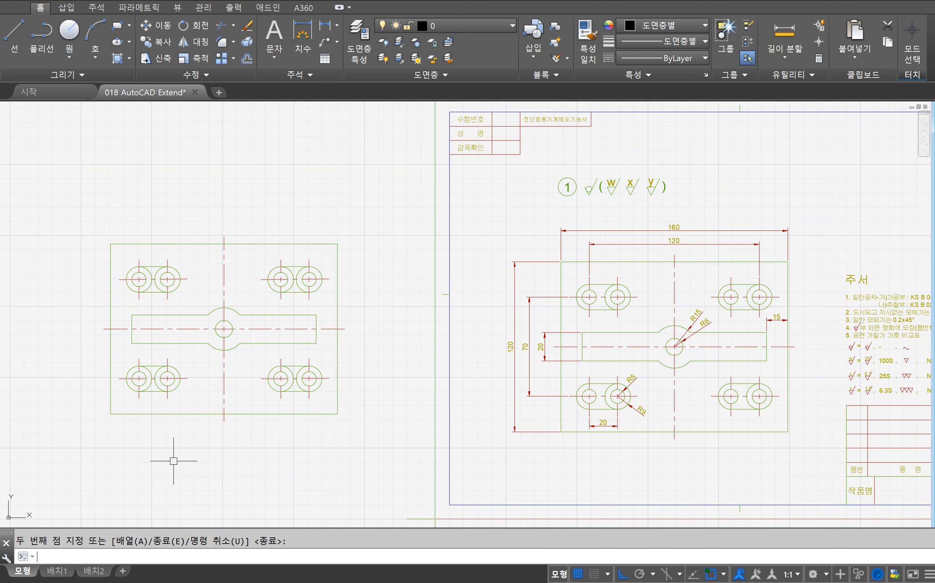
# Step: Trim the inner half of the left outer circle in all four hole pairs, using the eight connecting lines as cutting edges
pyautogui.write('trim')
pyautogui.press('Return')
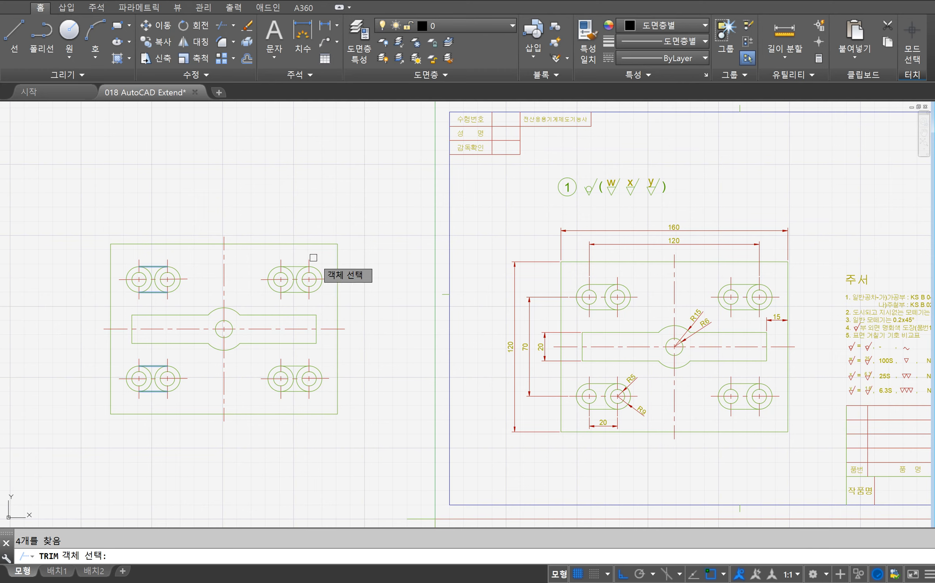
pyautogui.click(298, 262)
pyautogui.click(293, 265)
pyautogui.click(299, 266)
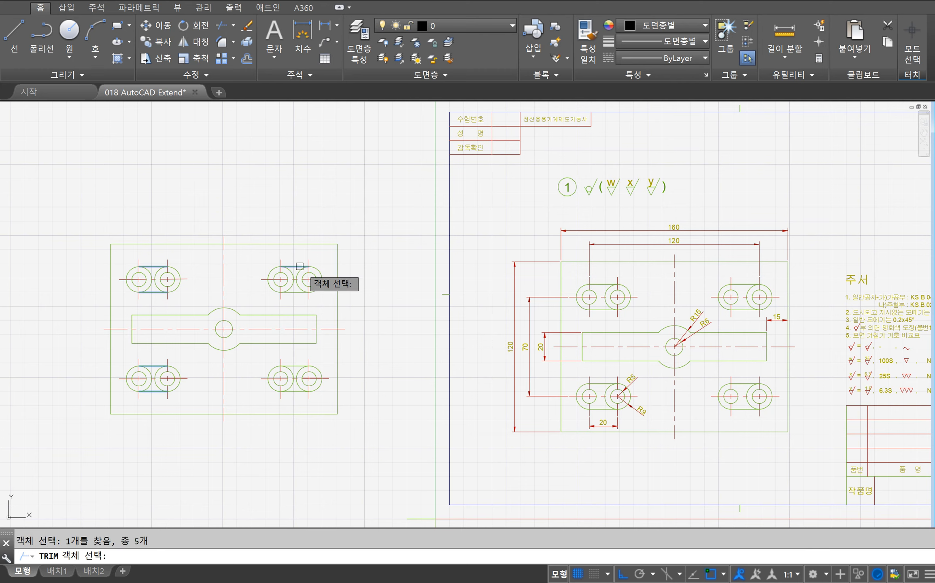
pyautogui.click(294, 366)
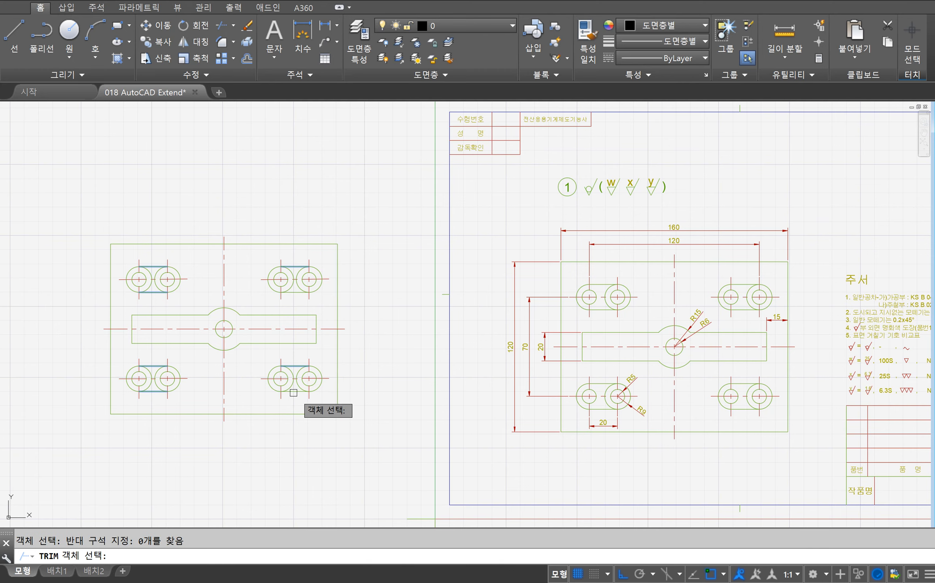
pyautogui.click(294, 391)
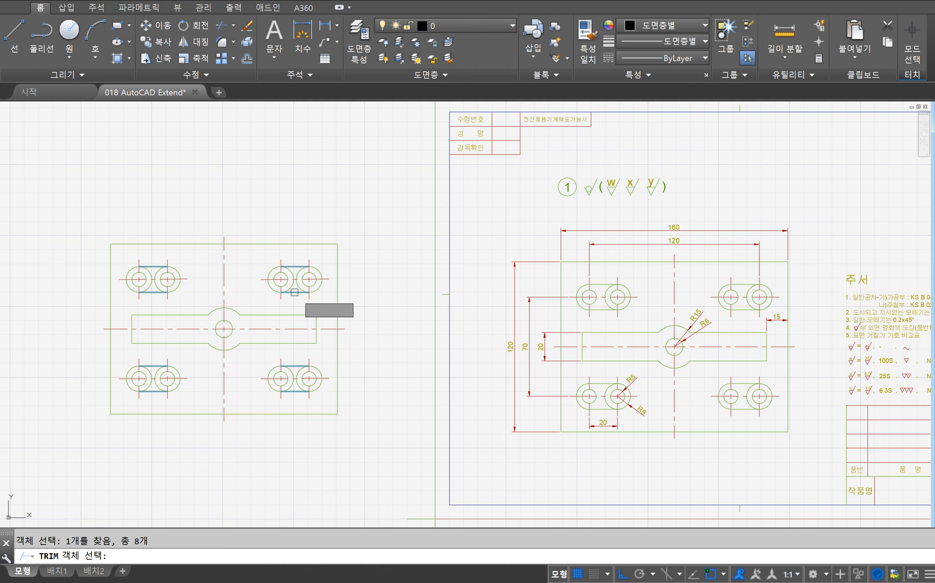
pyautogui.press('Return')
pyautogui.click(291, 369)
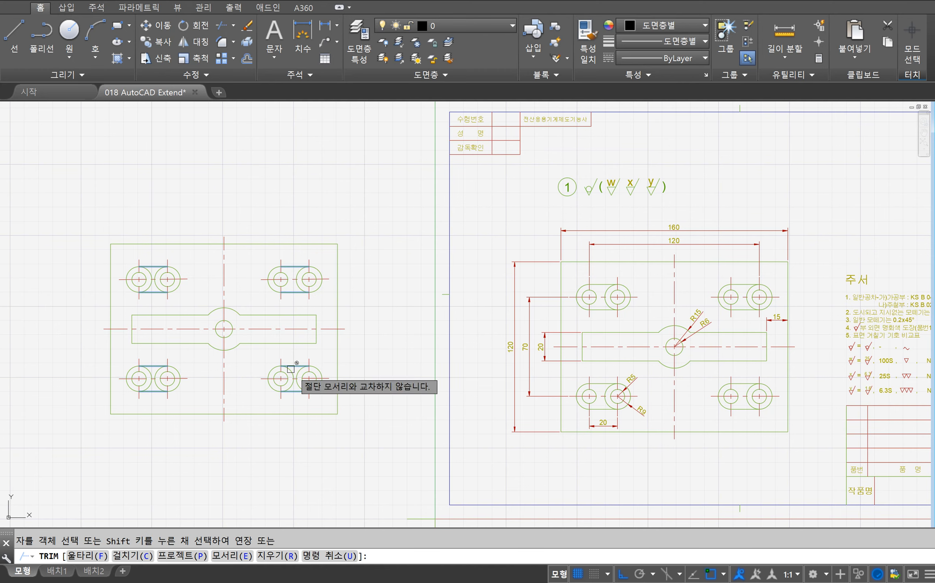
pyautogui.click(290, 369)
pyautogui.click(150, 371)
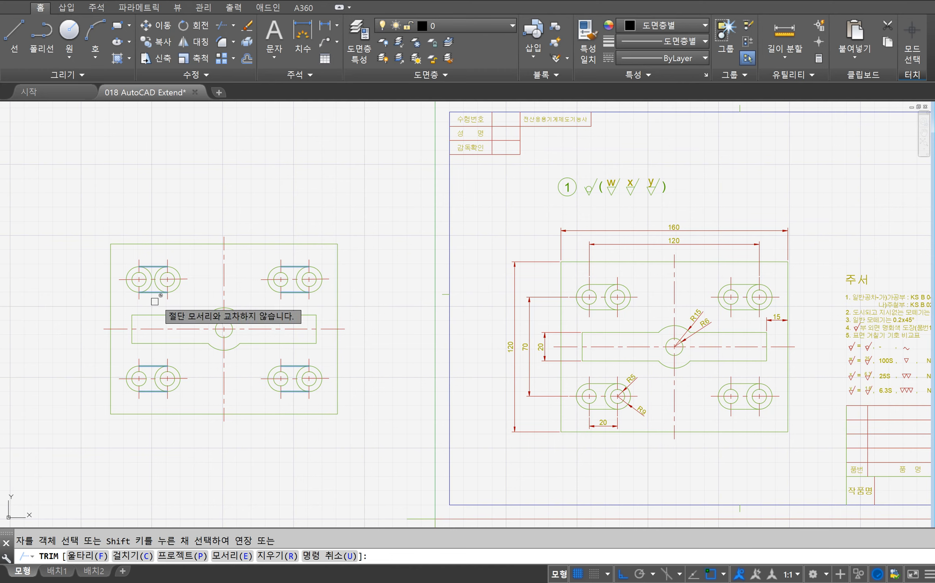
pyautogui.click(153, 269)
pyautogui.press('Return')
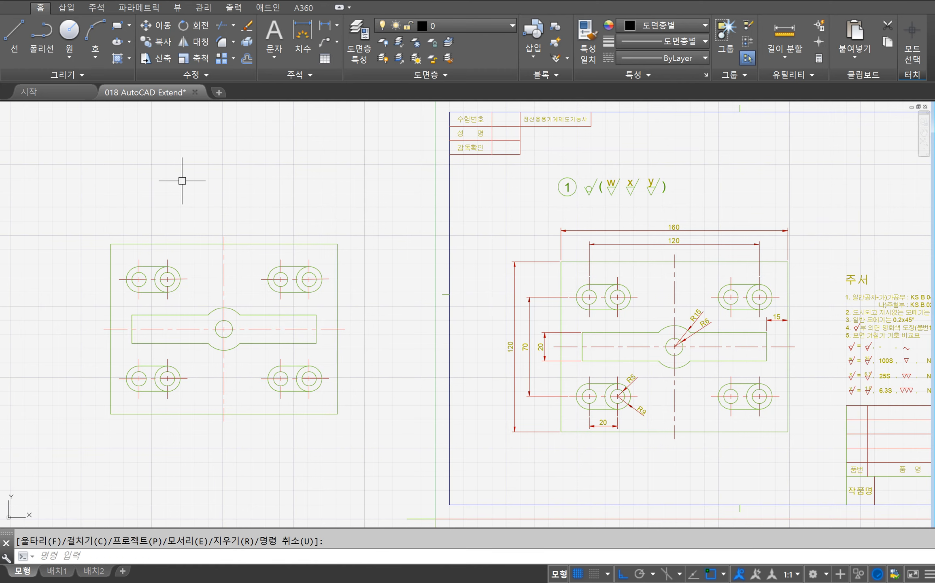